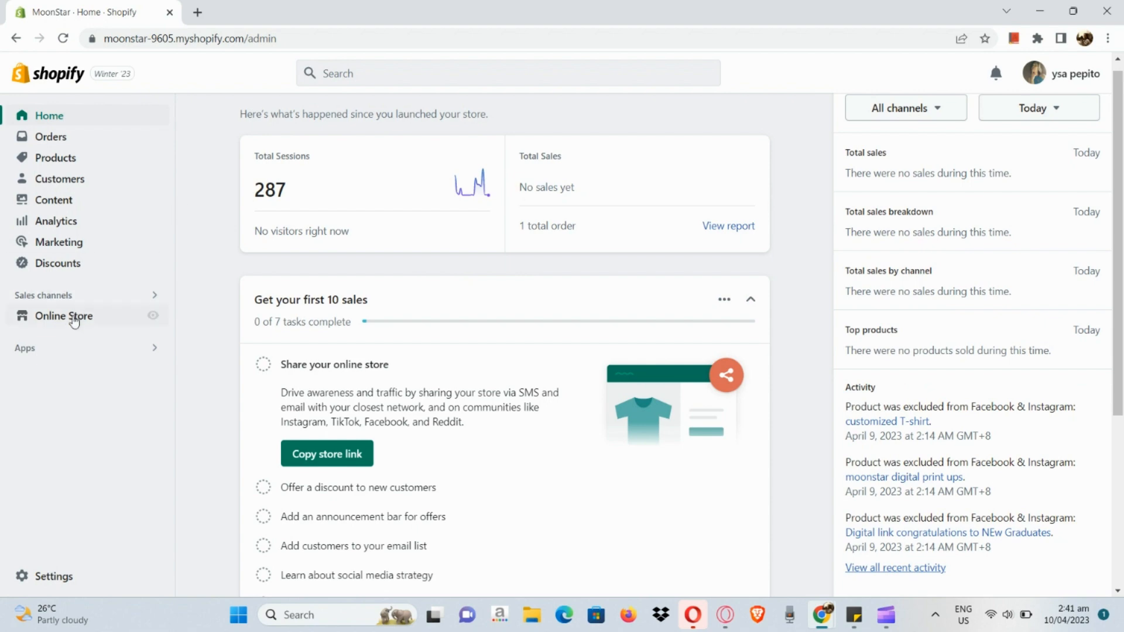
- Open the Online Store themes and start customizing the current Dawn theme
{"action": "scroll", "coordinate": [75, 322], "scroll_direction": "up", "scroll_amount": 5}
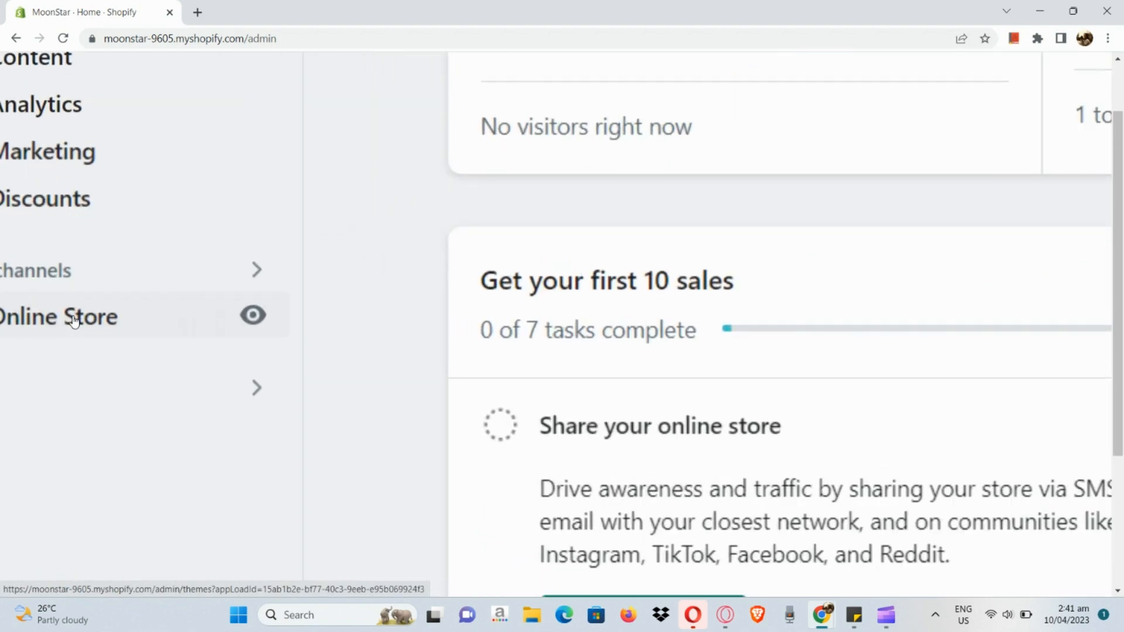
{"action": "left_click", "coordinate": [108, 325]}
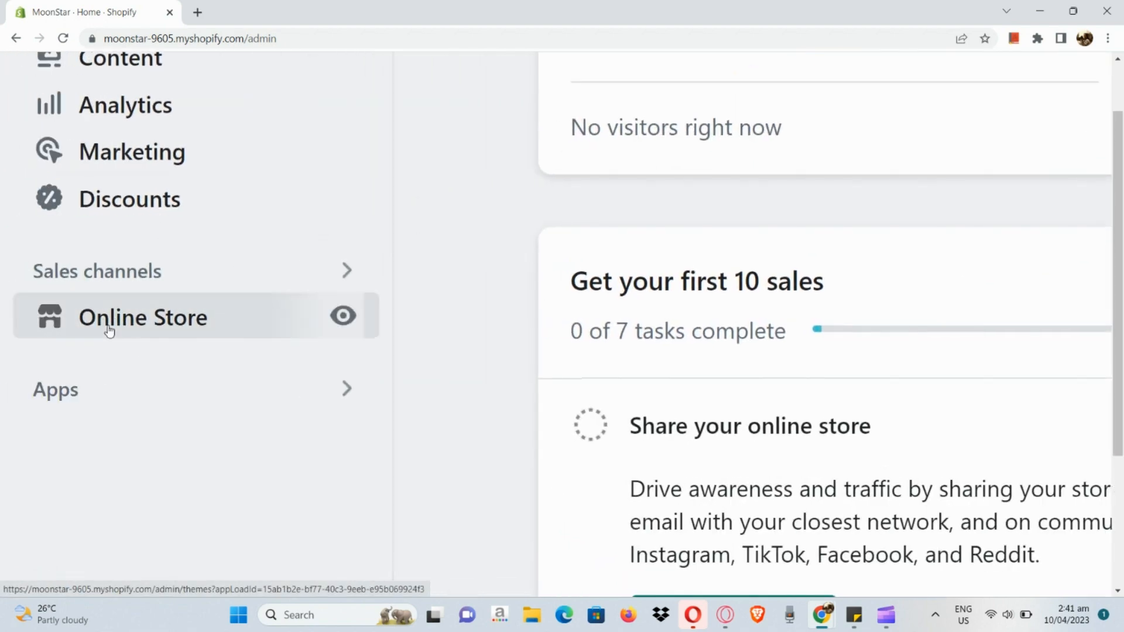
{"action": "scroll", "coordinate": [109, 329], "scroll_direction": "down", "scroll_amount": 5}
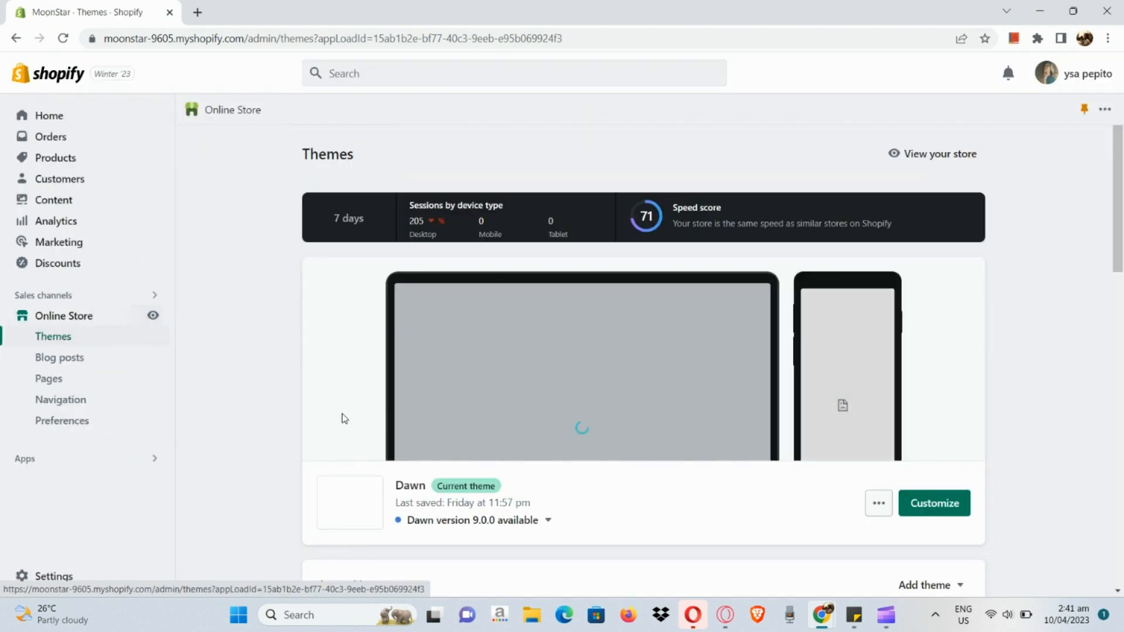
{"action": "scroll", "coordinate": [342, 413], "scroll_direction": "down", "scroll_amount": 1}
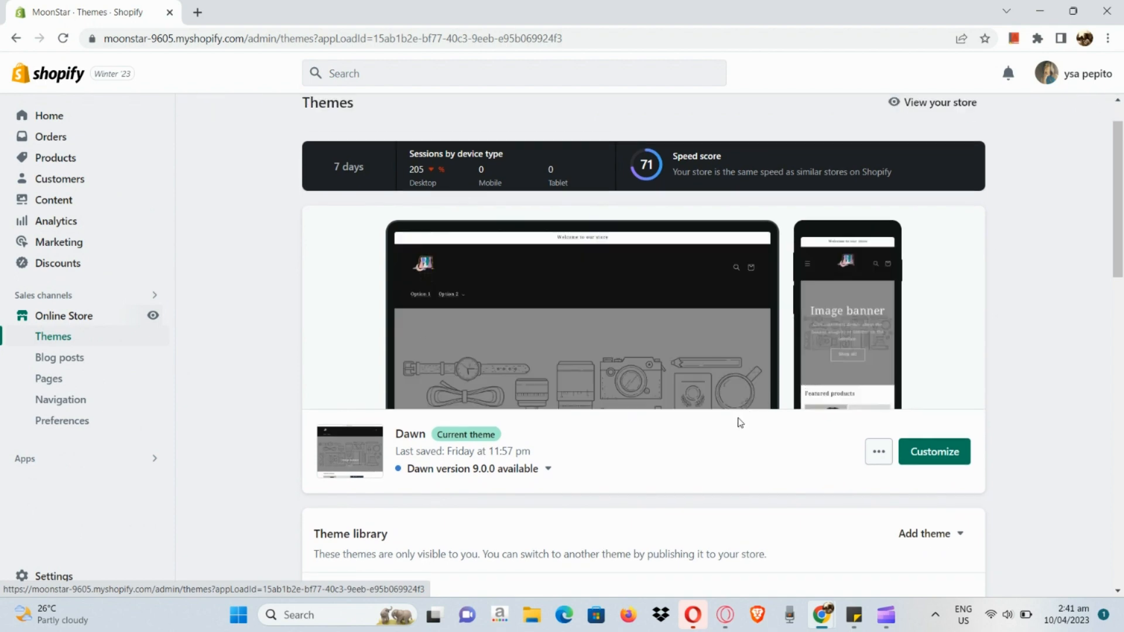
{"action": "scroll", "coordinate": [741, 422], "scroll_direction": "up", "scroll_amount": 5}
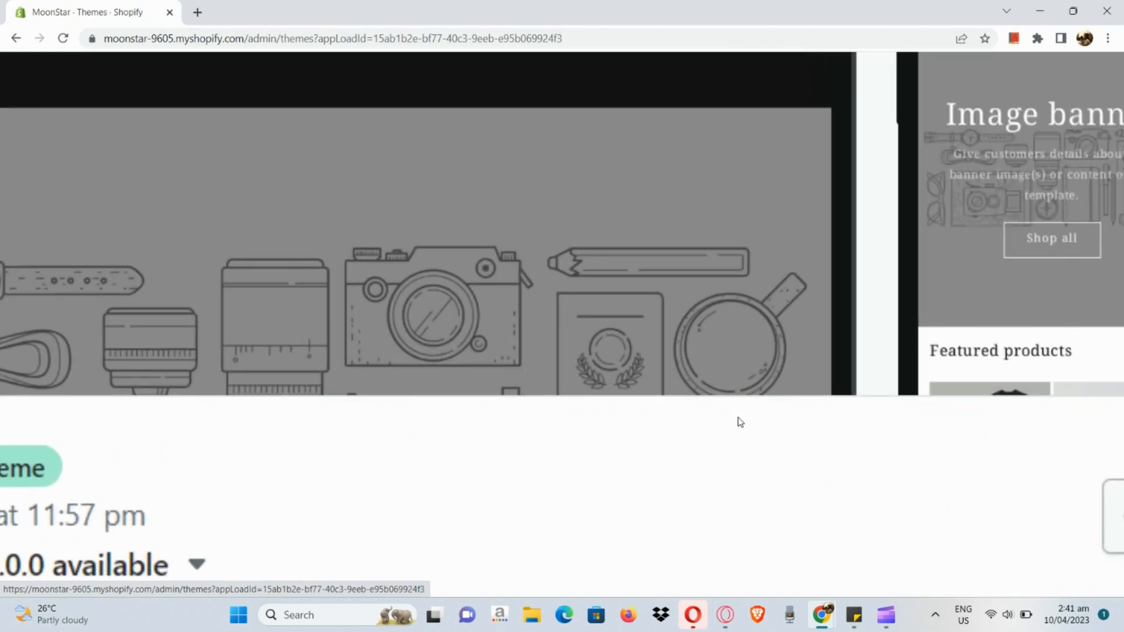
{"action": "scroll", "coordinate": [741, 422], "scroll_direction": "right", "scroll_amount": 8}
{"action": "scroll", "coordinate": [740, 422], "scroll_direction": "down", "scroll_amount": 1}
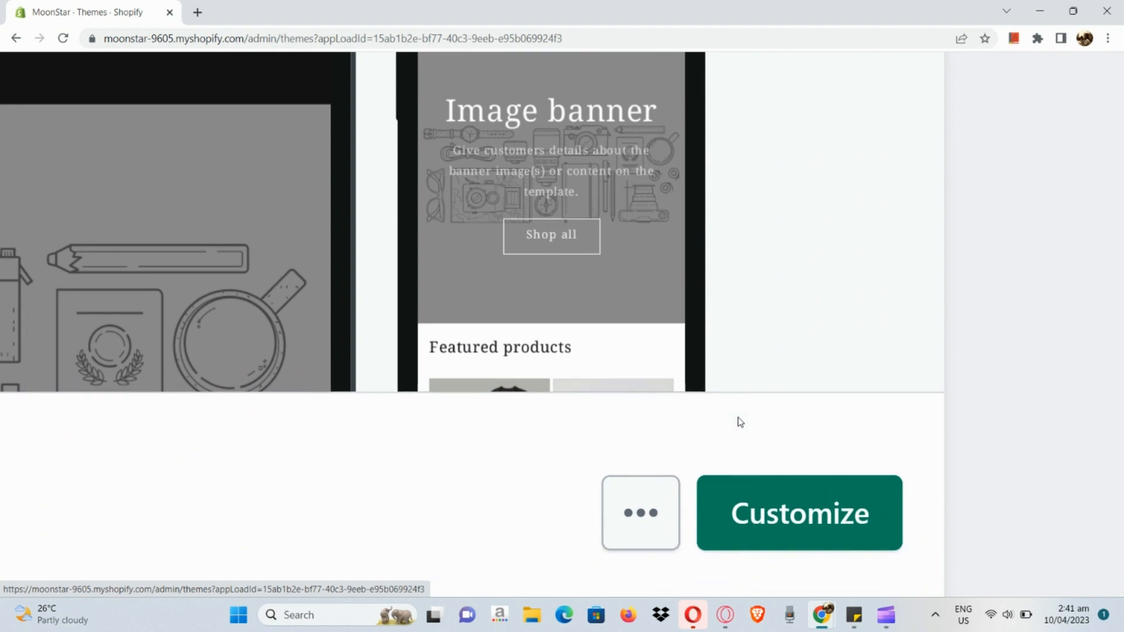
{"action": "left_click", "coordinate": [798, 493]}
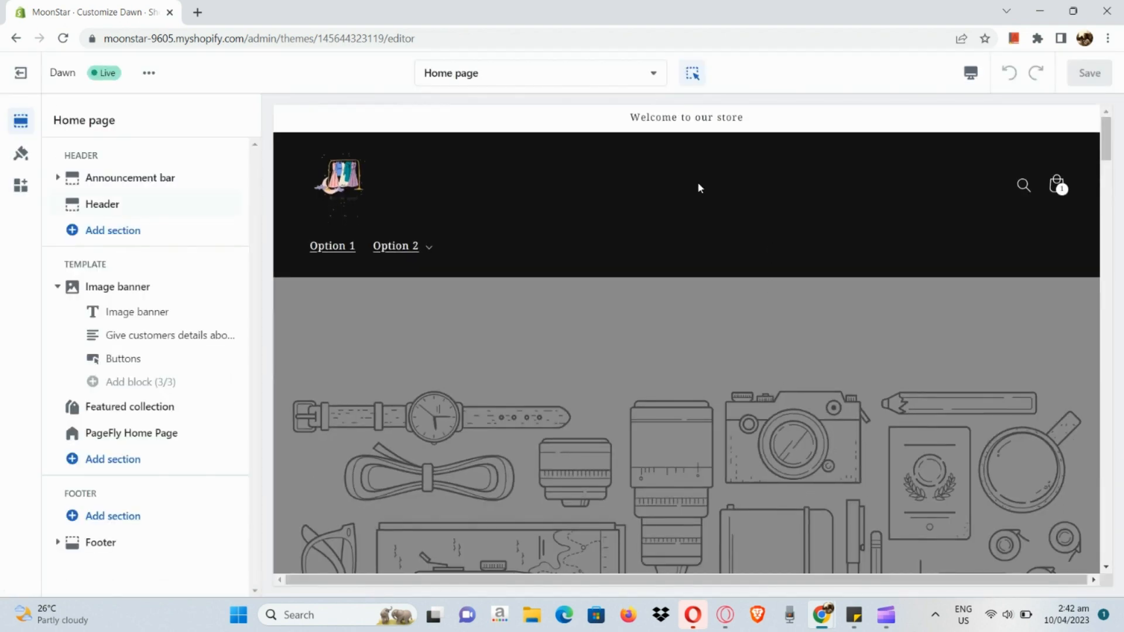
- Switch the theme editor from the home page to the Checkout page and look over its preview
{"action": "left_click", "coordinate": [641, 71]}
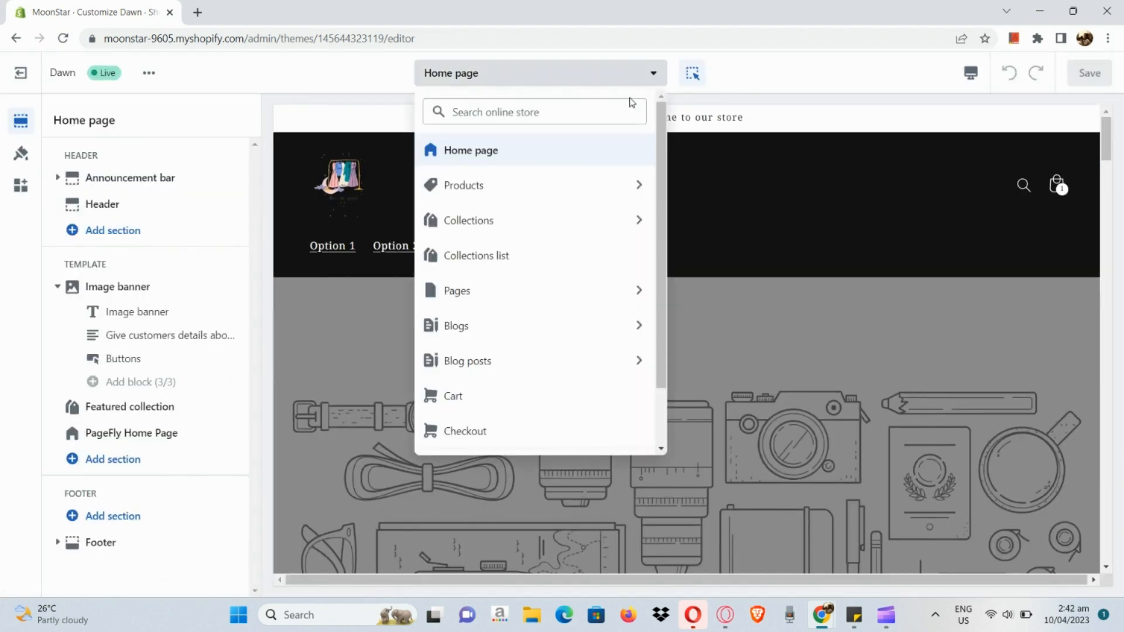
{"action": "left_click", "coordinate": [532, 430]}
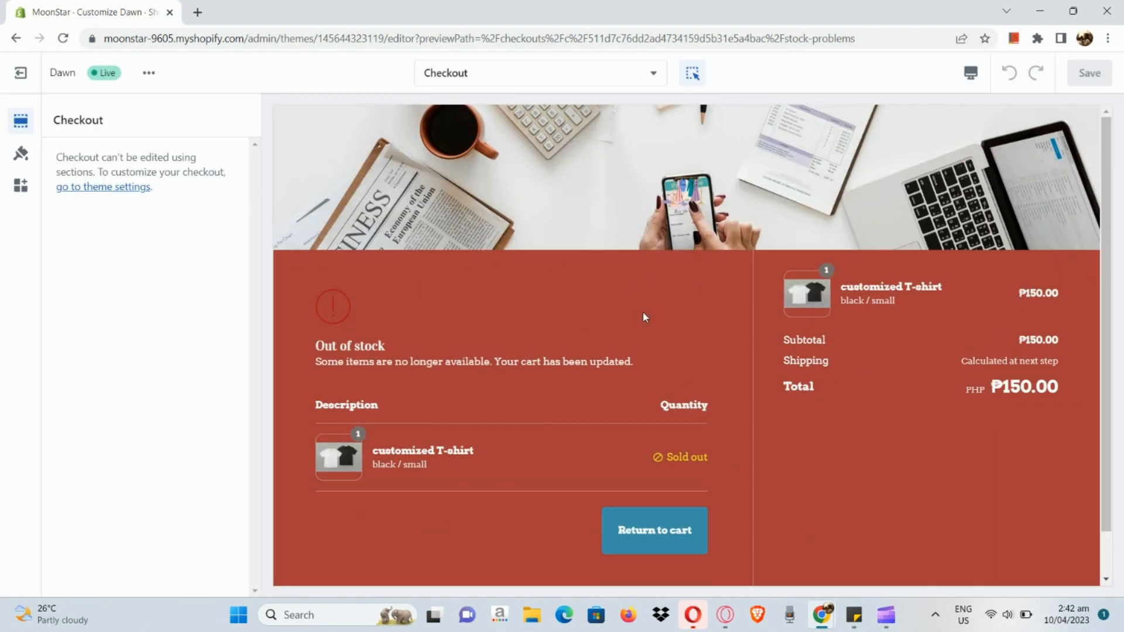
{"action": "scroll", "coordinate": [868, 466], "scroll_direction": "down", "scroll_amount": 1}
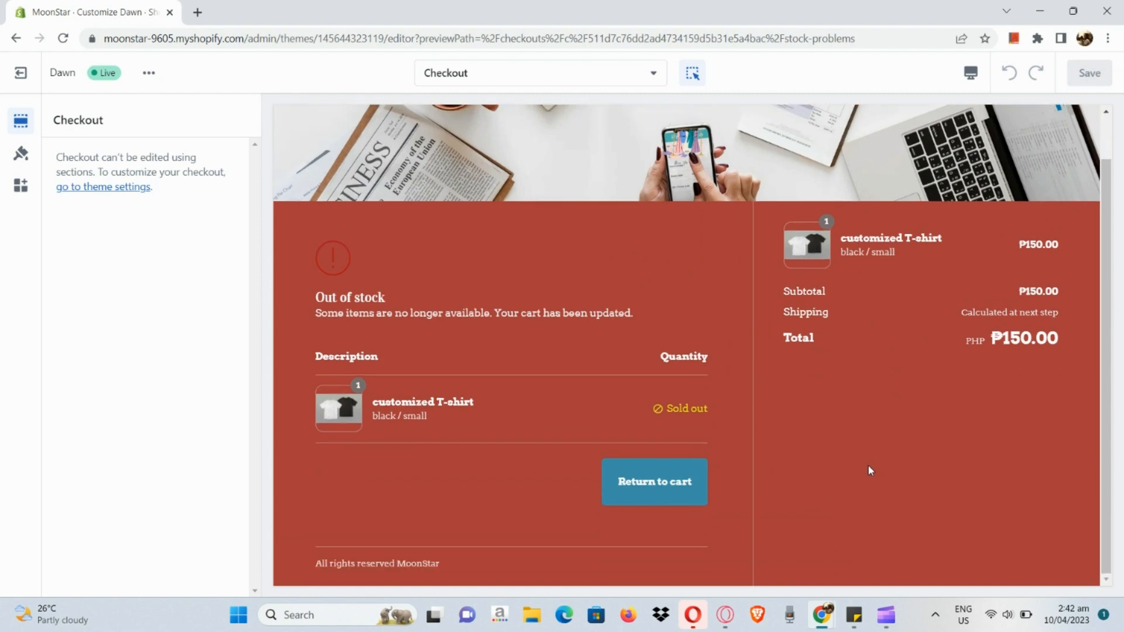
{"action": "scroll", "coordinate": [868, 470], "scroll_direction": "up", "scroll_amount": 1}
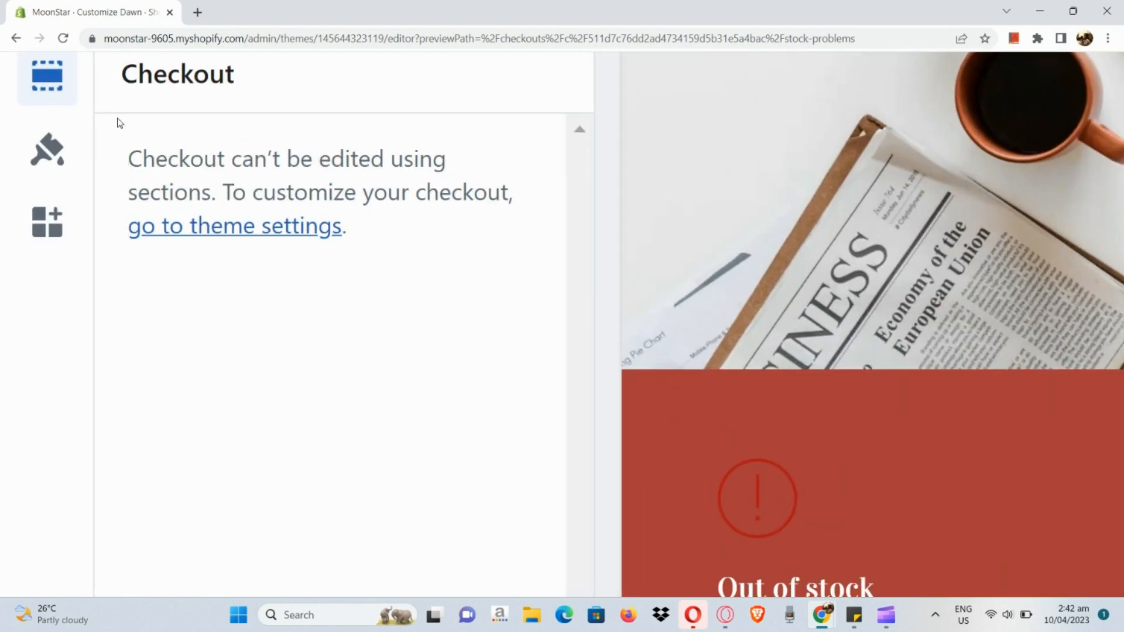
- Go to the theme settings from the Checkout page and find the Checkout branding section
{"action": "left_click", "coordinate": [240, 229]}
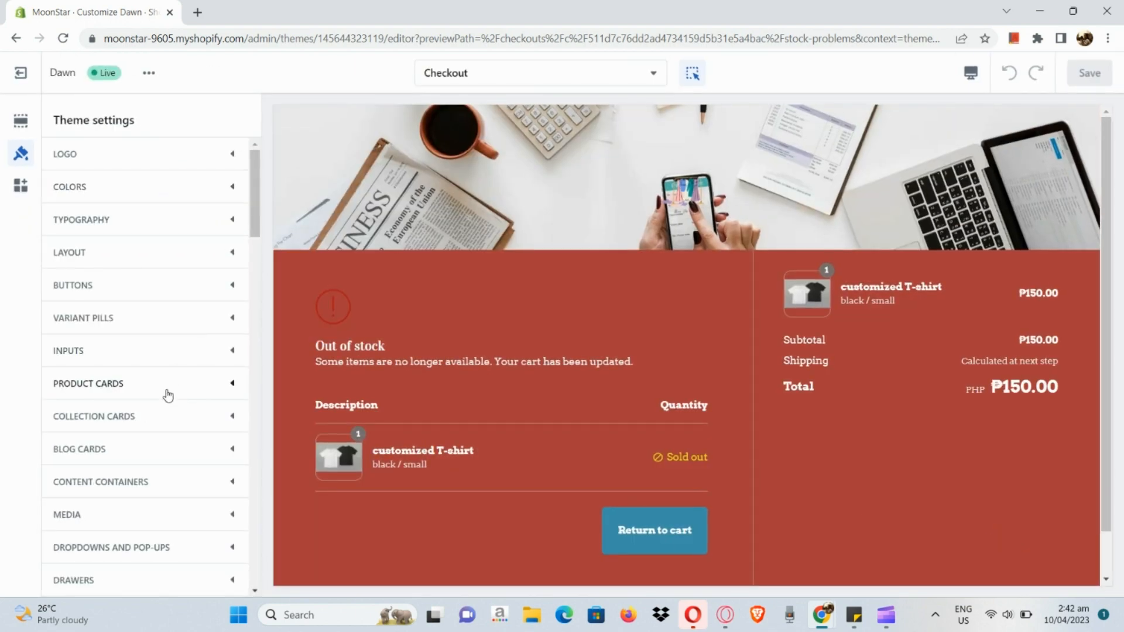
{"action": "scroll", "coordinate": [166, 396], "scroll_direction": "down", "scroll_amount": 4}
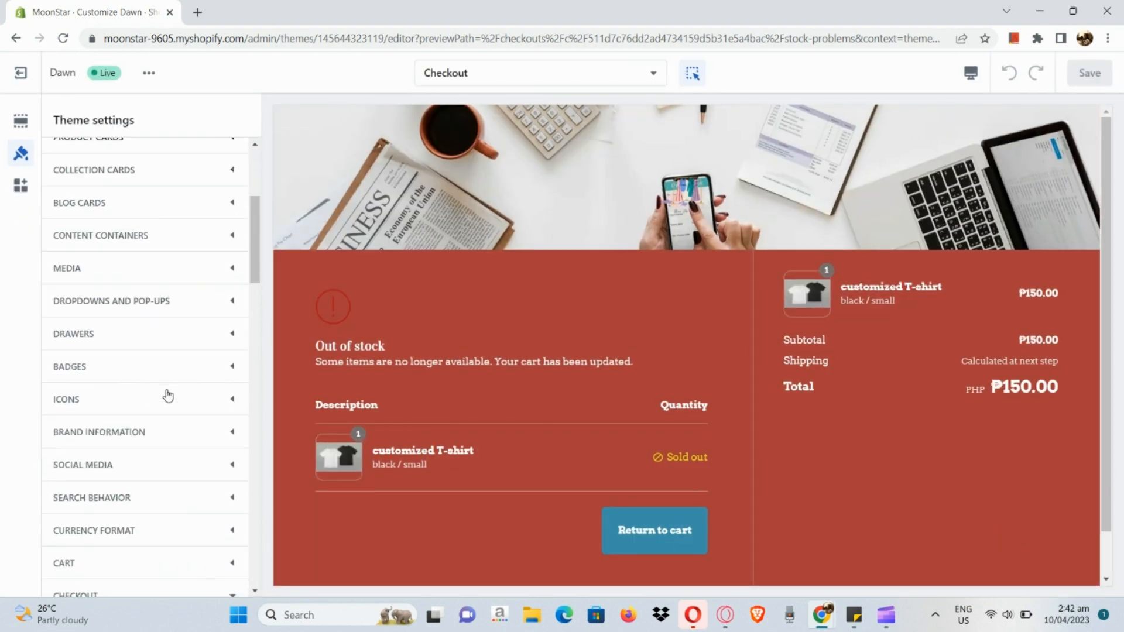
{"action": "scroll", "coordinate": [168, 396], "scroll_direction": "down", "scroll_amount": 6}
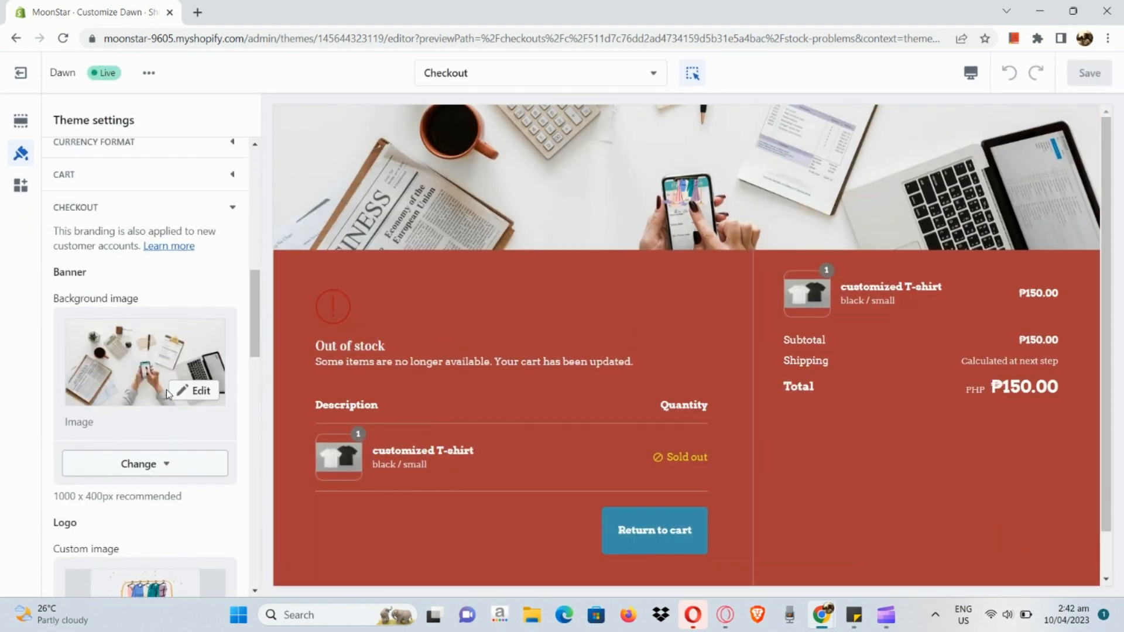
{"action": "scroll", "coordinate": [168, 393], "scroll_direction": "up", "scroll_amount": 2}
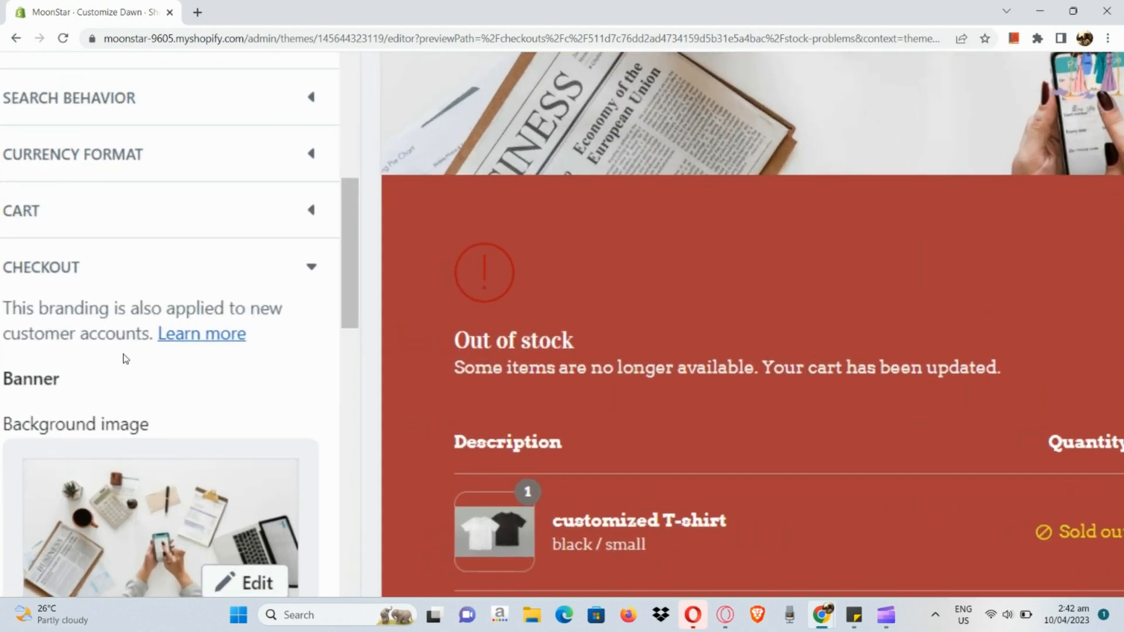
{"action": "scroll", "coordinate": [124, 359], "scroll_direction": "down", "scroll_amount": 1}
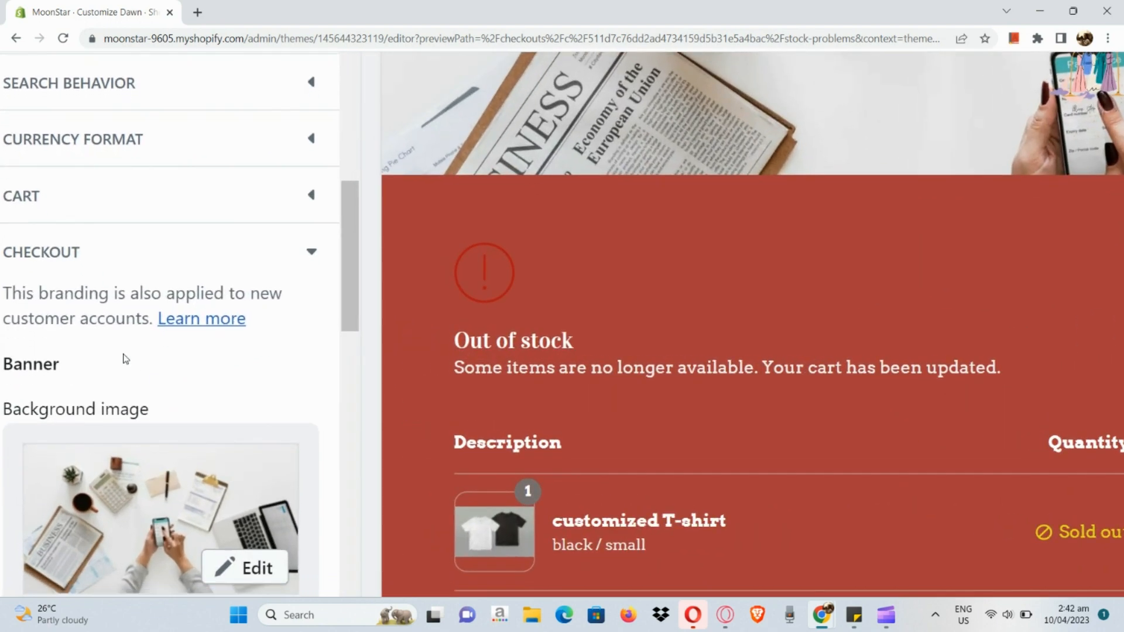
{"action": "scroll", "coordinate": [125, 359], "scroll_direction": "left", "scroll_amount": 3}
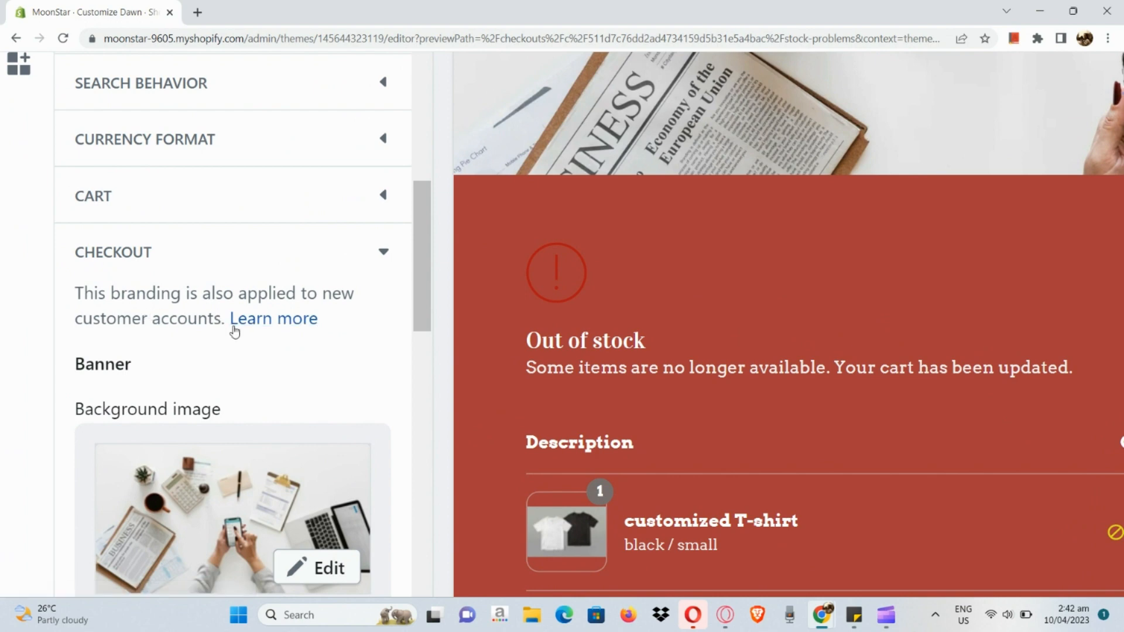
- Remove the background image from the checkout banner
{"action": "scroll", "coordinate": [219, 410], "scroll_direction": "down", "scroll_amount": 4}
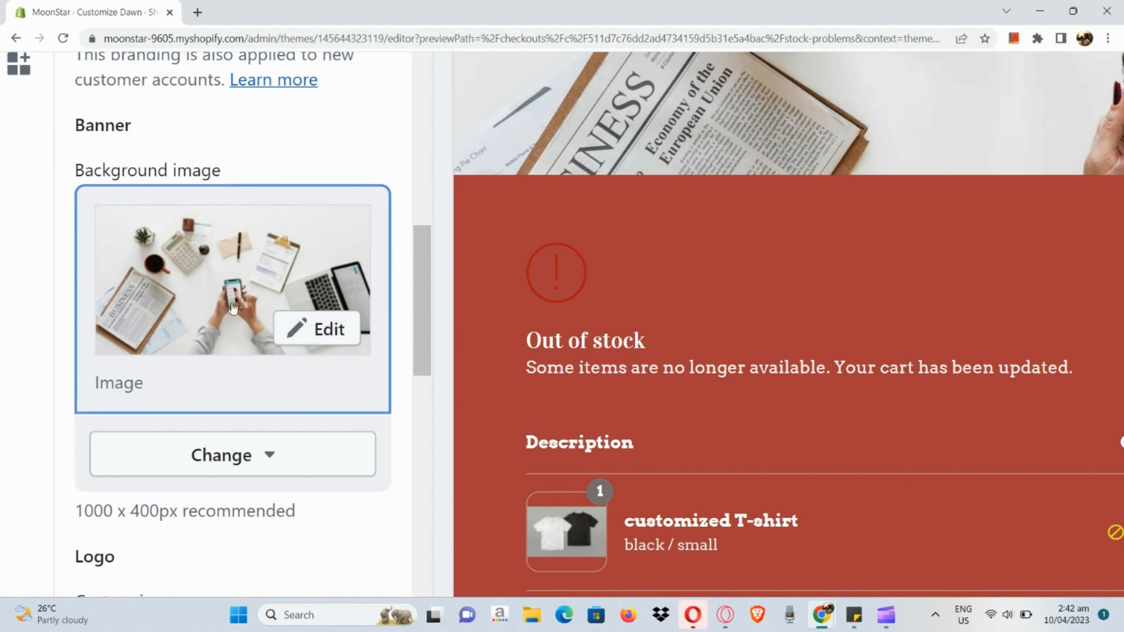
{"action": "left_click", "coordinate": [214, 476]}
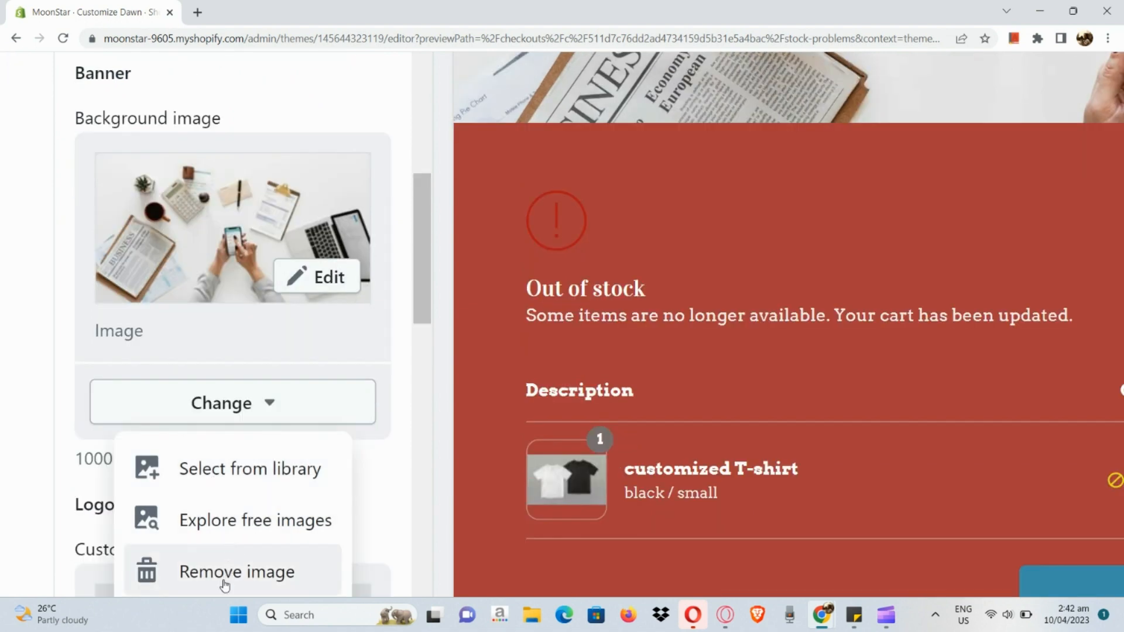
{"action": "left_click", "coordinate": [224, 572]}
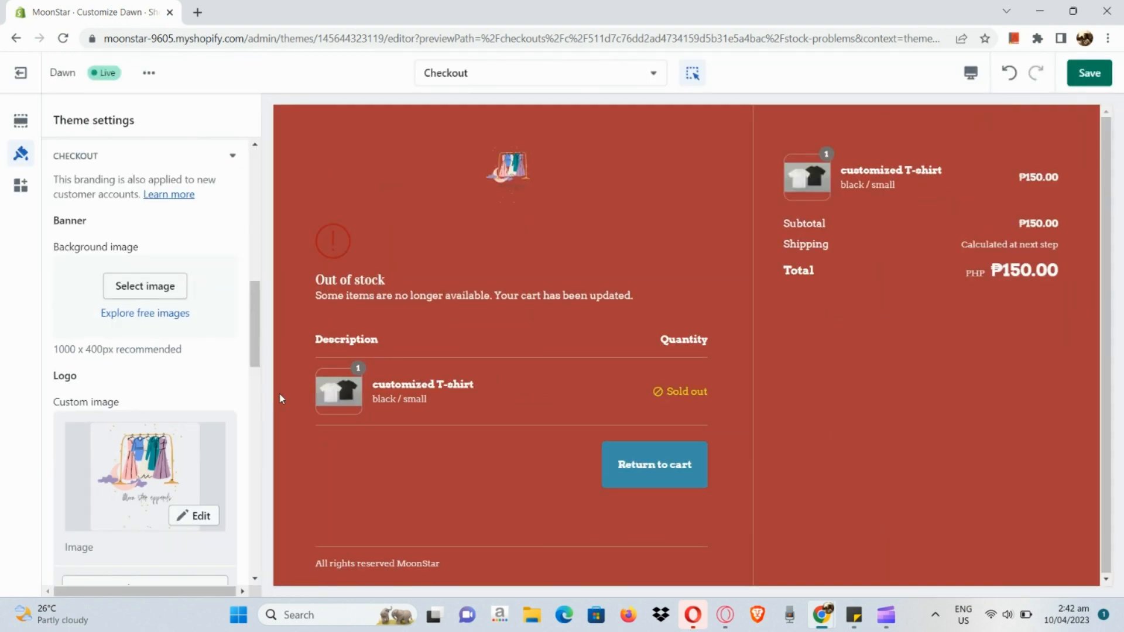
- Set the checkout logo's position to Left
{"action": "scroll", "coordinate": [135, 419], "scroll_direction": "down", "scroll_amount": 2}
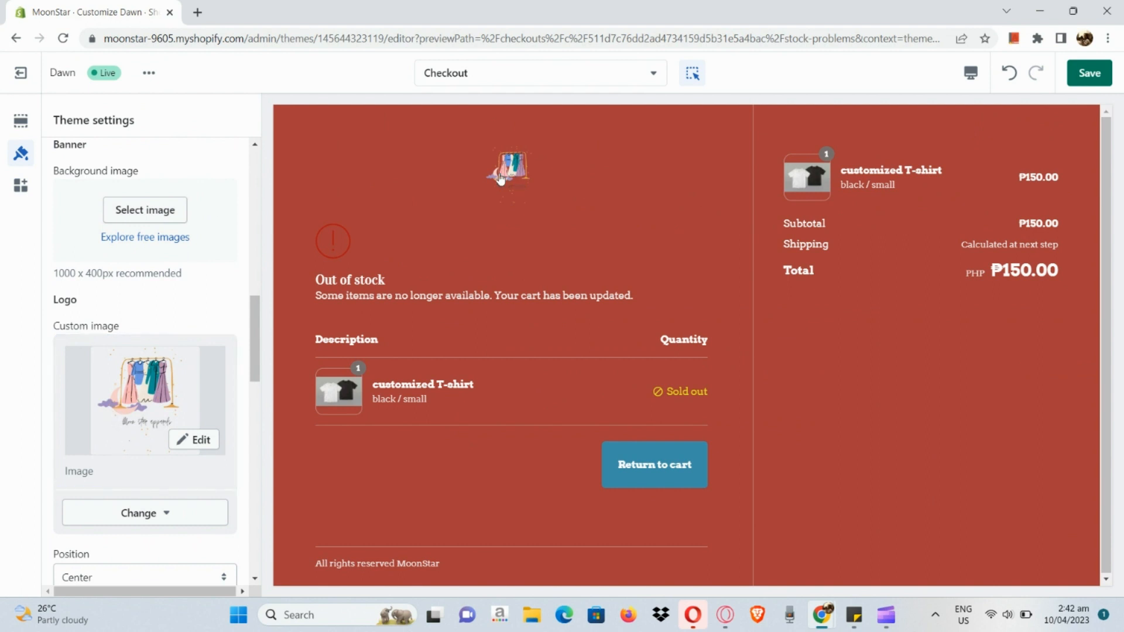
{"action": "scroll", "coordinate": [147, 521], "scroll_direction": "down", "scroll_amount": 3}
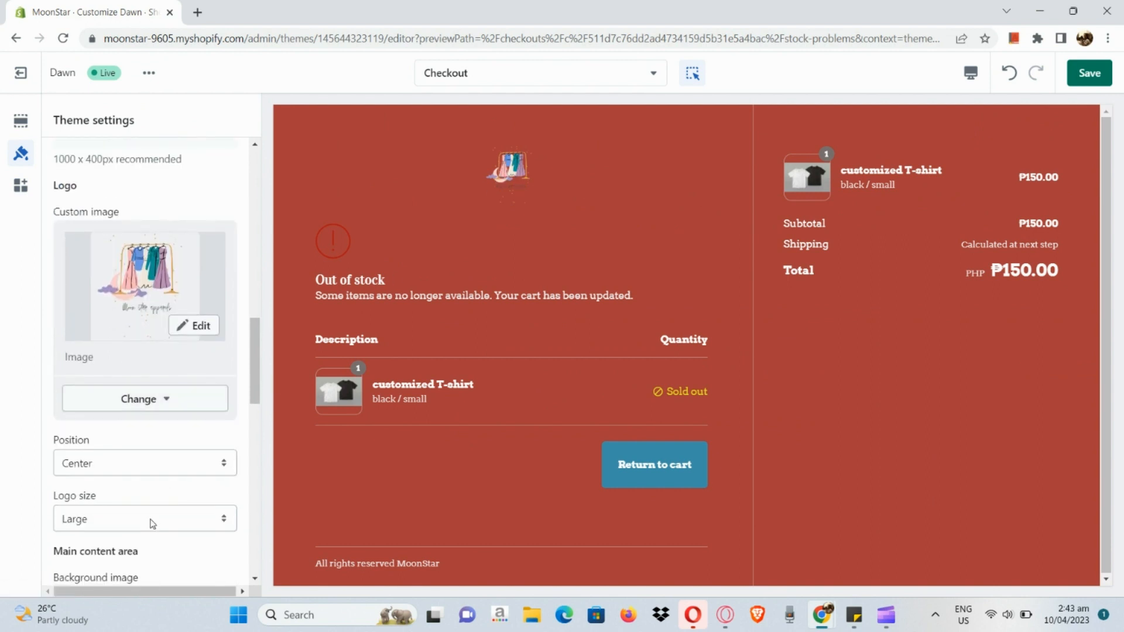
{"action": "left_click", "coordinate": [161, 465]}
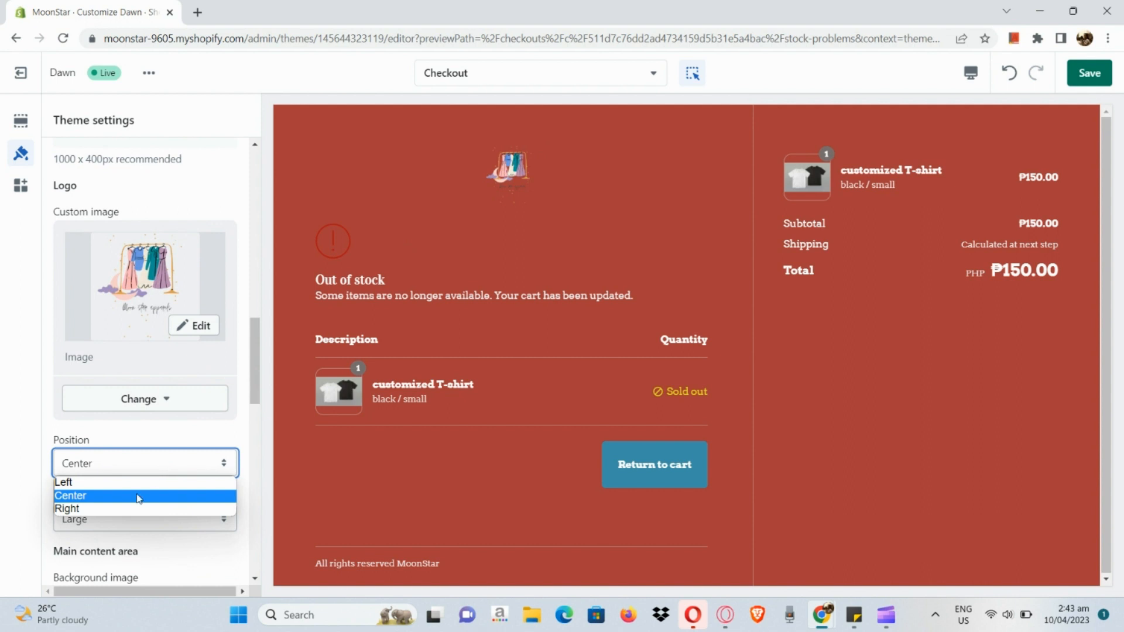
{"action": "left_click", "coordinate": [140, 483]}
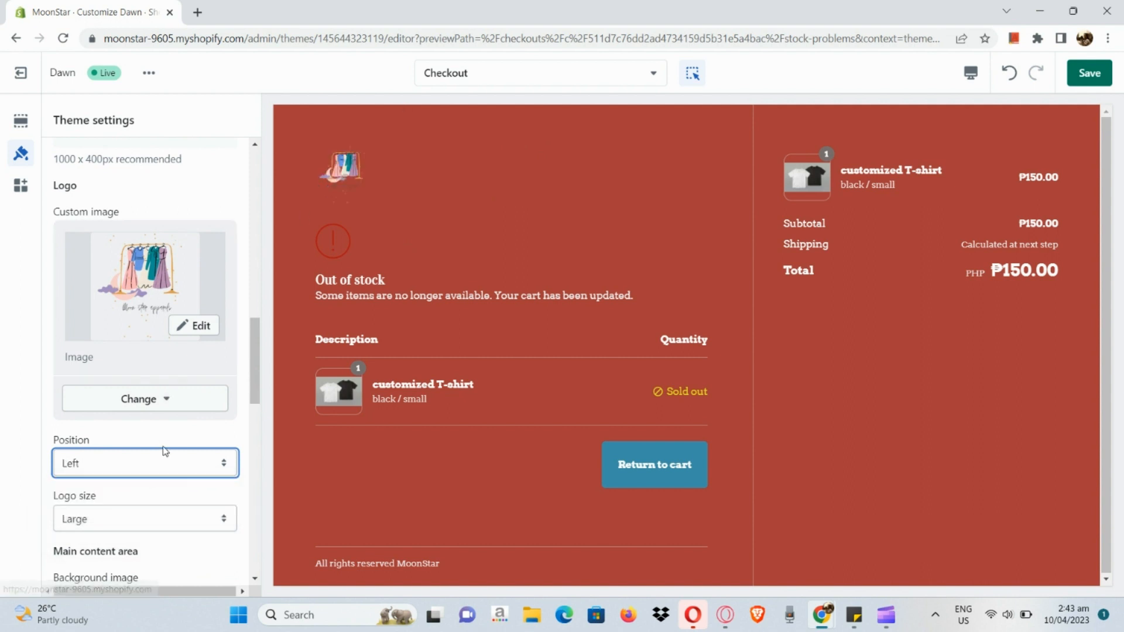
- Try the Small size for the checkout logo, and set the logo size to Medium
{"action": "scroll", "coordinate": [155, 492], "scroll_direction": "down", "scroll_amount": 1}
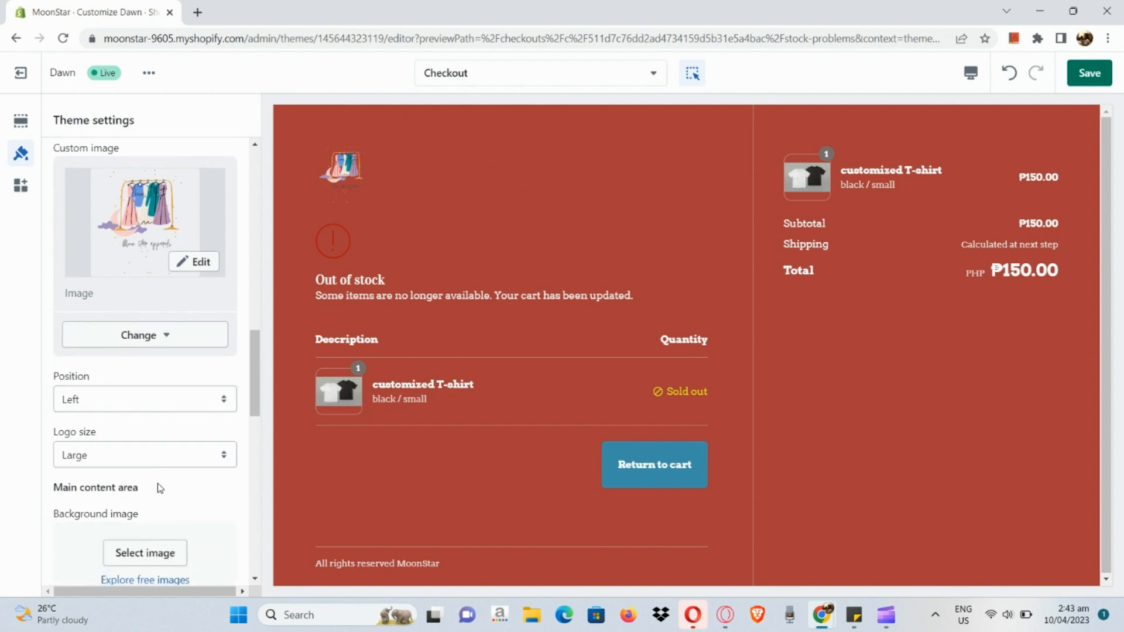
{"action": "left_click", "coordinate": [174, 454]}
{"action": "left_click", "coordinate": [165, 475]}
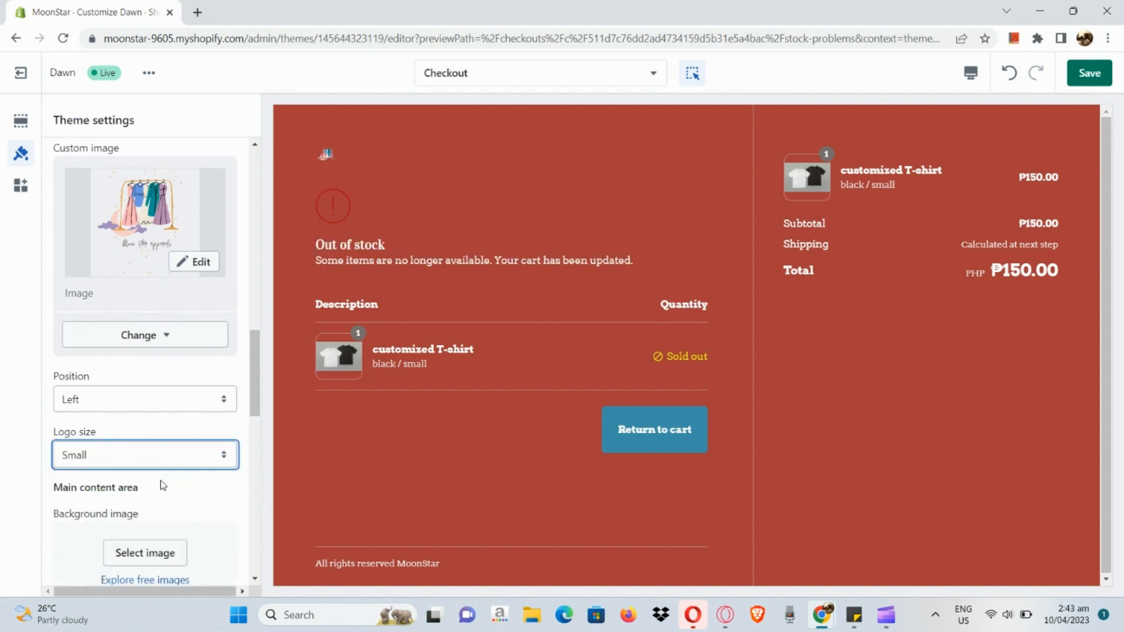
{"action": "left_click", "coordinate": [162, 458]}
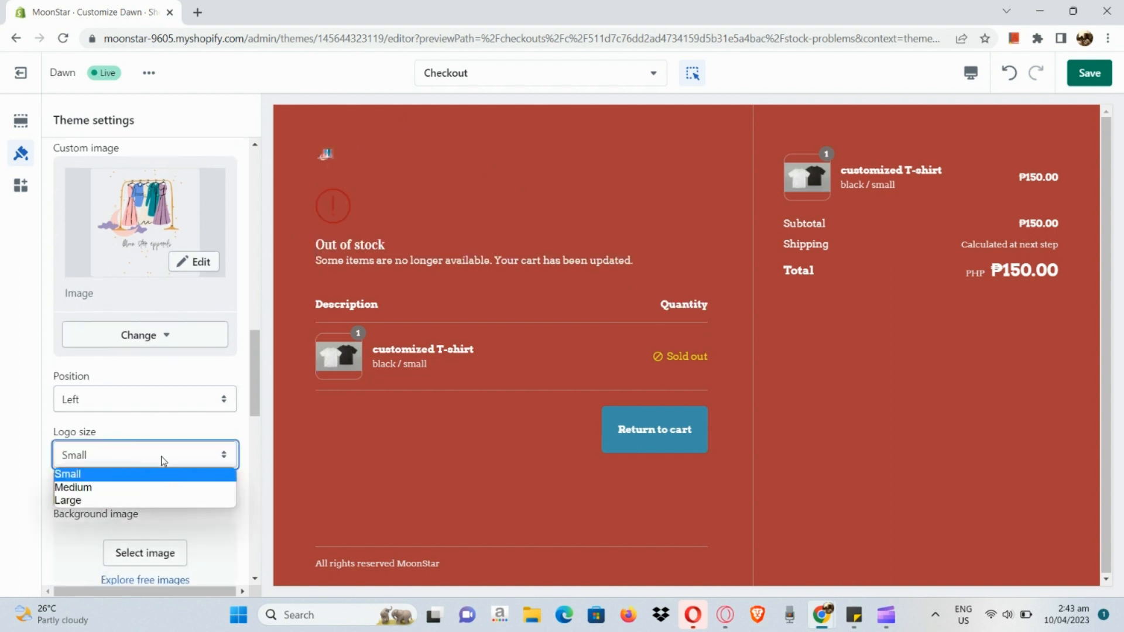
{"action": "left_click", "coordinate": [154, 488]}
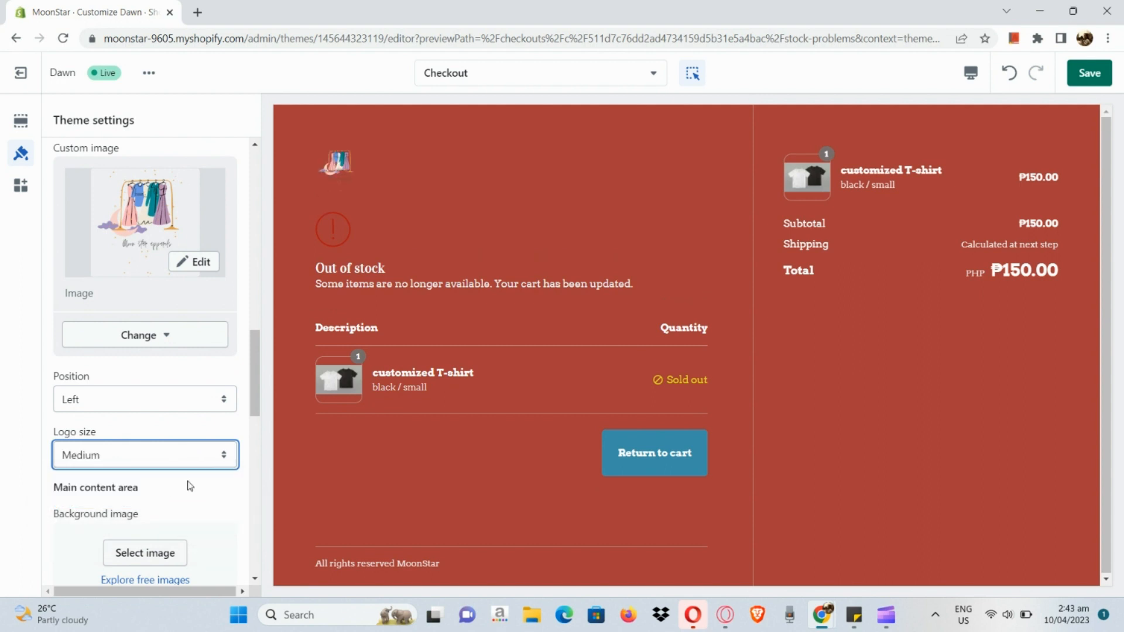
{"action": "left_click", "coordinate": [187, 456]}
{"action": "left_click", "coordinate": [187, 452]}
{"action": "scroll", "coordinate": [167, 521], "scroll_direction": "down", "scroll_amount": 1}
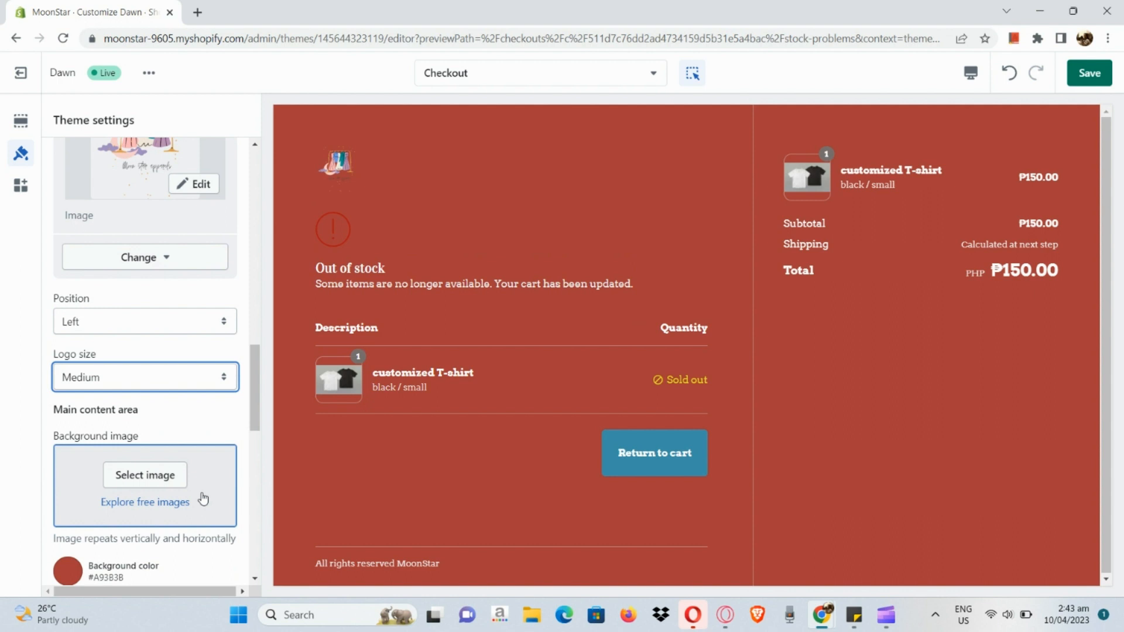
{"action": "left_click", "coordinate": [161, 477]}
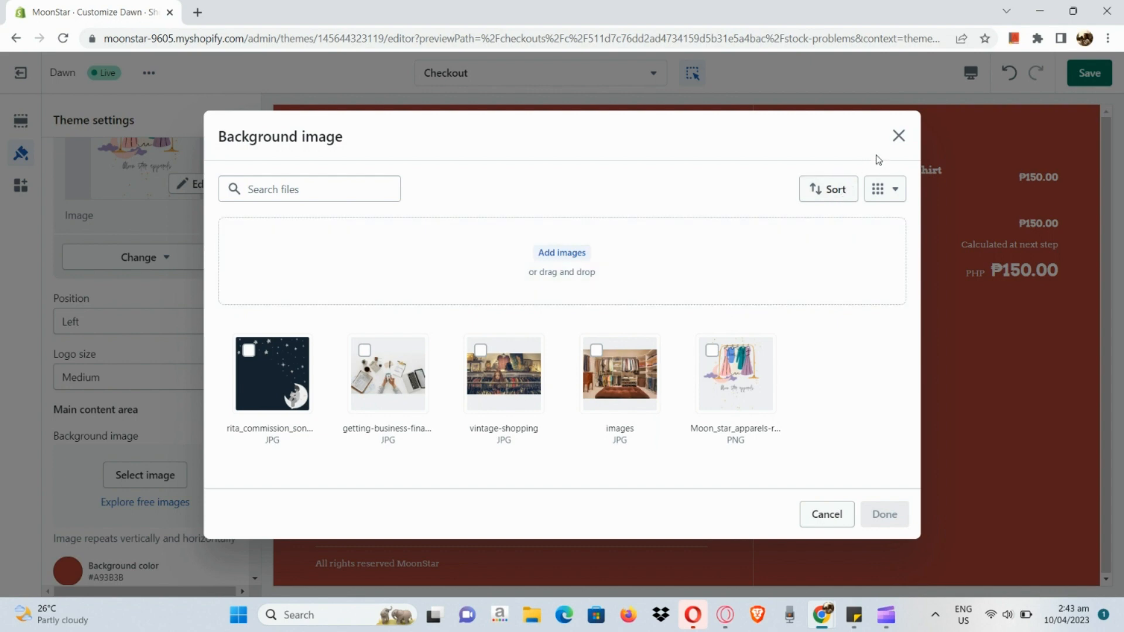
{"action": "left_click", "coordinate": [898, 135]}
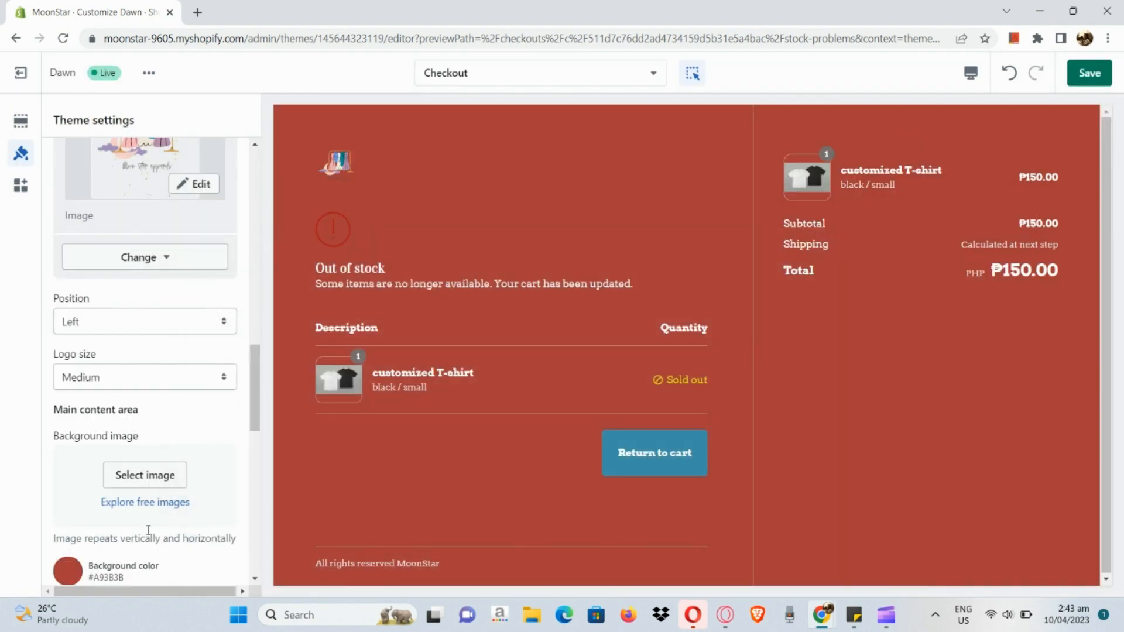
- Browse the Shop Local category of free images for the main content area's background image
{"action": "left_click", "coordinate": [145, 503]}
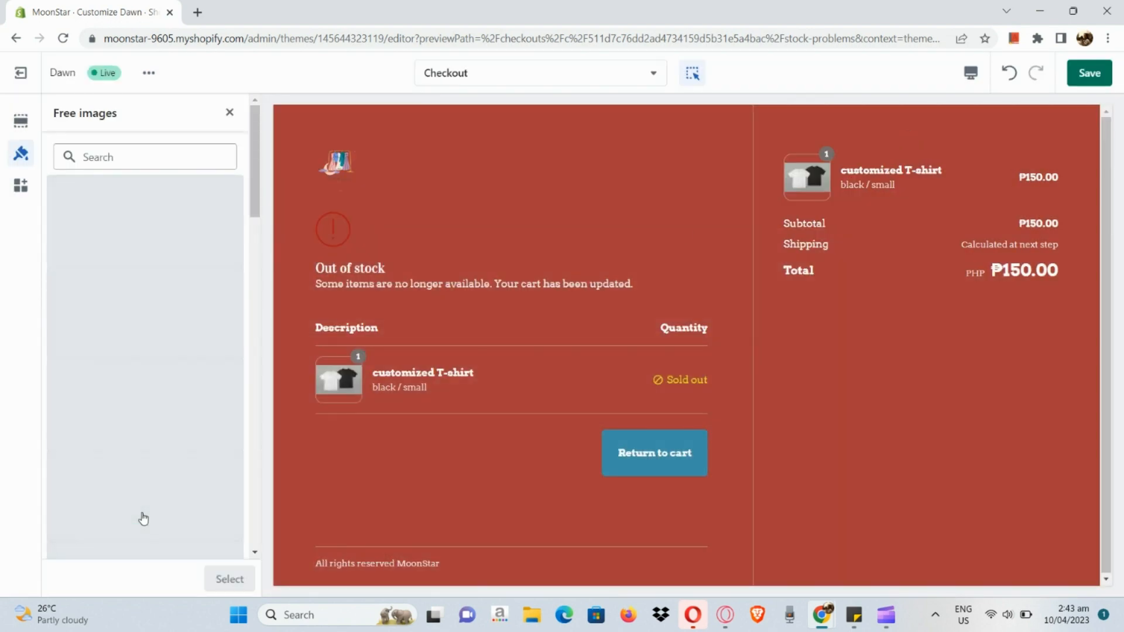
{"action": "scroll", "coordinate": [181, 245], "scroll_direction": "down", "scroll_amount": 2}
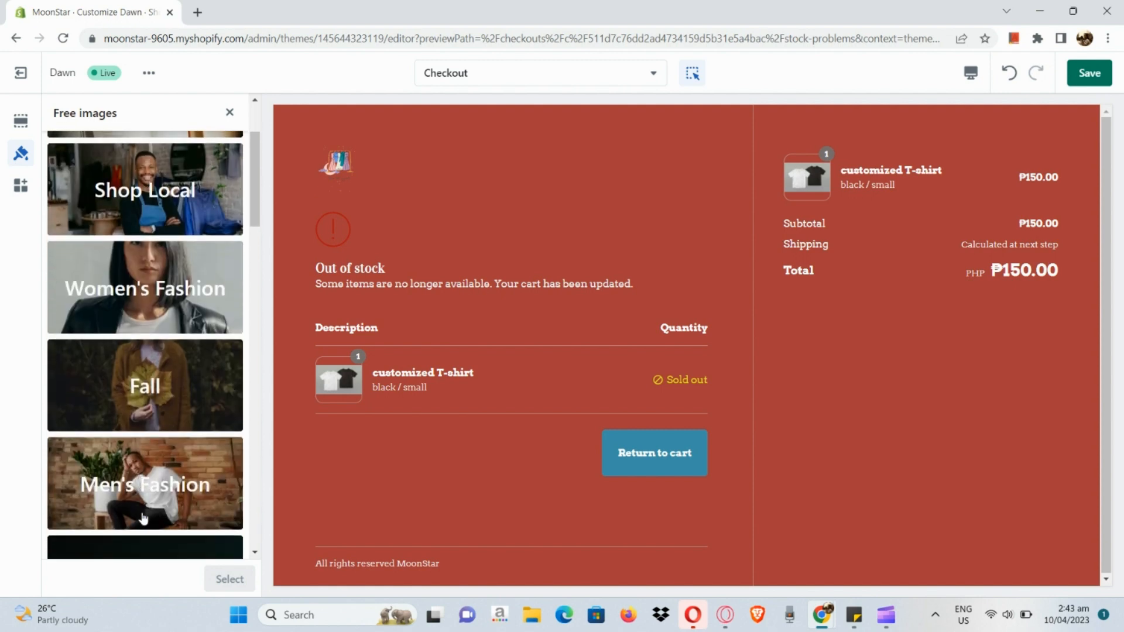
{"action": "left_click", "coordinate": [183, 231]}
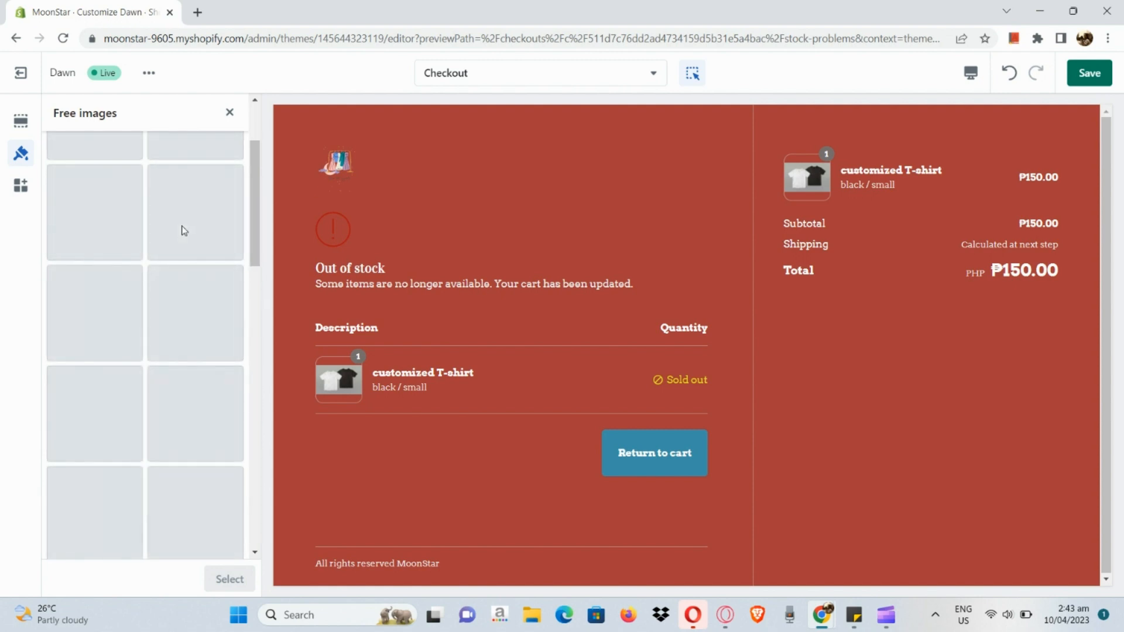
{"action": "scroll", "coordinate": [182, 232], "scroll_direction": "down", "scroll_amount": 6}
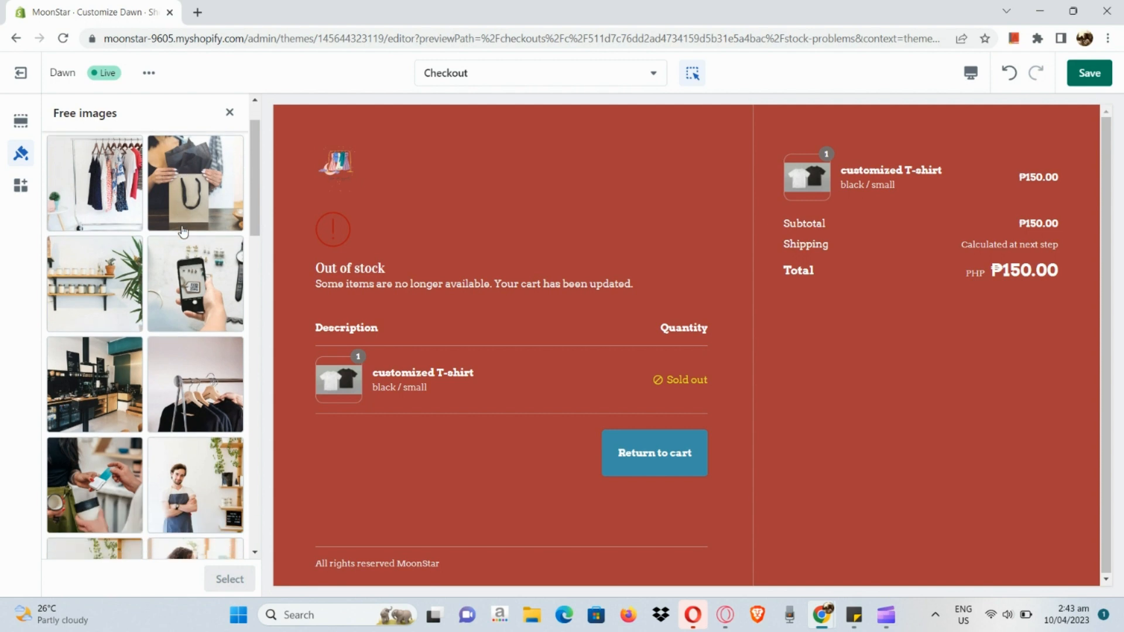
{"action": "scroll", "coordinate": [183, 232], "scroll_direction": "down", "scroll_amount": 5}
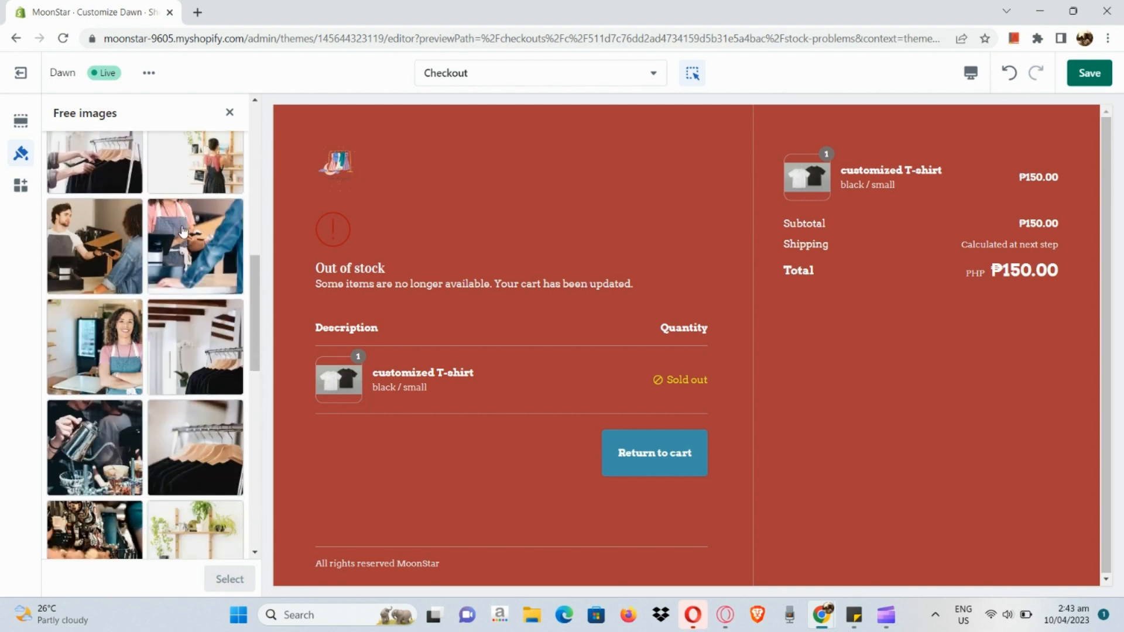
{"action": "scroll", "coordinate": [182, 231], "scroll_direction": "down", "scroll_amount": 2}
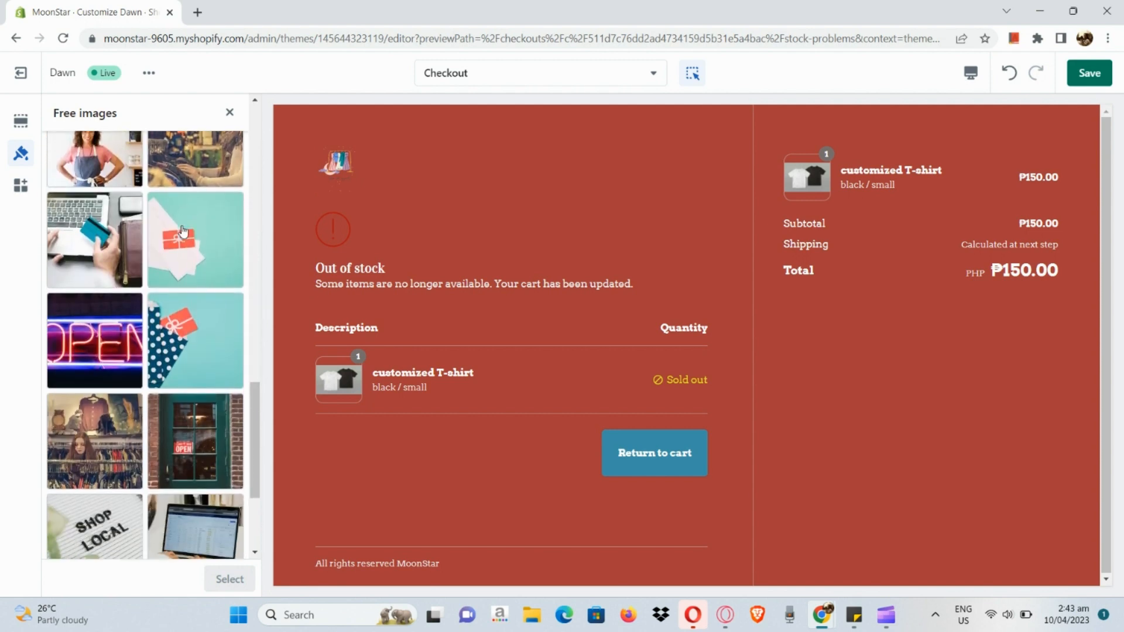
{"action": "scroll", "coordinate": [206, 343], "scroll_direction": "down", "scroll_amount": 1}
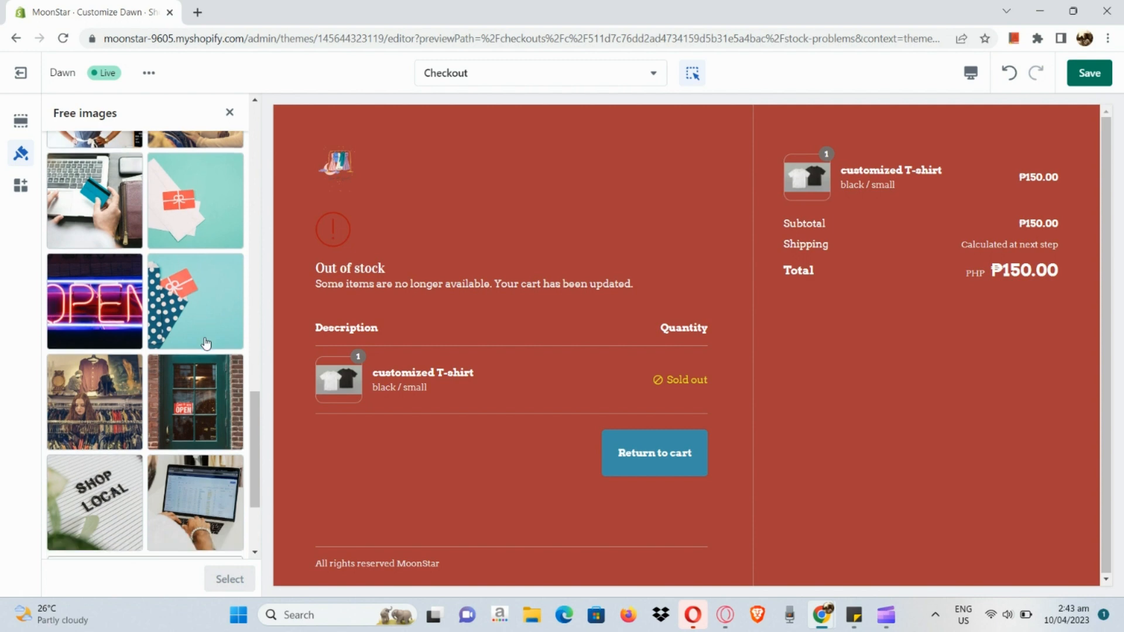
- Try the polka-dot gift card photo and the white envelope gift card photo as the main content area's background
{"action": "left_click", "coordinate": [209, 316]}
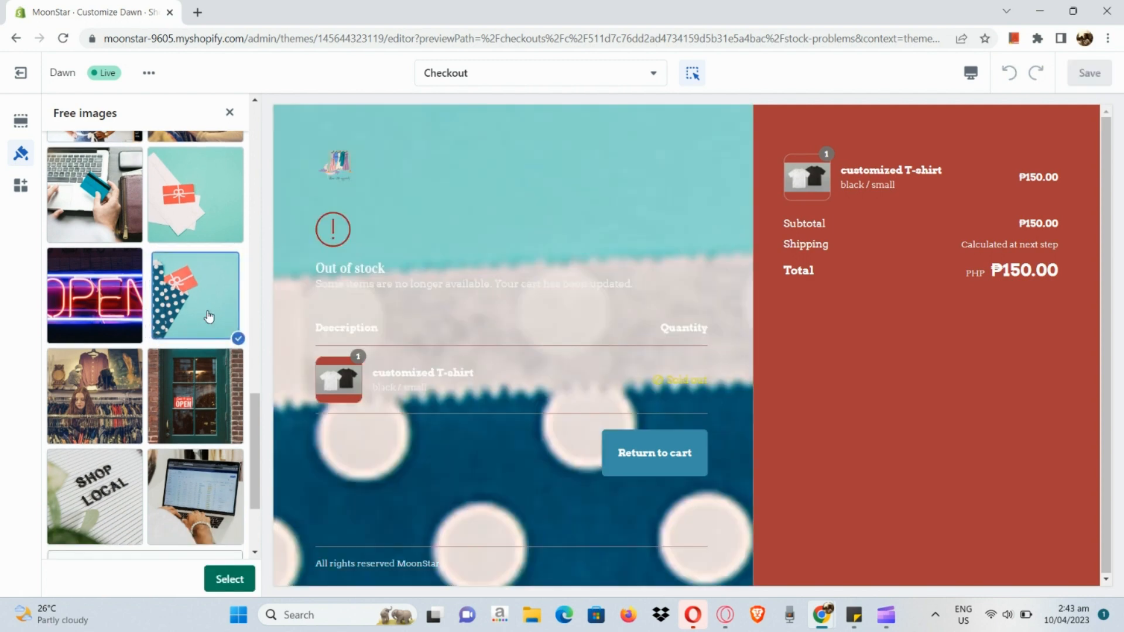
{"action": "scroll", "coordinate": [209, 317], "scroll_direction": "up", "scroll_amount": 4}
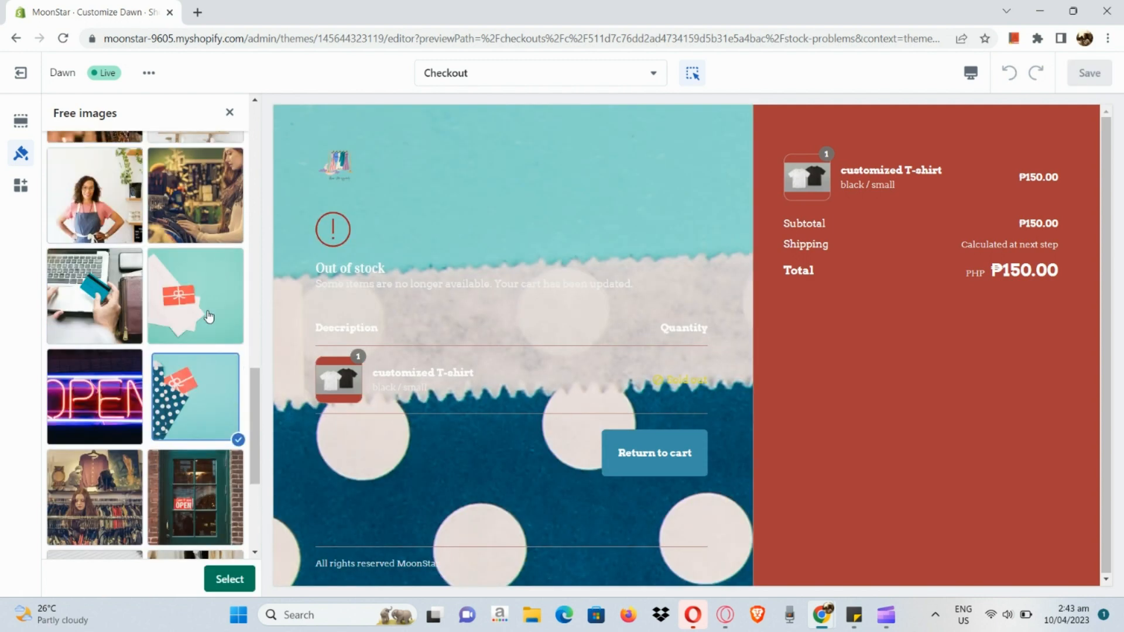
{"action": "left_click", "coordinate": [209, 316]}
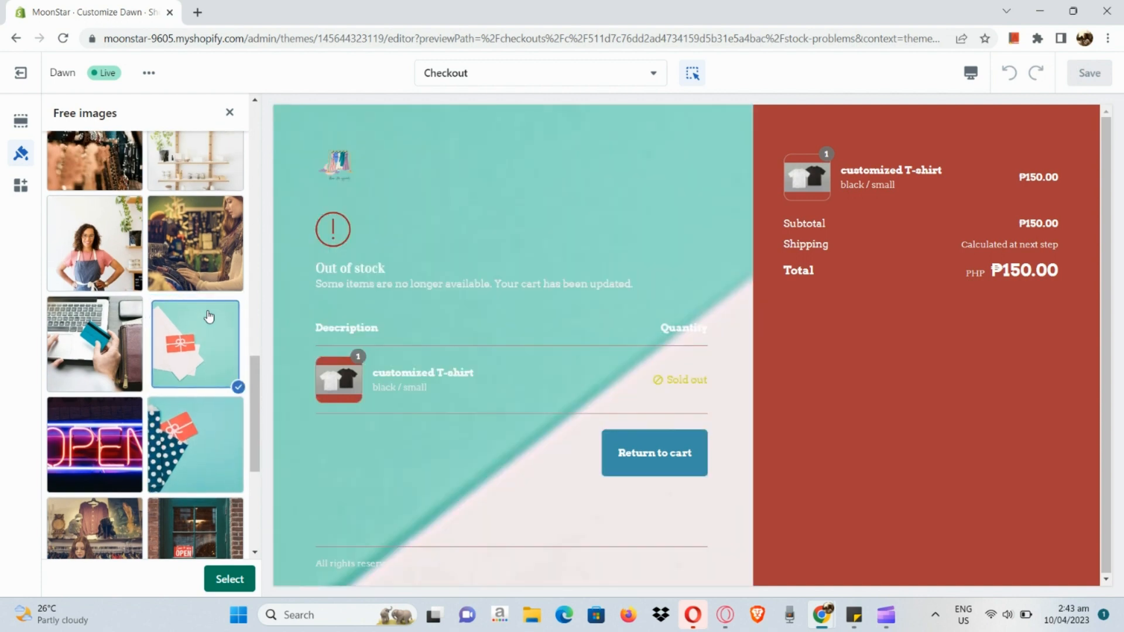
{"action": "left_click", "coordinate": [209, 317]}
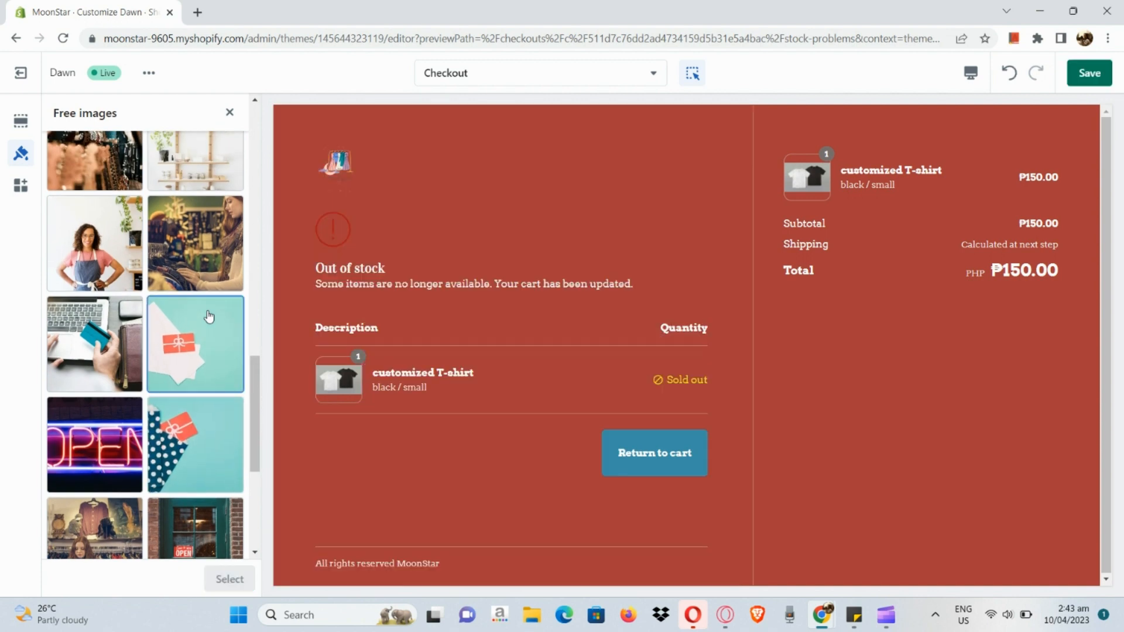
{"action": "left_click", "coordinate": [209, 316]}
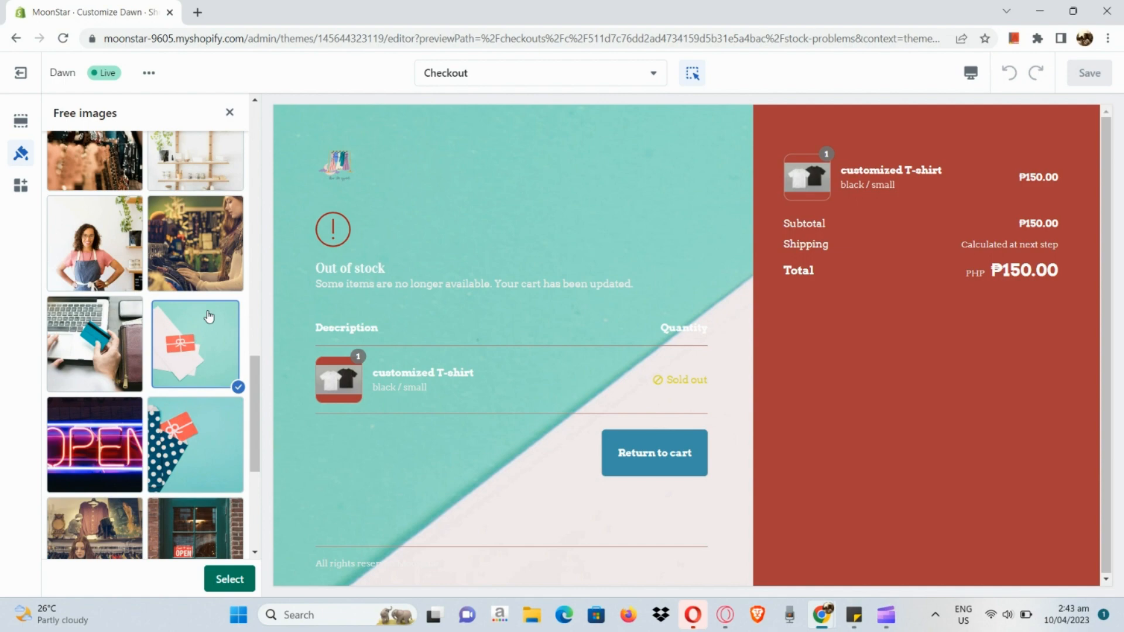
- Try the Shop Local photo of wall shelves beside a green plant as the main content area's background
{"action": "scroll", "coordinate": [209, 317], "scroll_direction": "up", "scroll_amount": 10}
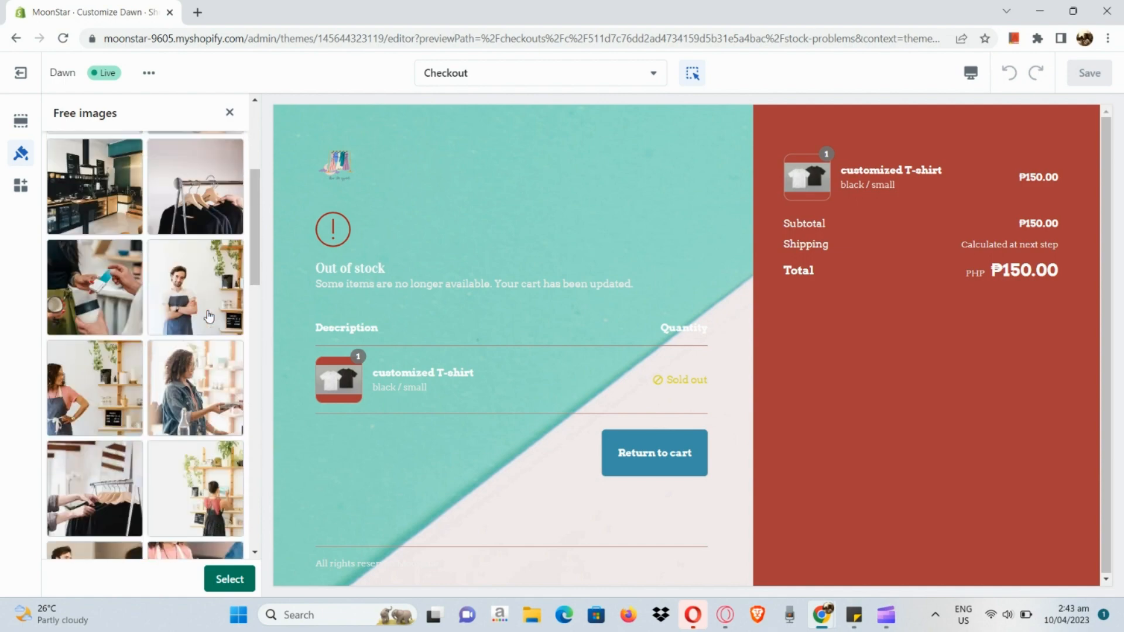
{"action": "scroll", "coordinate": [209, 317], "scroll_direction": "up", "scroll_amount": 5}
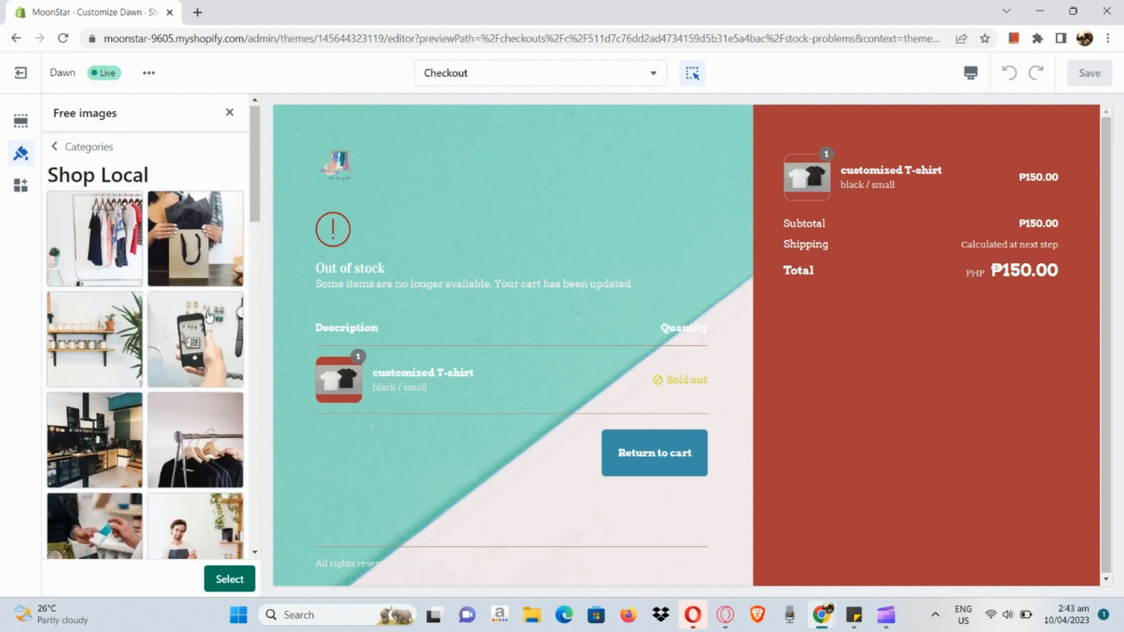
{"action": "left_click", "coordinate": [97, 379]}
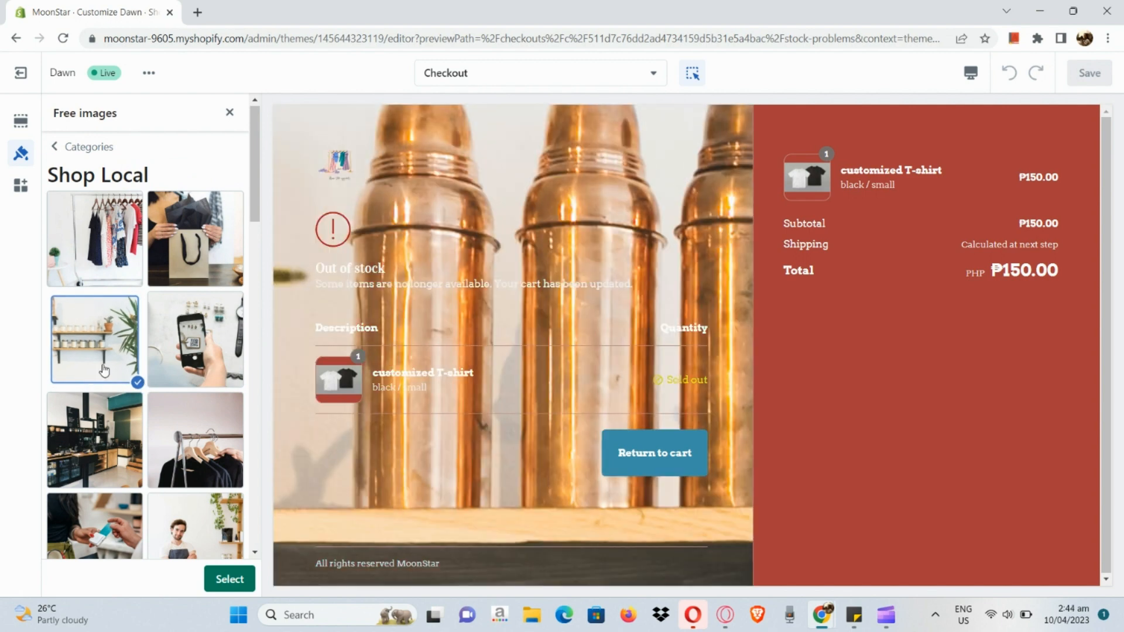
- Find the photo of empty wooden clothes hangers on a rack and set it as the main content area's background image
{"action": "scroll", "coordinate": [82, 426], "scroll_direction": "down", "scroll_amount": 4}
{"action": "scroll", "coordinate": [82, 426], "scroll_direction": "down", "scroll_amount": 8}
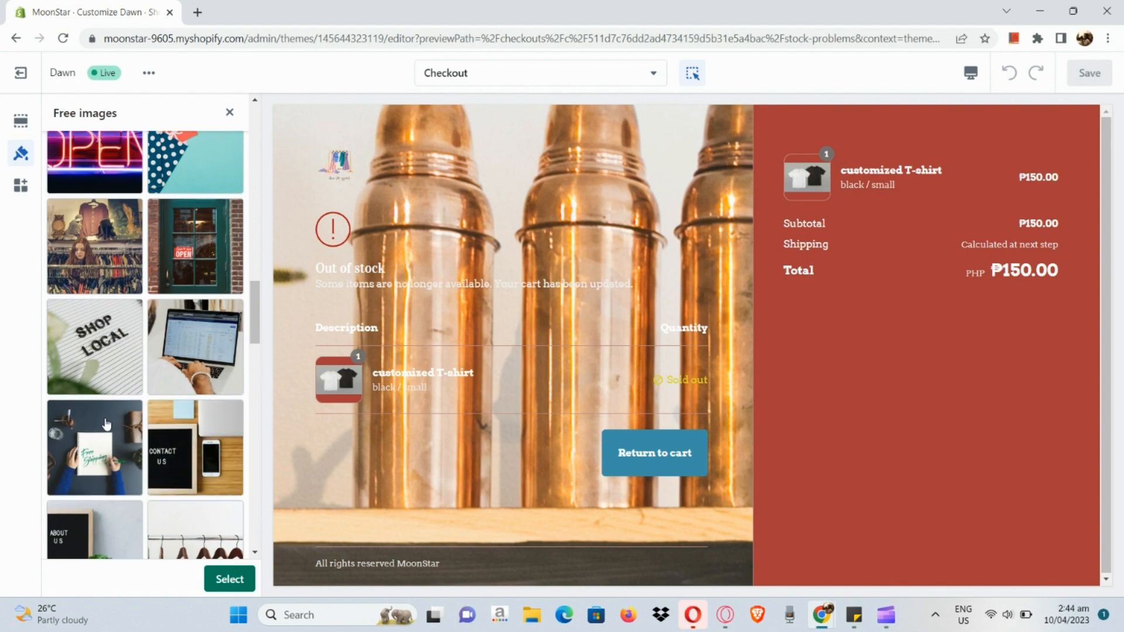
{"action": "scroll", "coordinate": [106, 423], "scroll_direction": "down", "scroll_amount": 6}
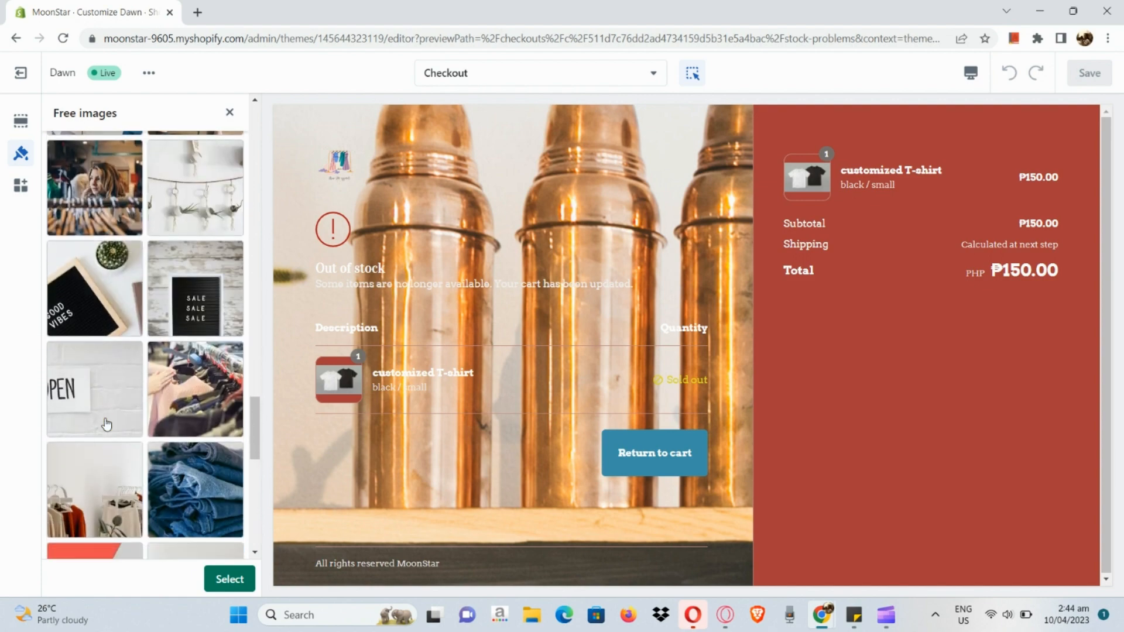
{"action": "scroll", "coordinate": [106, 423], "scroll_direction": "down", "scroll_amount": 1}
{"action": "scroll", "coordinate": [106, 424], "scroll_direction": "down", "scroll_amount": 1}
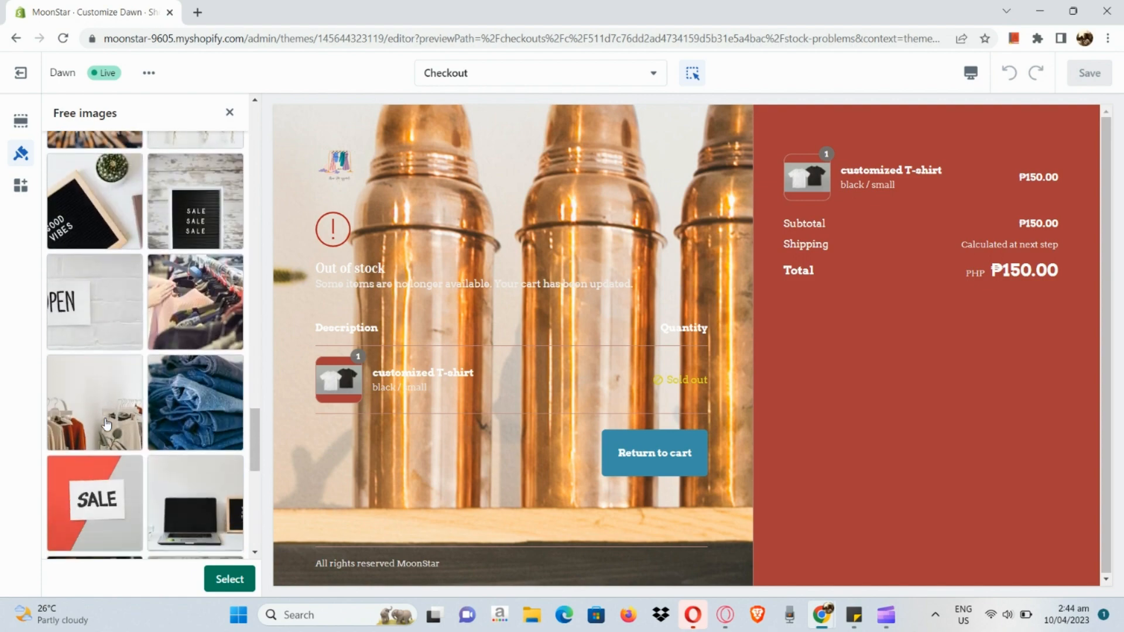
{"action": "scroll", "coordinate": [100, 342], "scroll_direction": "down", "scroll_amount": 7}
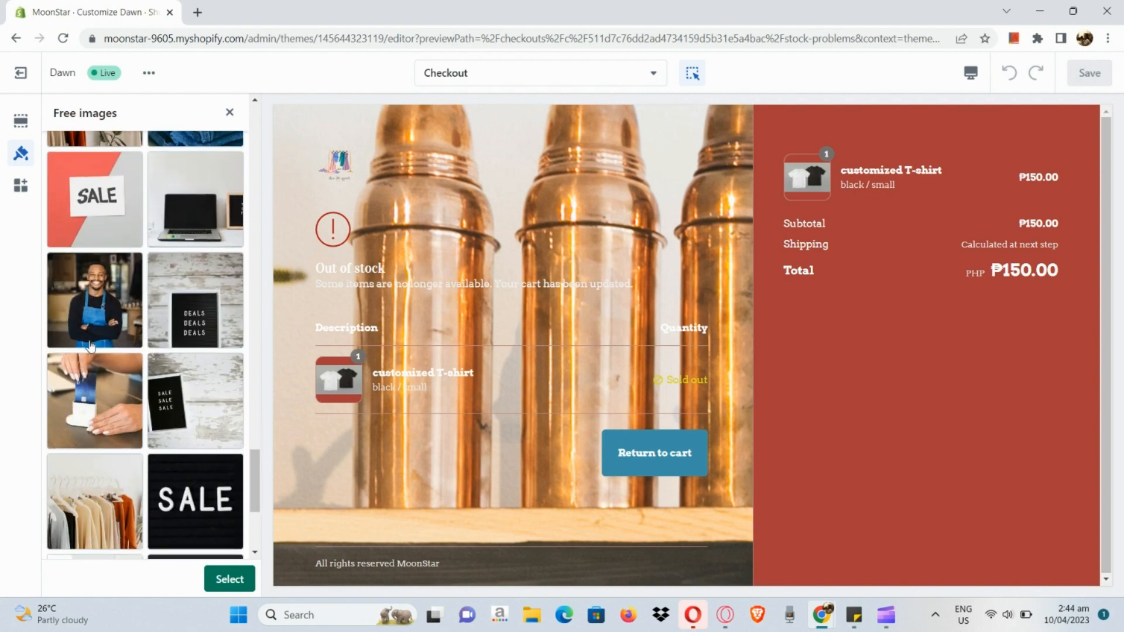
{"action": "scroll", "coordinate": [170, 359], "scroll_direction": "down", "scroll_amount": 1}
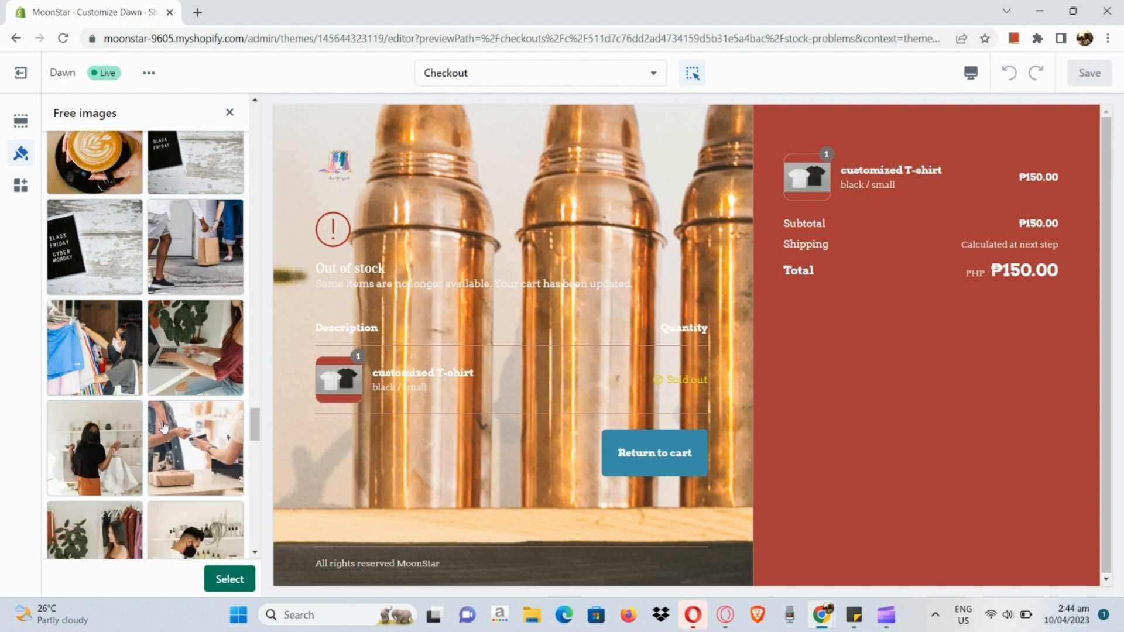
{"action": "scroll", "coordinate": [164, 427], "scroll_direction": "down", "scroll_amount": 8}
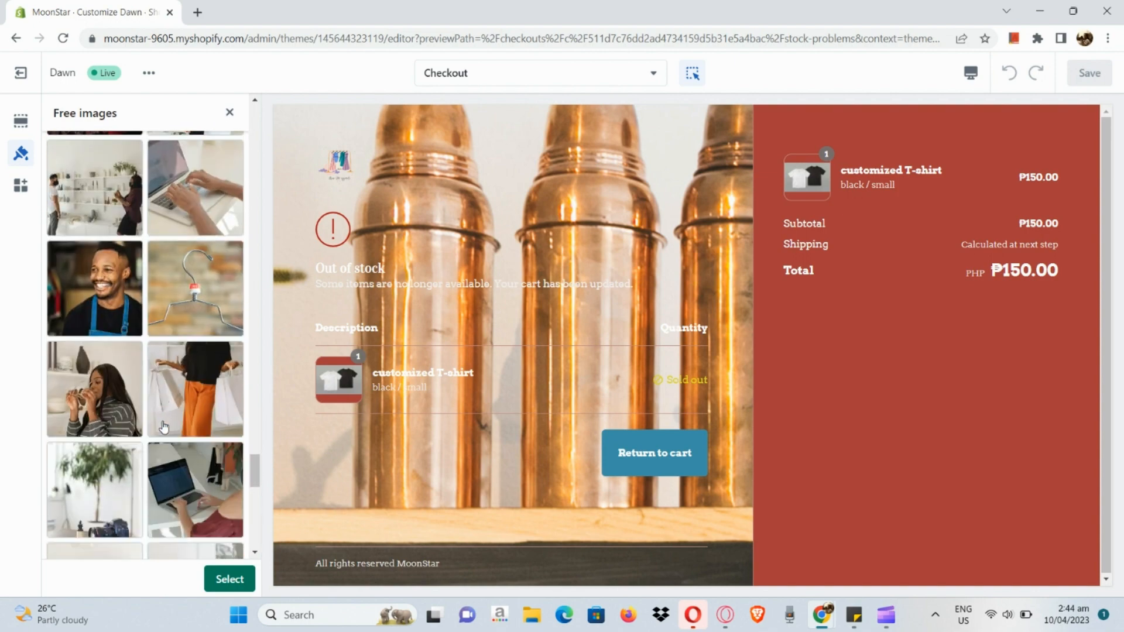
{"action": "scroll", "coordinate": [164, 426], "scroll_direction": "down", "scroll_amount": 3}
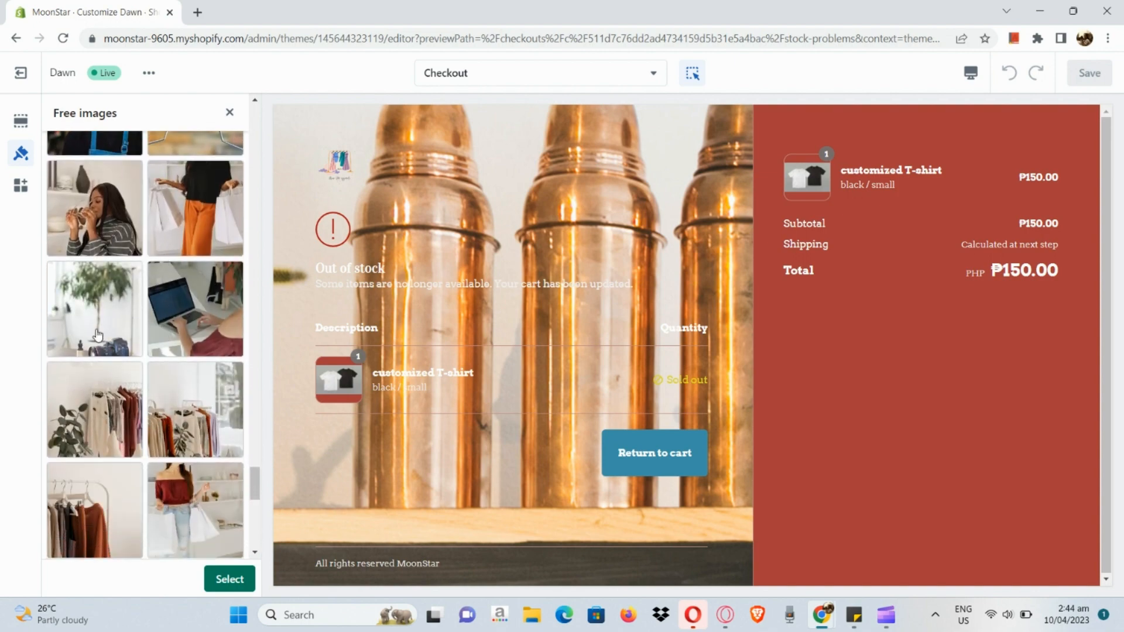
{"action": "scroll", "coordinate": [98, 335], "scroll_direction": "down", "scroll_amount": 8}
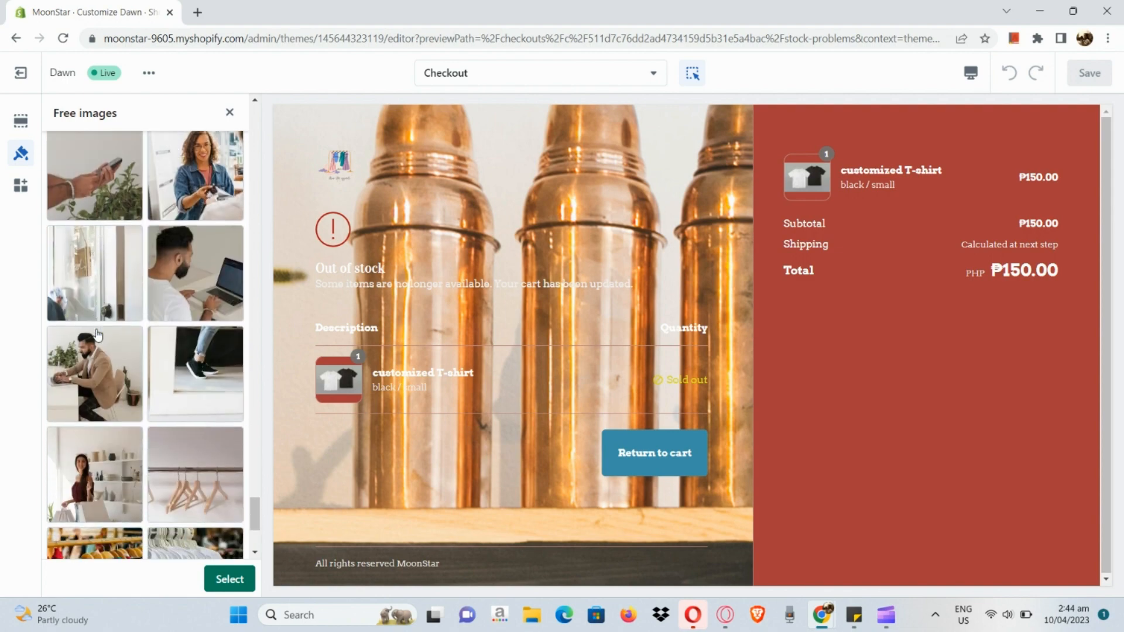
{"action": "scroll", "coordinate": [97, 334], "scroll_direction": "down", "scroll_amount": 3}
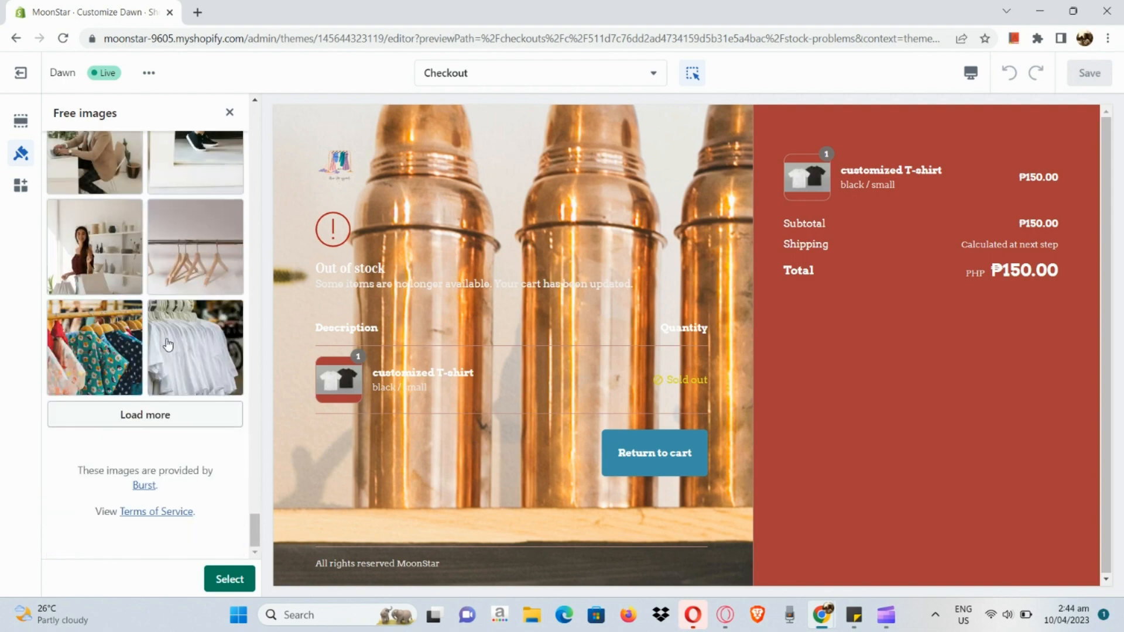
{"action": "scroll", "coordinate": [168, 359], "scroll_direction": "up", "scroll_amount": 4}
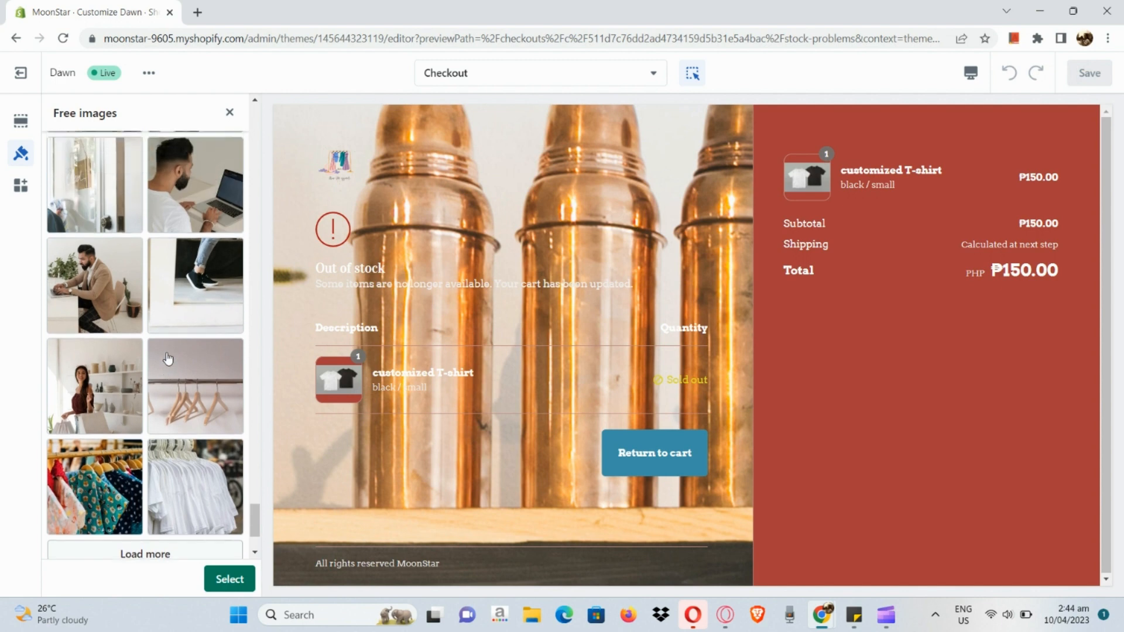
{"action": "left_click", "coordinate": [193, 513]}
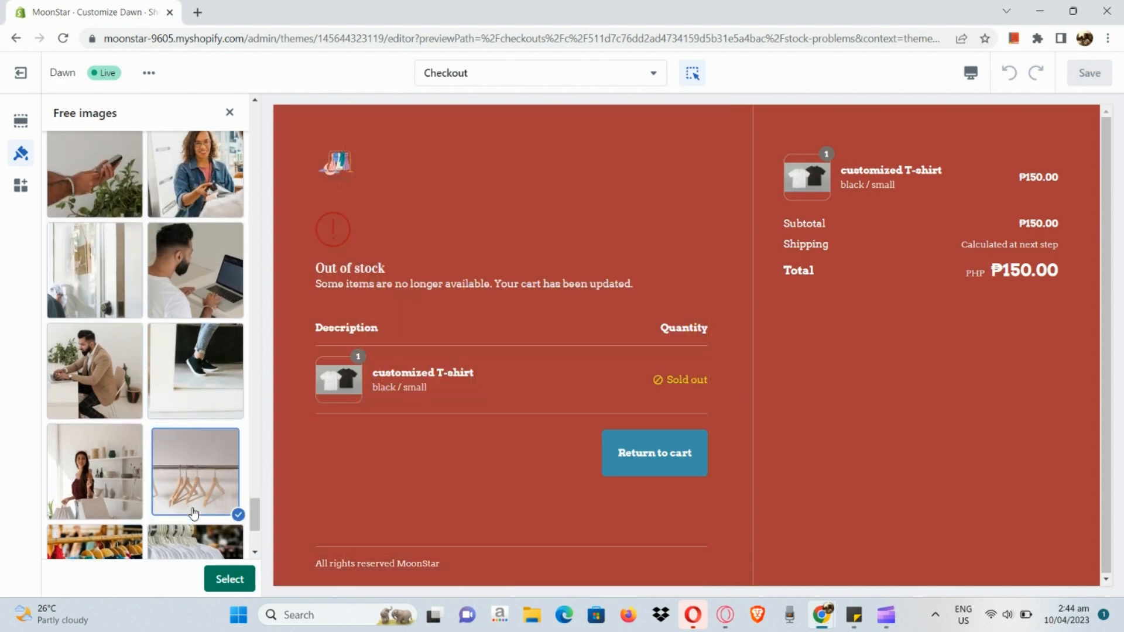
{"action": "left_click", "coordinate": [193, 513]}
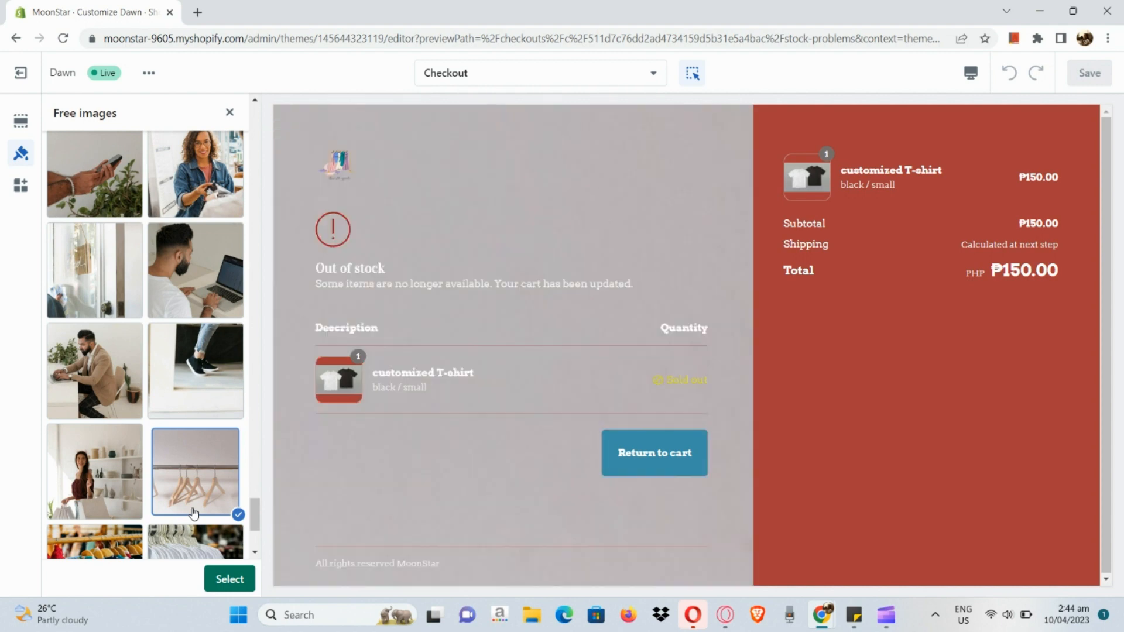
{"action": "left_click", "coordinate": [194, 512]}
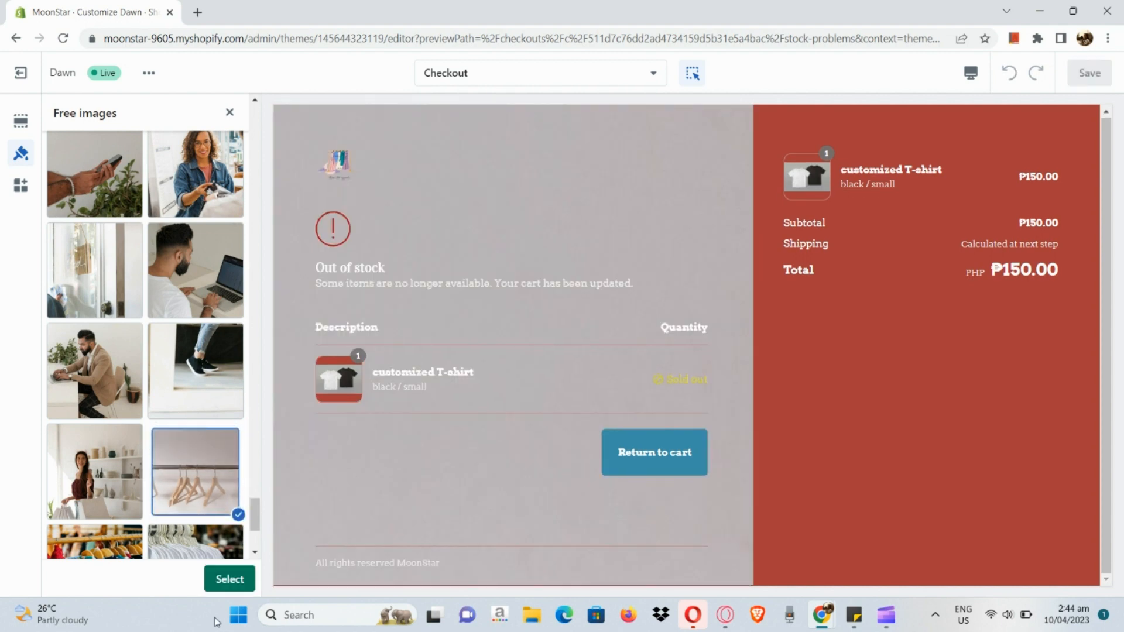
{"action": "left_click", "coordinate": [234, 578]}
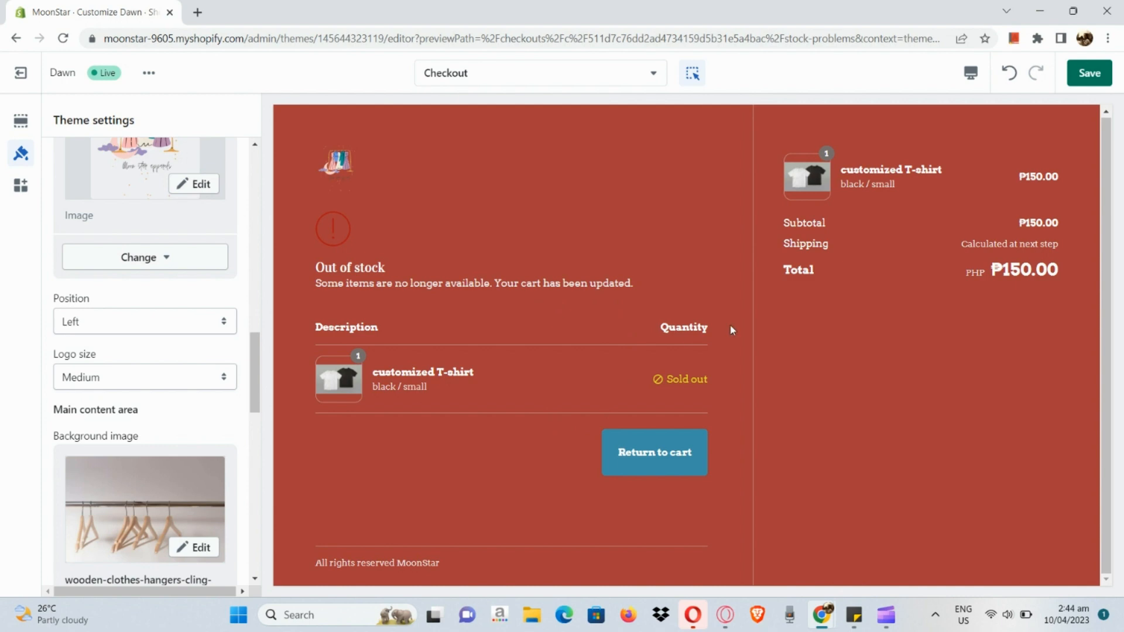
- View the main content area's background color options and close the color picker
{"action": "scroll", "coordinate": [185, 464], "scroll_direction": "down", "scroll_amount": 6}
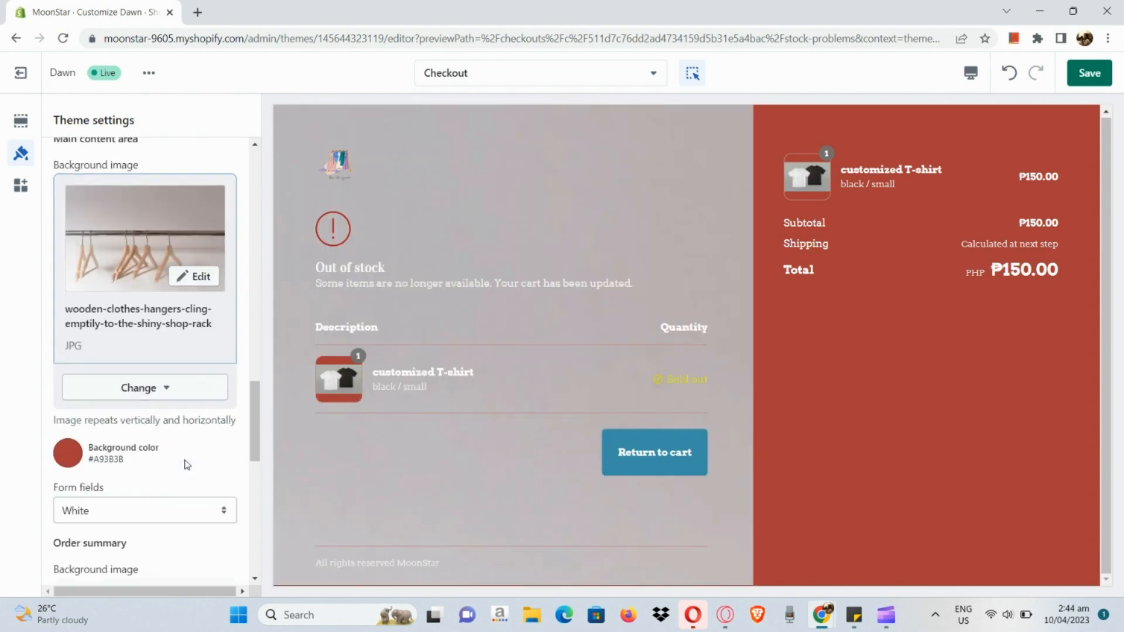
{"action": "scroll", "coordinate": [186, 464], "scroll_direction": "down", "scroll_amount": 1}
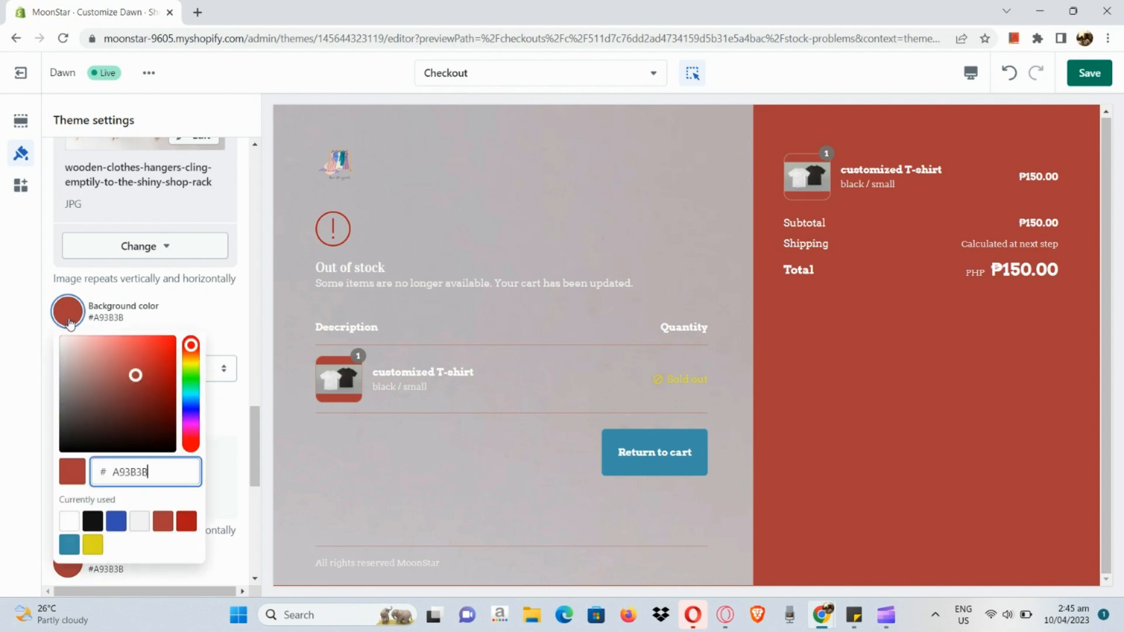
{"action": "left_click", "coordinate": [181, 318]}
{"action": "left_click", "coordinate": [180, 318]}
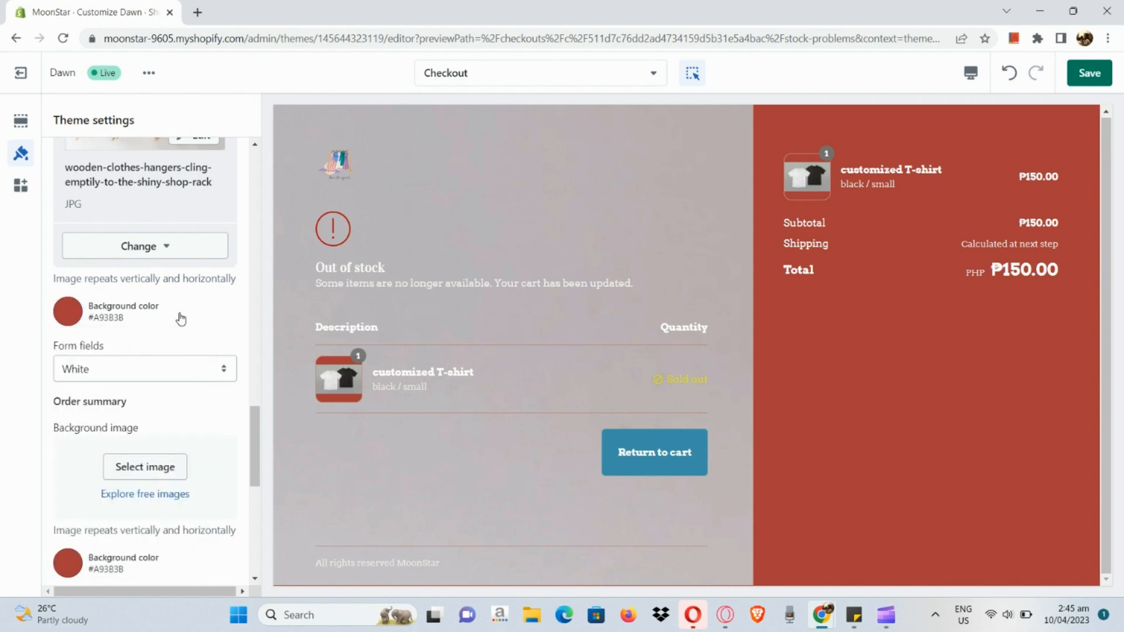
- View the Form fields options for the main content area and go to the Order summary settings
{"action": "left_click", "coordinate": [152, 369]}
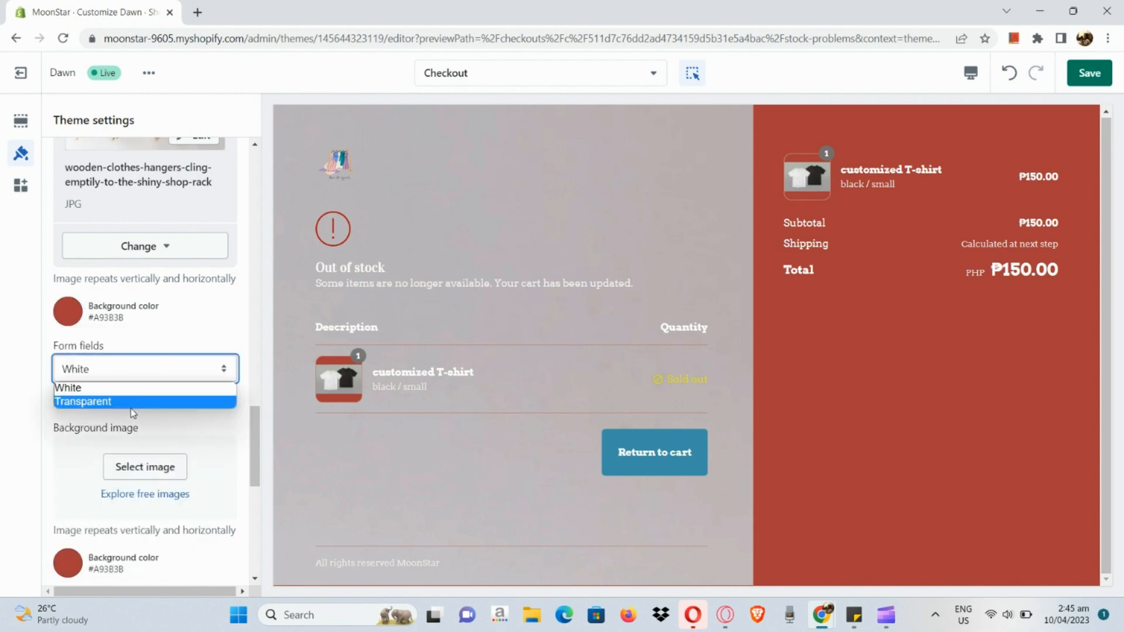
{"action": "left_click", "coordinate": [131, 414]}
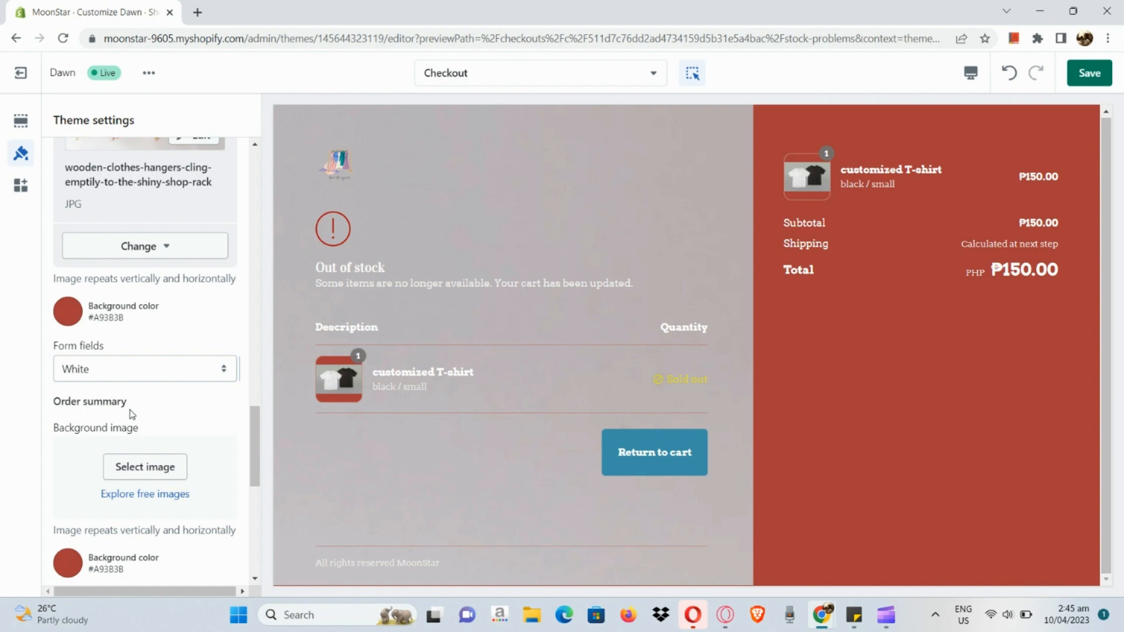
{"action": "scroll", "coordinate": [131, 414], "scroll_direction": "down", "scroll_amount": 1}
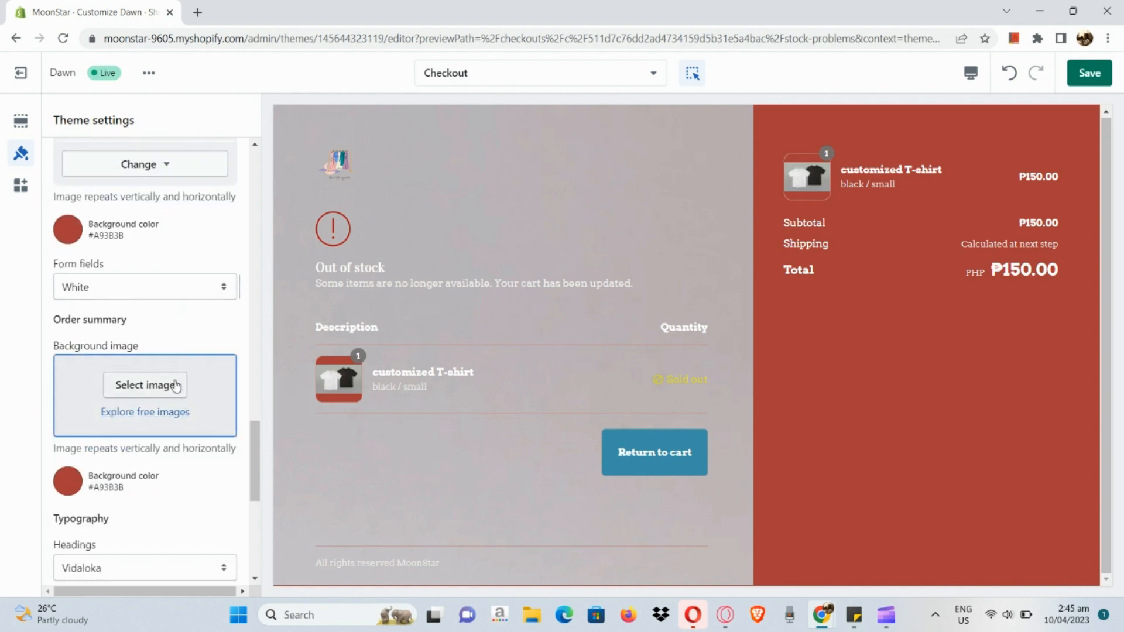
- Set the photo of empty wooden clothes hangers as the order summary's background image
{"action": "left_click", "coordinate": [134, 385]}
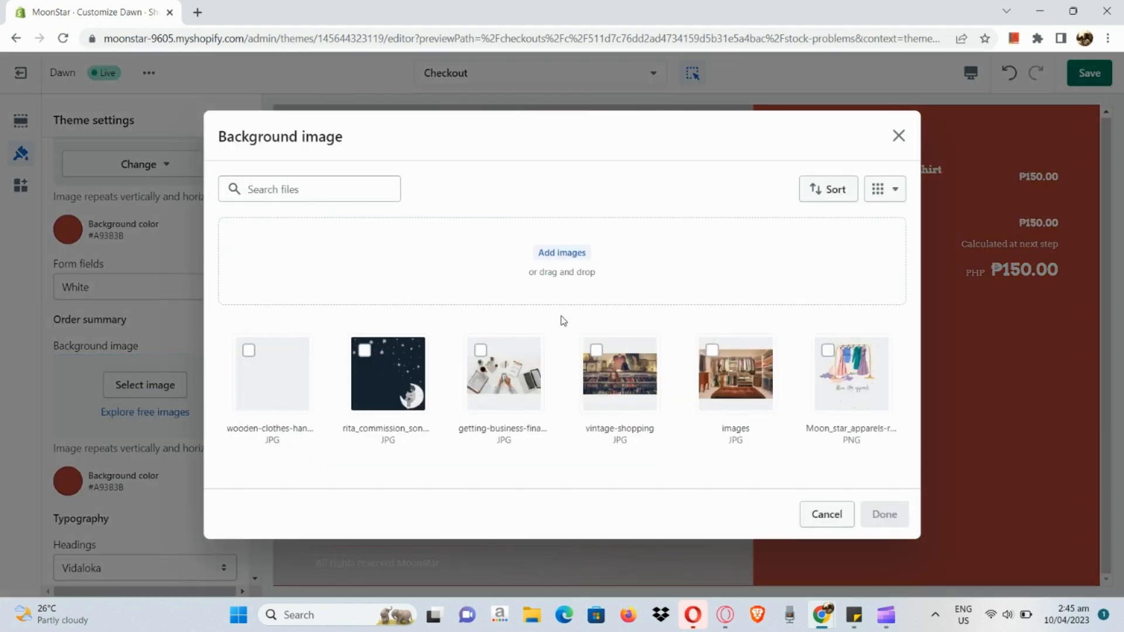
{"action": "left_click", "coordinate": [250, 351]}
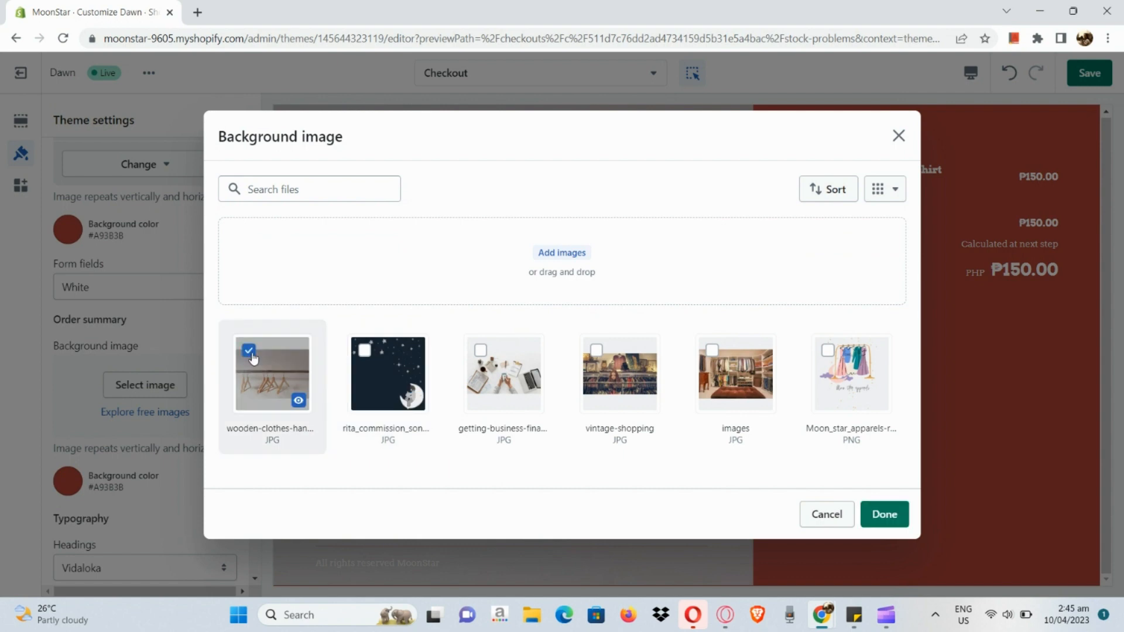
{"action": "left_click", "coordinate": [907, 516]}
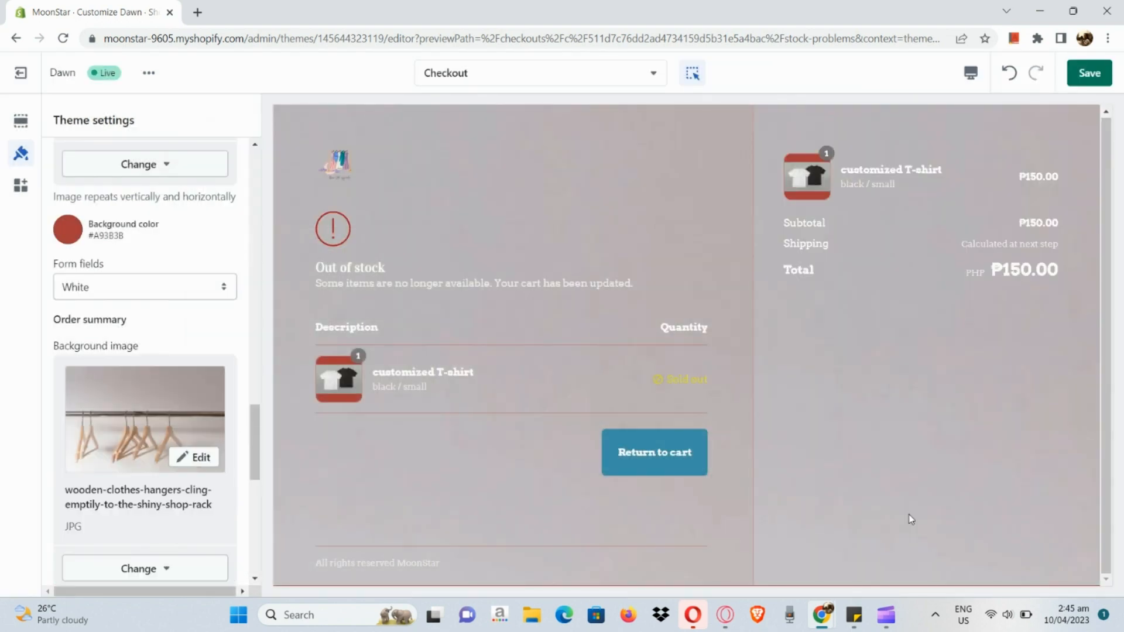
- Edit the order summary's background image, place its focal point on the lower part of the middle hangers and save the image
{"action": "left_click", "coordinate": [194, 454]}
{"action": "left_click", "coordinate": [566, 319]}
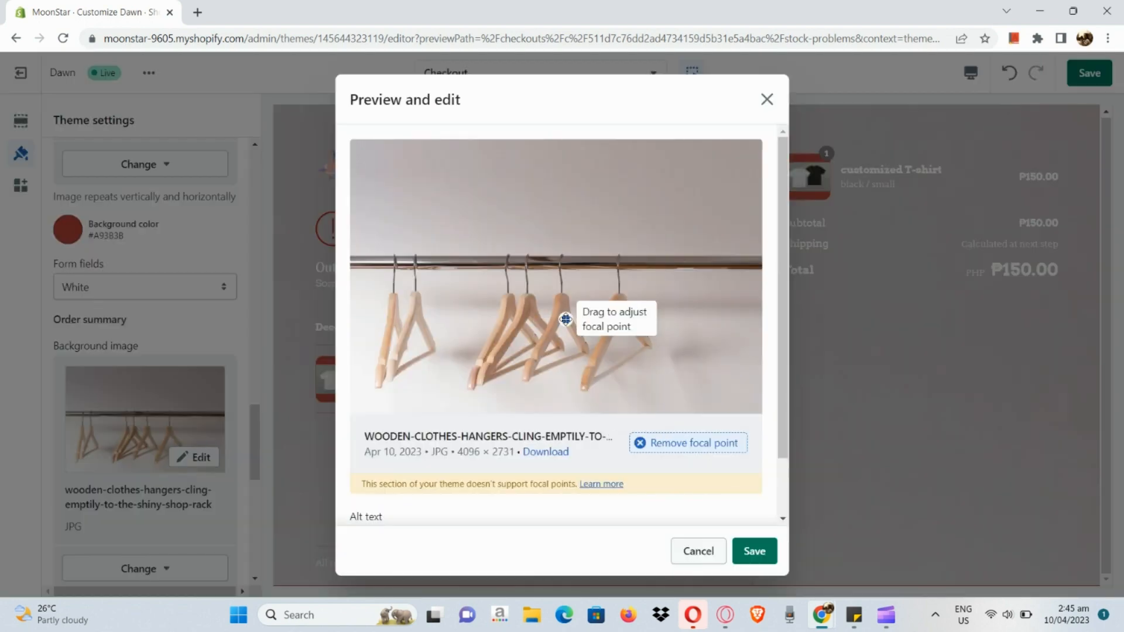
{"action": "left_click", "coordinate": [467, 253]}
{"action": "left_click", "coordinate": [550, 340]}
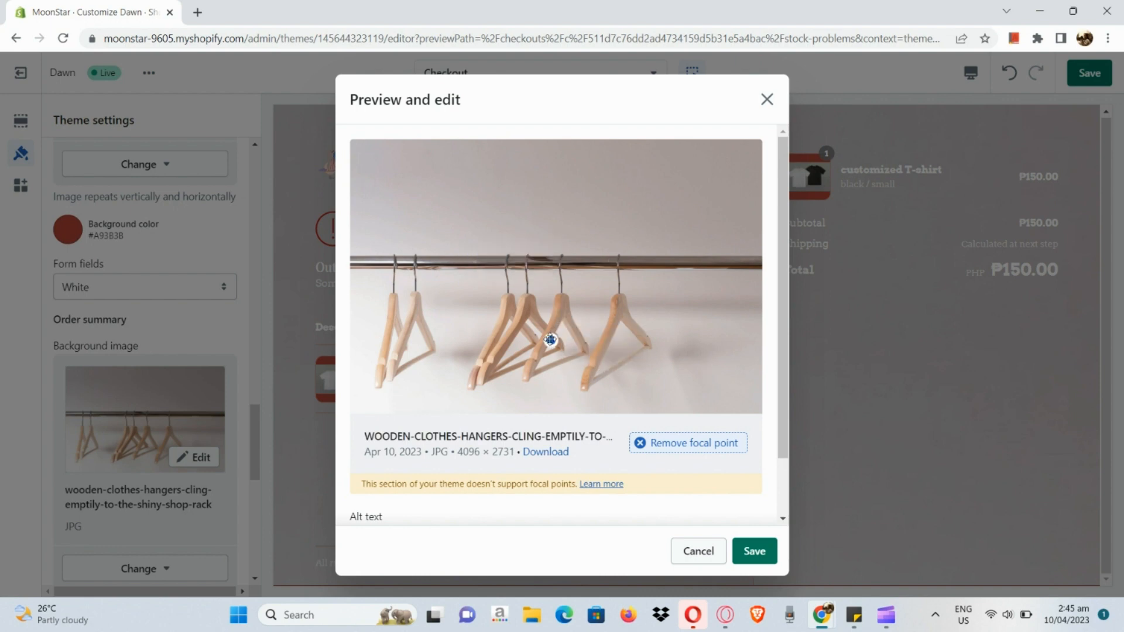
{"action": "left_click_drag", "start_coordinate": [551, 339], "coordinate": [538, 338]}
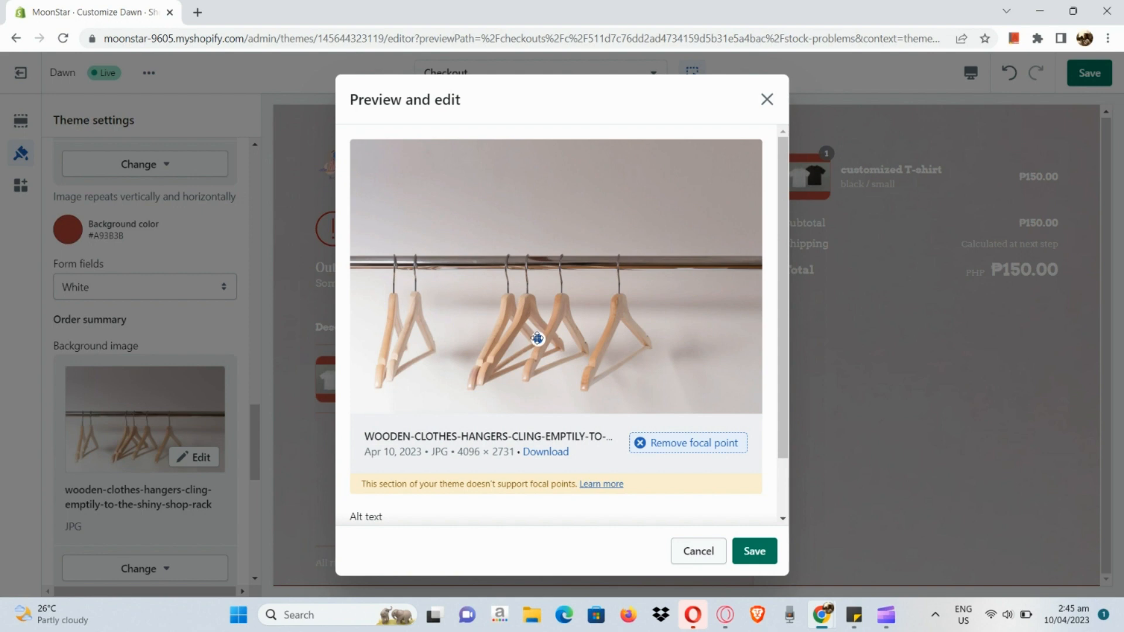
{"action": "left_click", "coordinate": [747, 559]}
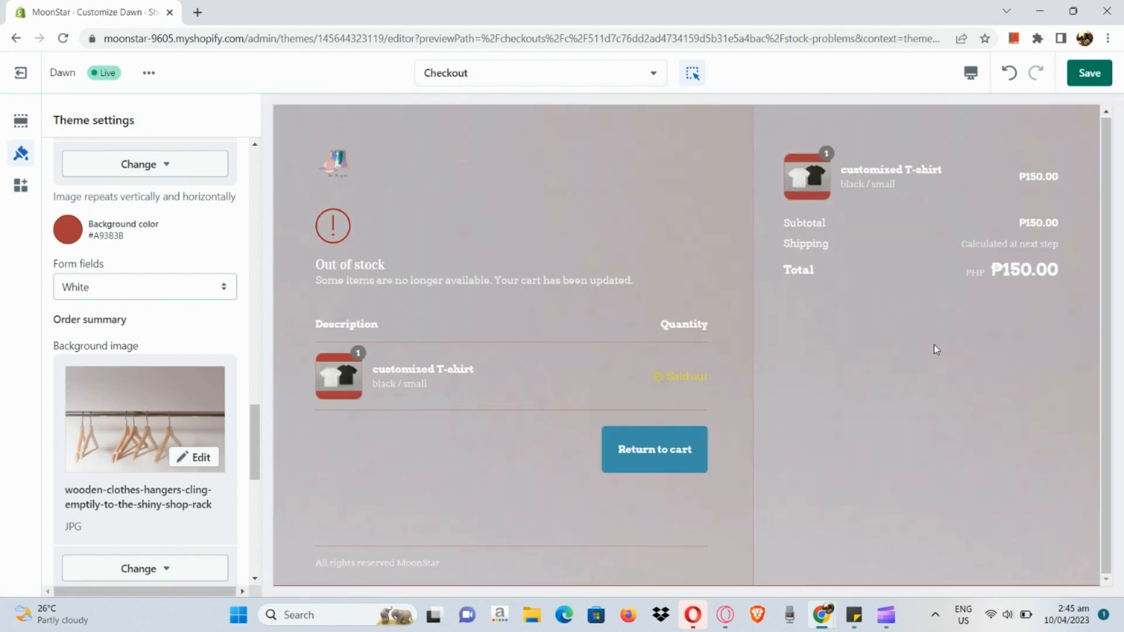
- Move the focal point of the order summary's background image to the upper part of the middle hangers and save the image
{"action": "left_click", "coordinate": [196, 458]}
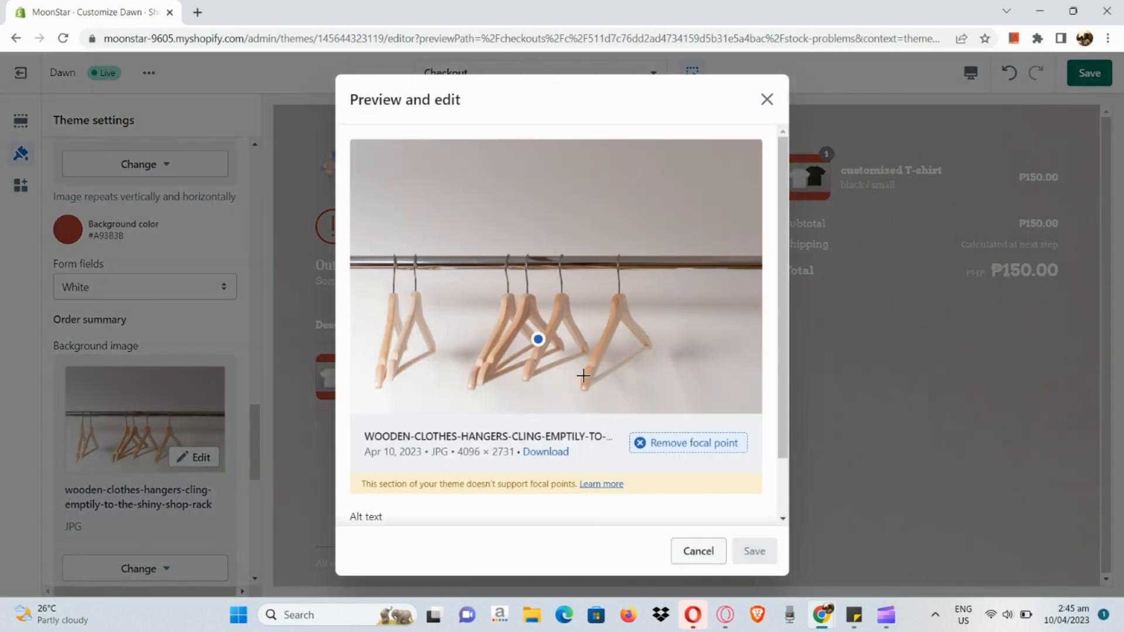
{"action": "scroll", "coordinate": [584, 375], "scroll_direction": "down", "scroll_amount": 2}
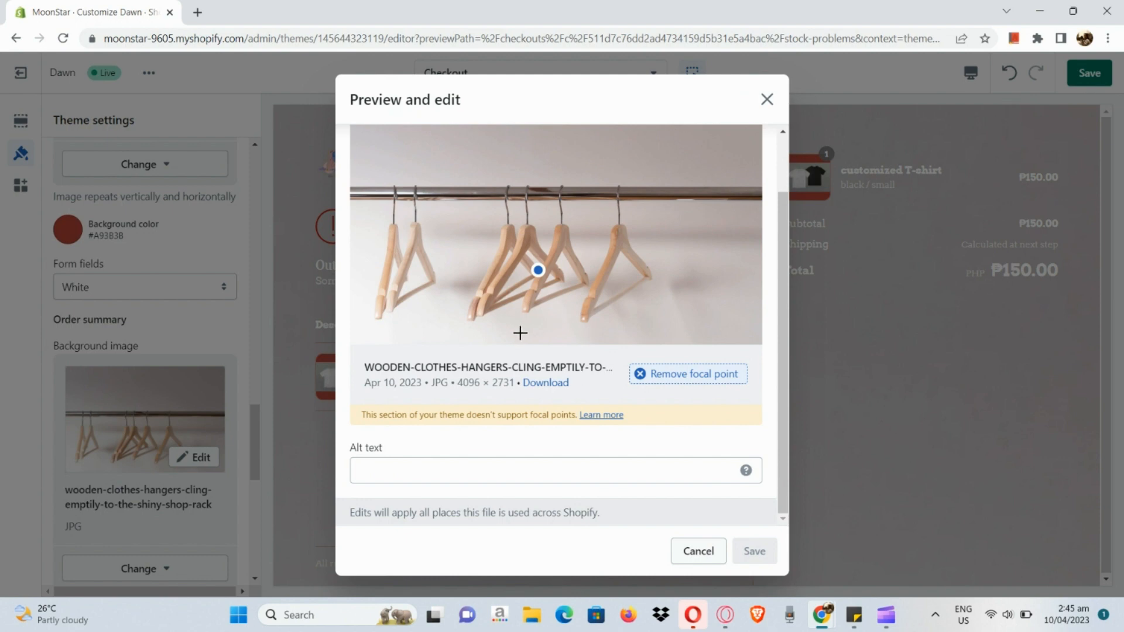
{"action": "left_click", "coordinate": [459, 309]}
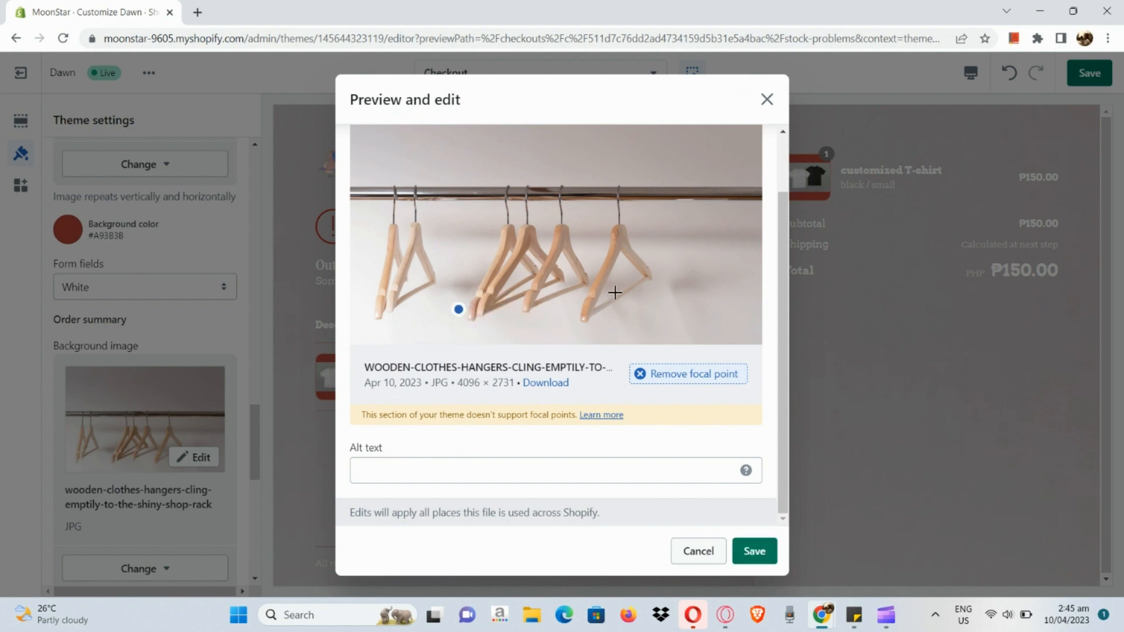
{"action": "left_click", "coordinate": [531, 231]}
{"action": "left_click", "coordinate": [763, 550]}
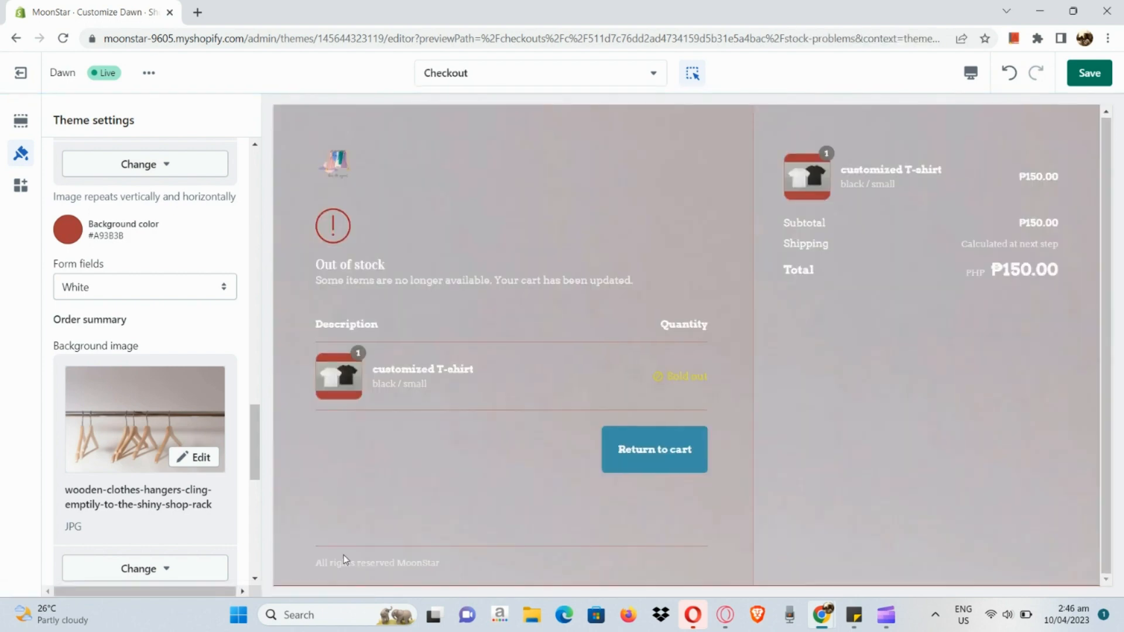
- Set the checkout typography to Glegoo for headings and Playfair Display for body text
{"action": "scroll", "coordinate": [87, 406], "scroll_direction": "down", "scroll_amount": 8}
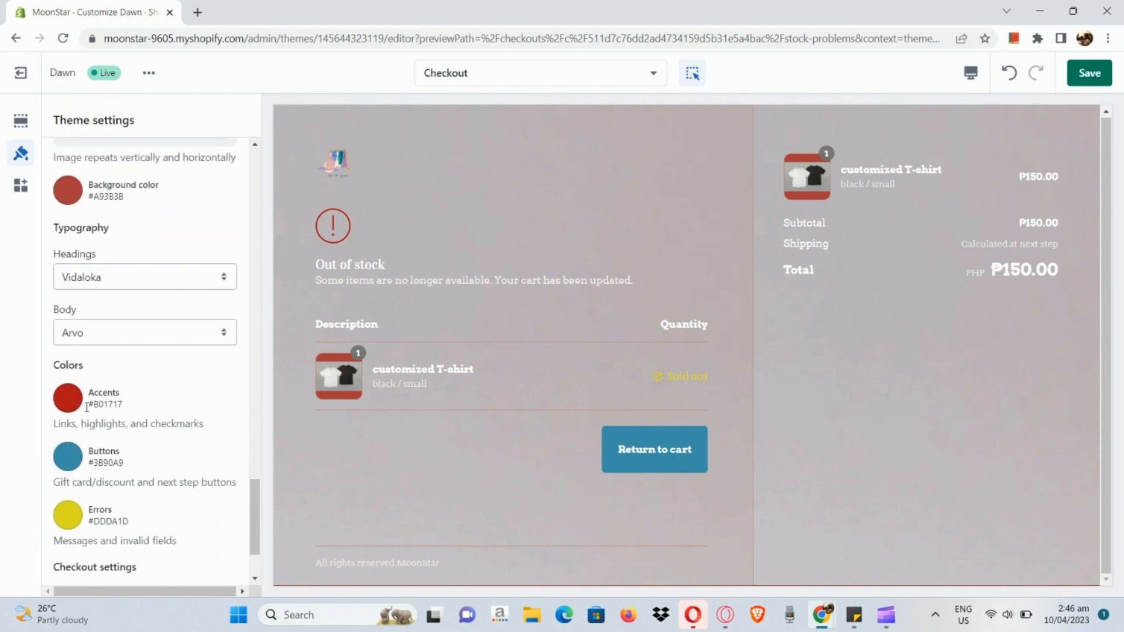
{"action": "left_click", "coordinate": [101, 275]}
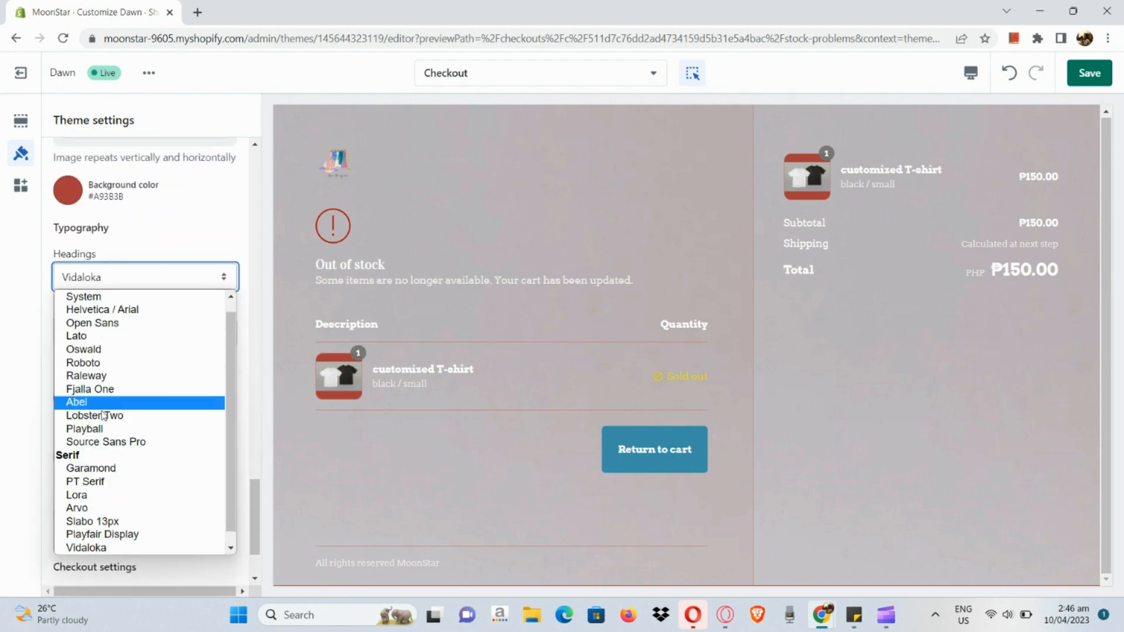
{"action": "scroll", "coordinate": [101, 431], "scroll_direction": "down", "scroll_amount": 1}
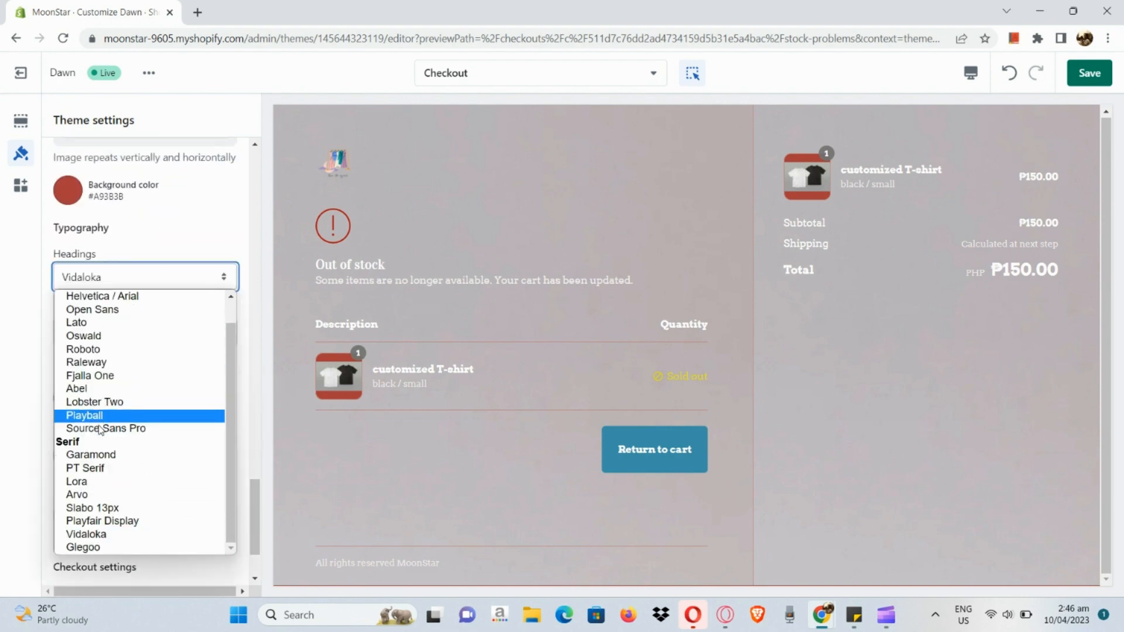
{"action": "left_click", "coordinate": [108, 548]}
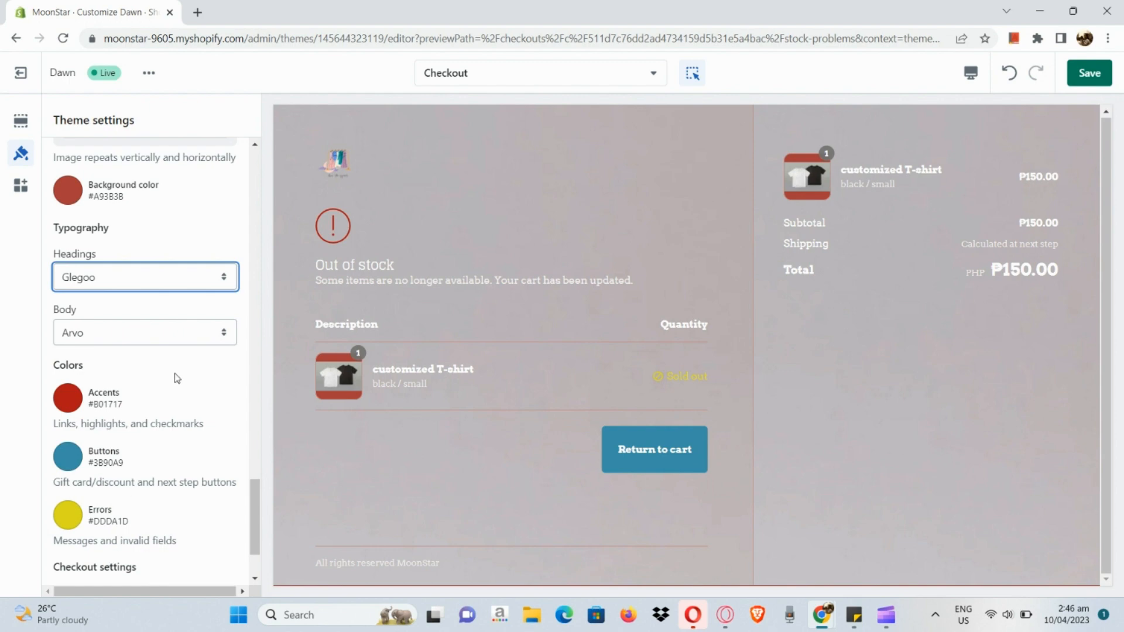
{"action": "left_click", "coordinate": [182, 340]}
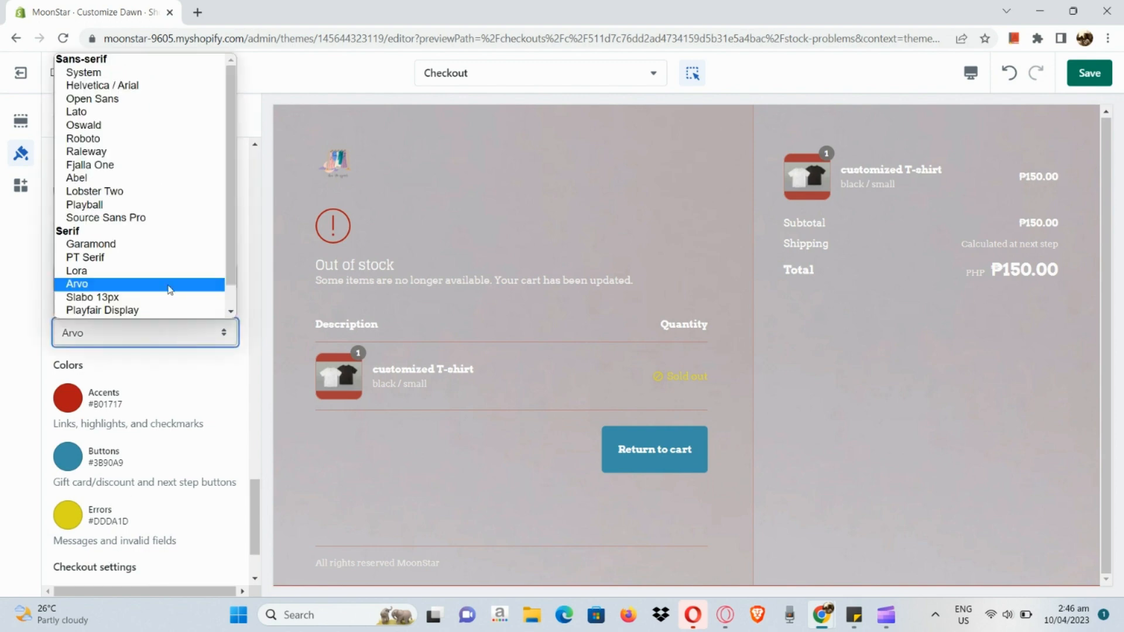
{"action": "scroll", "coordinate": [169, 289], "scroll_direction": "down", "scroll_amount": 1}
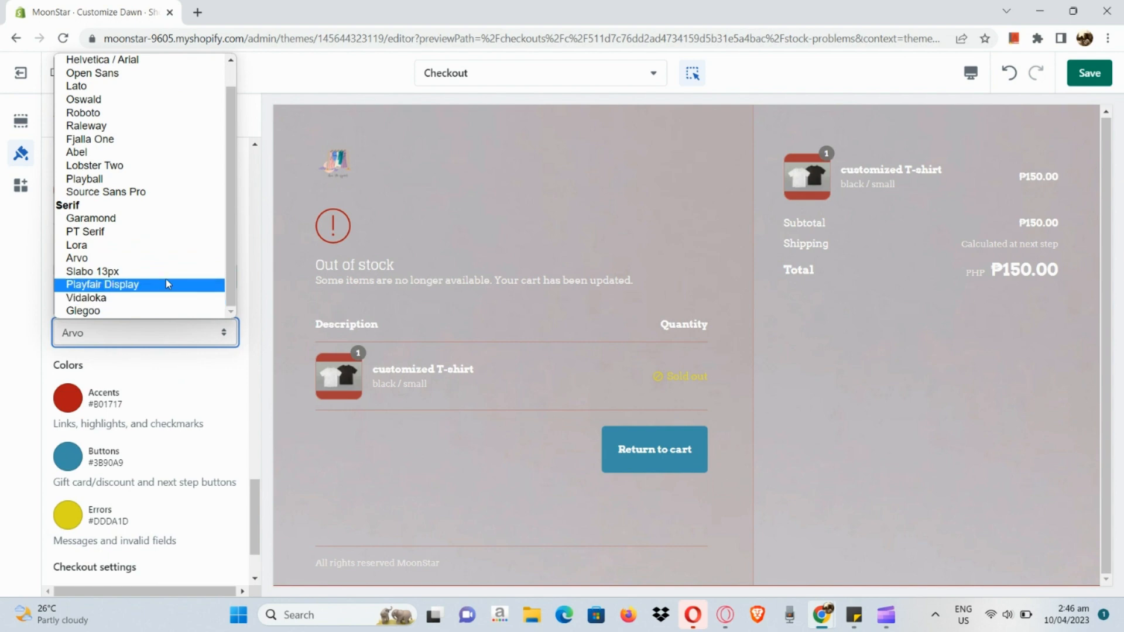
{"action": "left_click", "coordinate": [166, 285]}
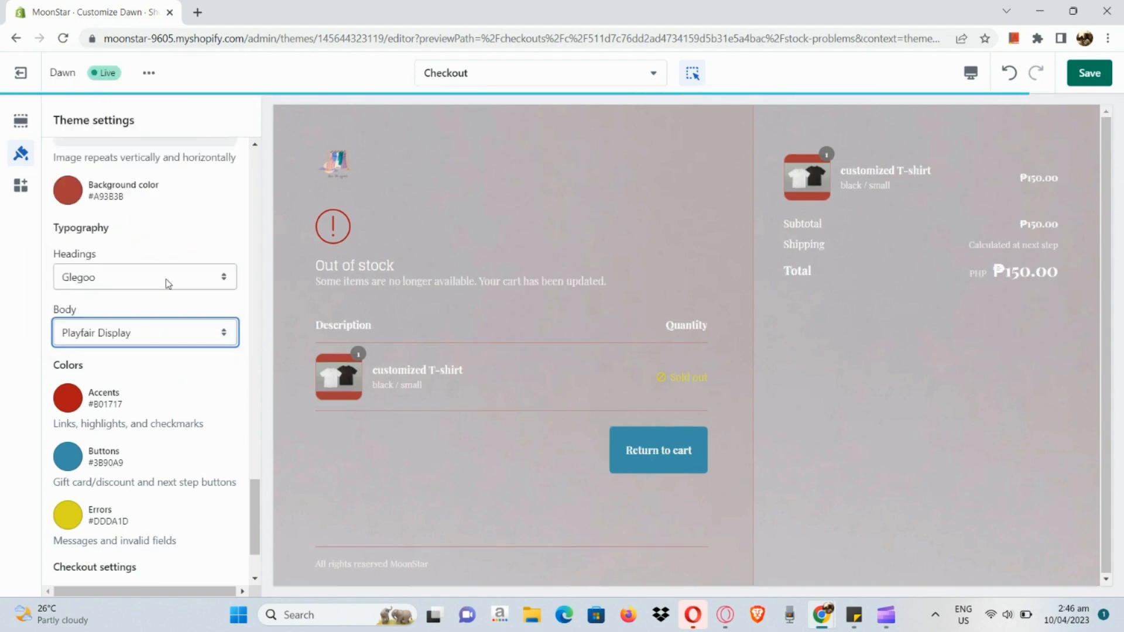
- Try yellow #DDDA1D as the checkout's accent color and return it to red #B01717
{"action": "scroll", "coordinate": [89, 414], "scroll_direction": "down", "scroll_amount": 1}
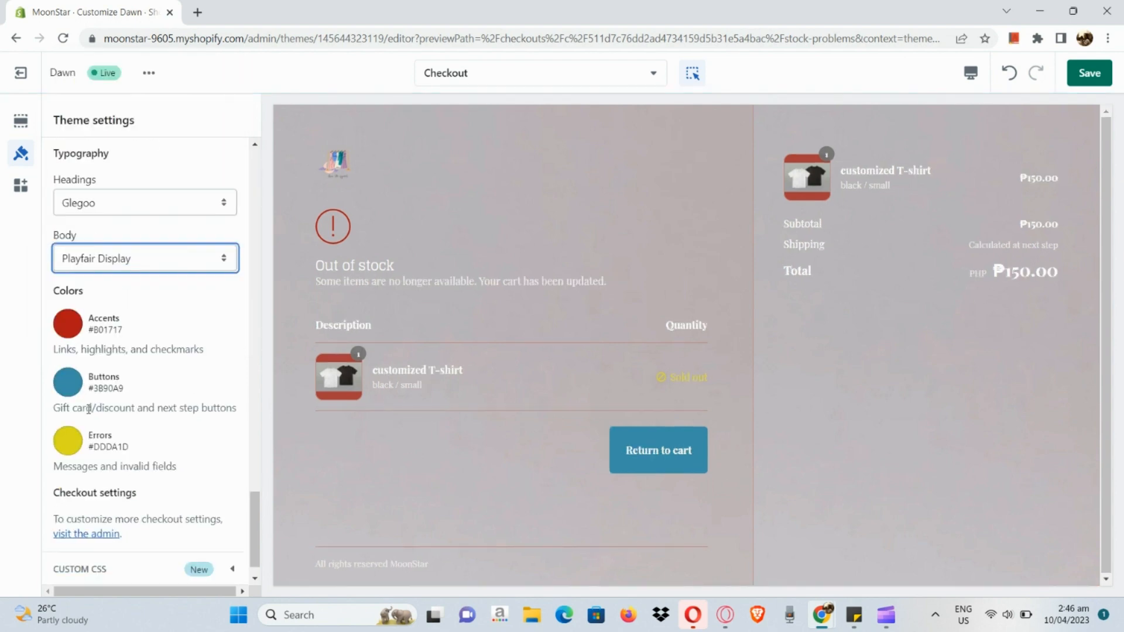
{"action": "left_click", "coordinate": [68, 332]}
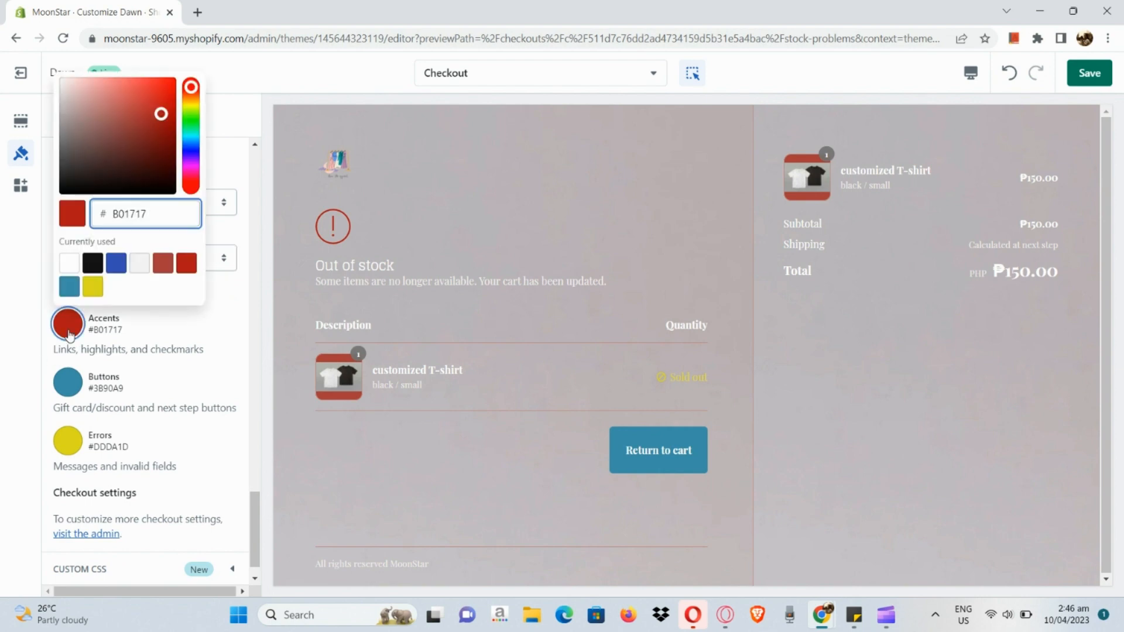
{"action": "left_click", "coordinate": [96, 287]}
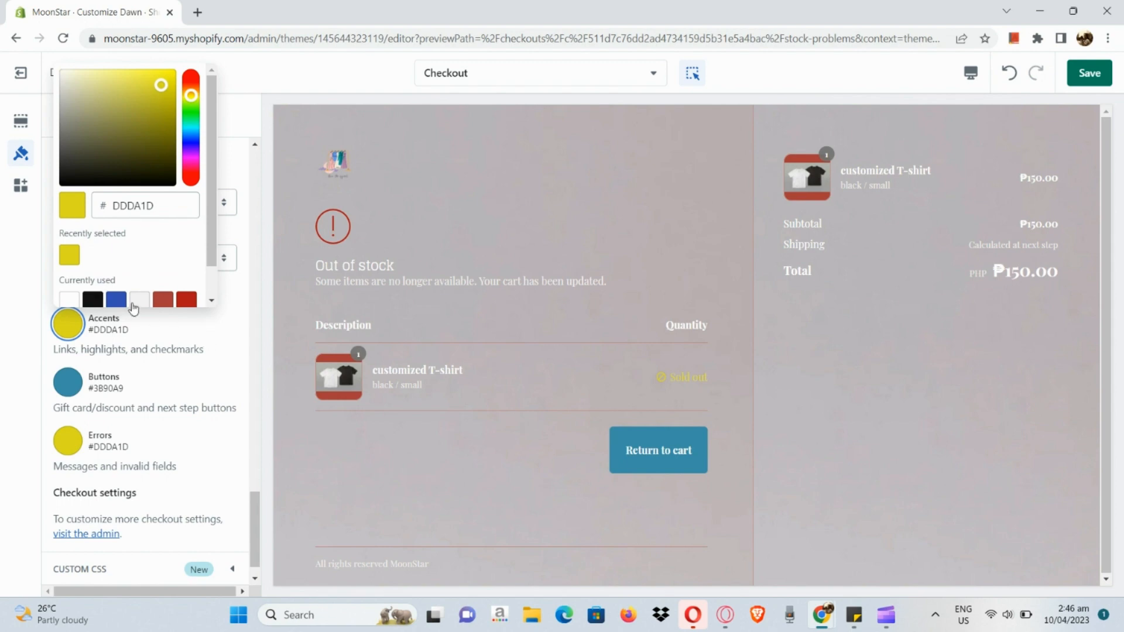
{"action": "left_click", "coordinate": [189, 301]}
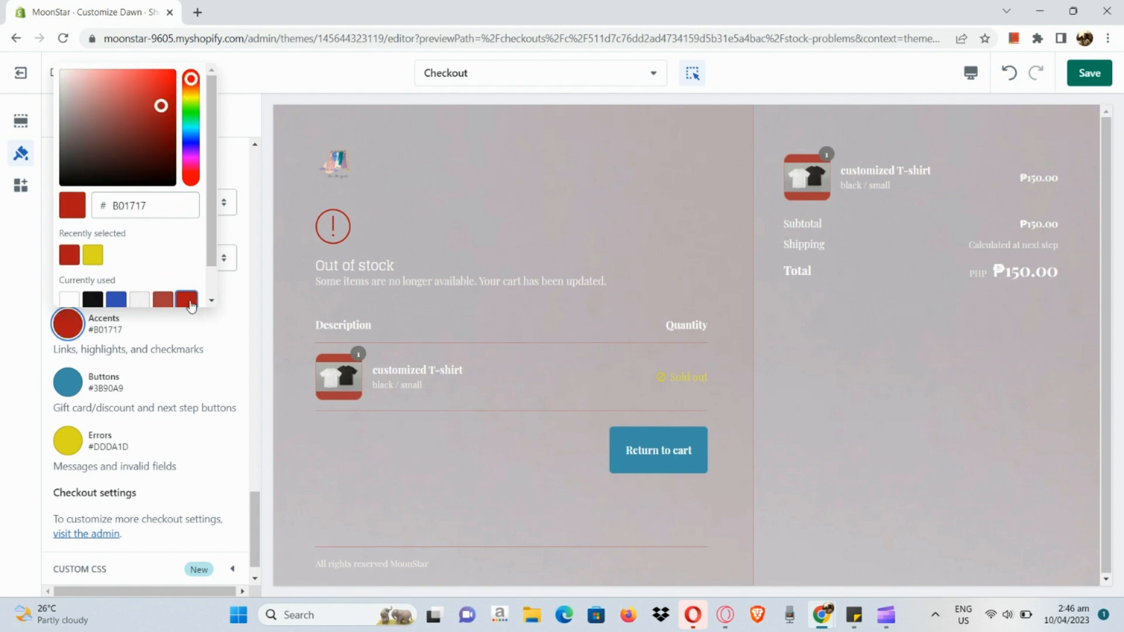
- Set the checkout's button color to black #121212 and its error color to blue #334FB4
{"action": "left_click", "coordinate": [66, 385]}
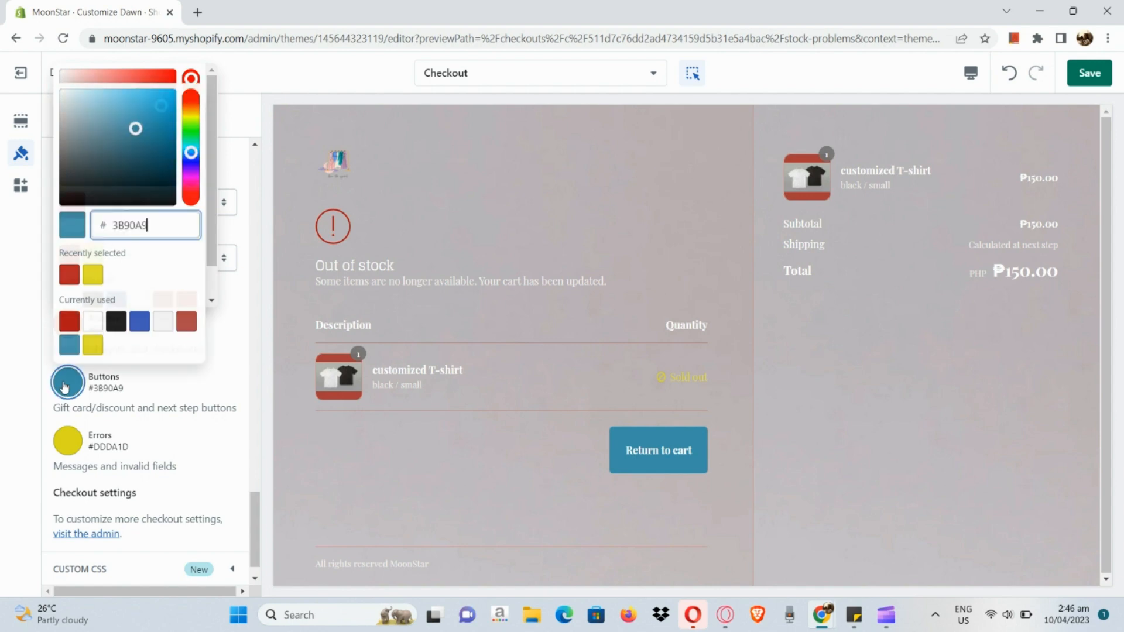
{"action": "left_click", "coordinate": [116, 321]}
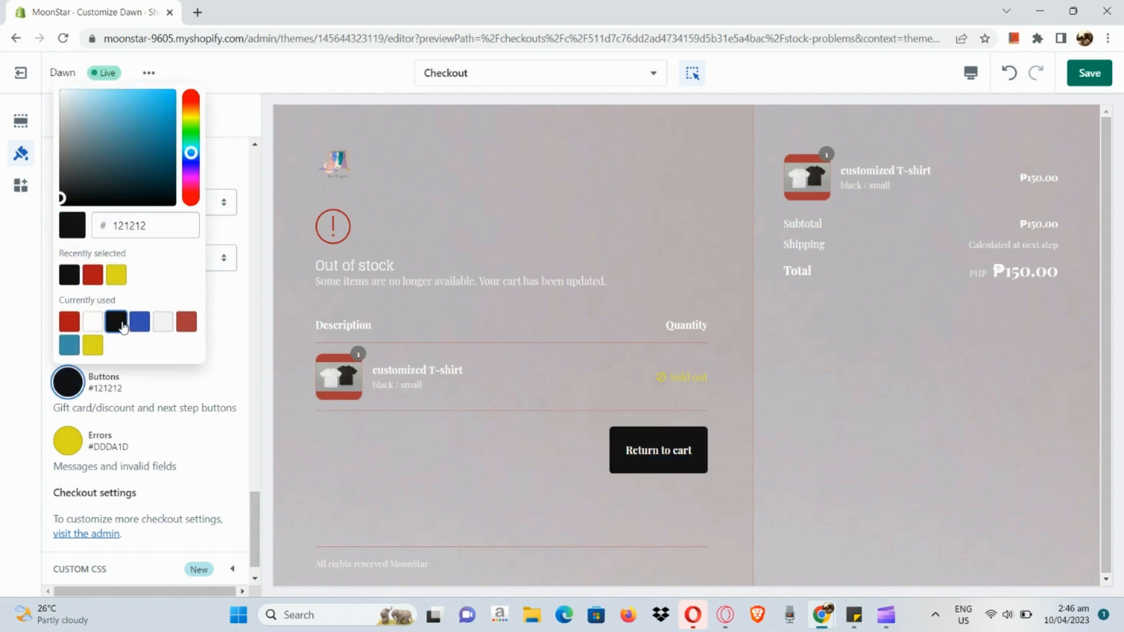
{"action": "scroll", "coordinate": [81, 432], "scroll_direction": "down", "scroll_amount": 1}
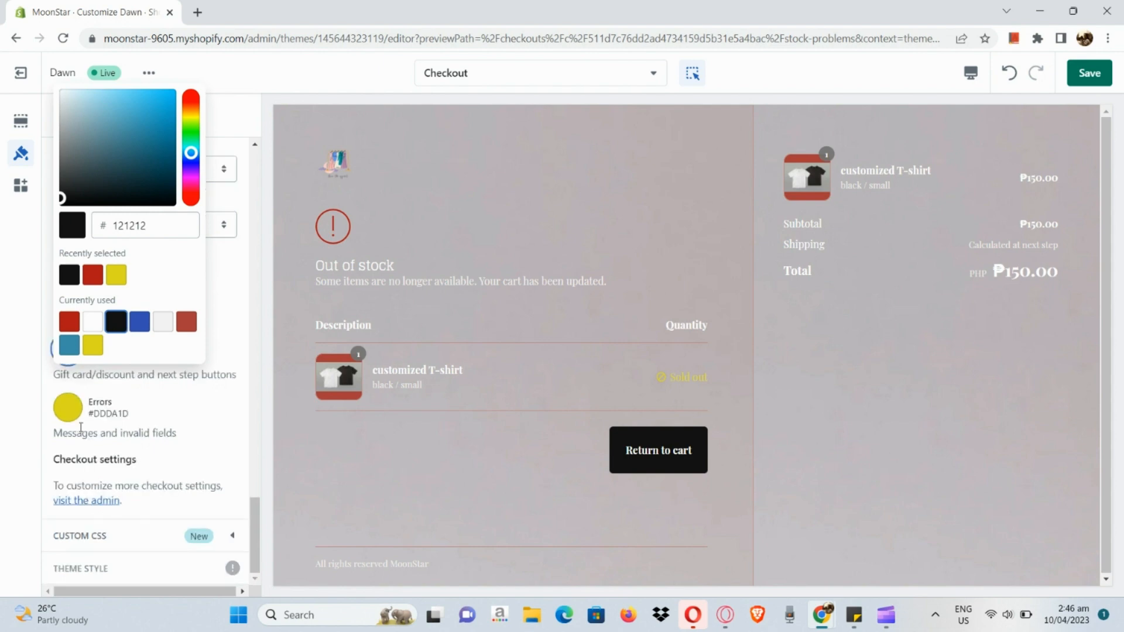
{"action": "left_click", "coordinate": [68, 400]}
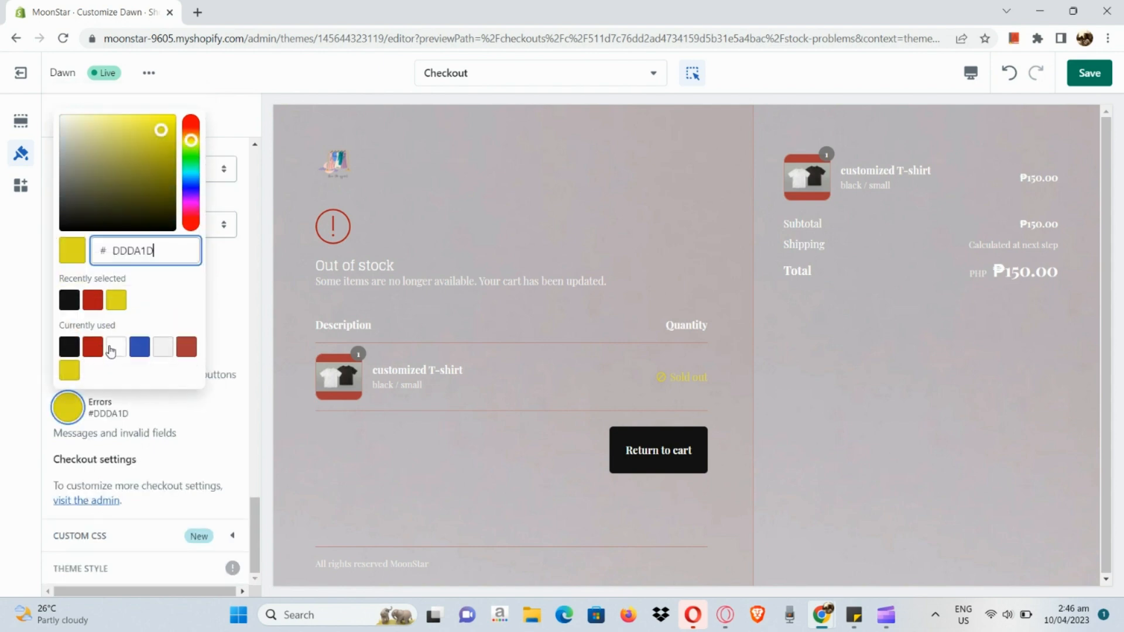
{"action": "left_click", "coordinate": [140, 348]}
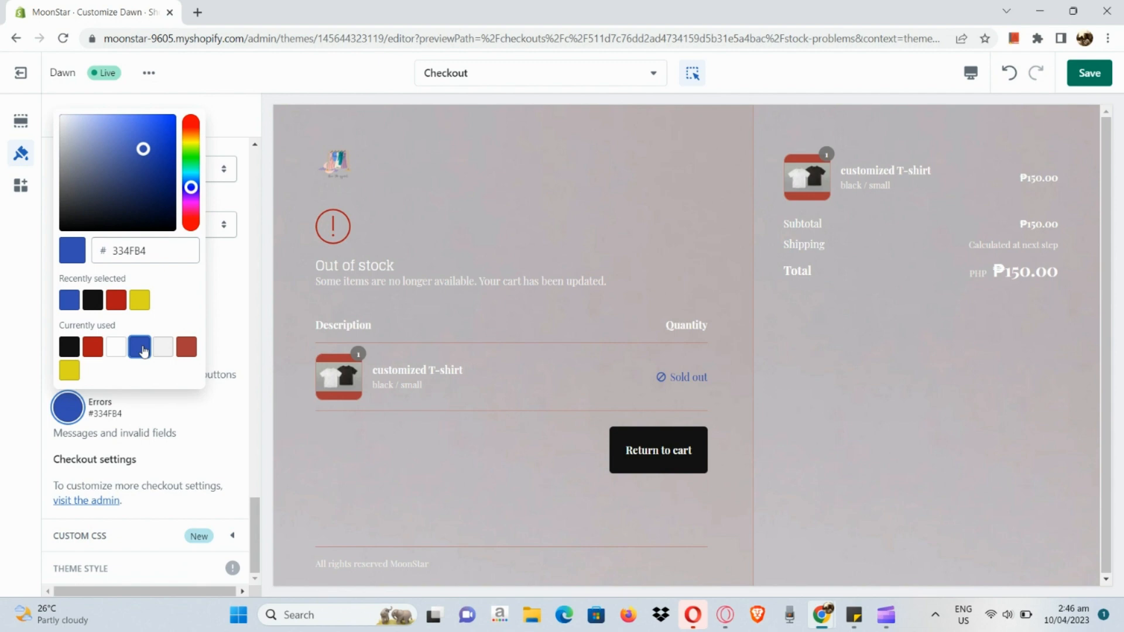
{"action": "left_click", "coordinate": [192, 429]}
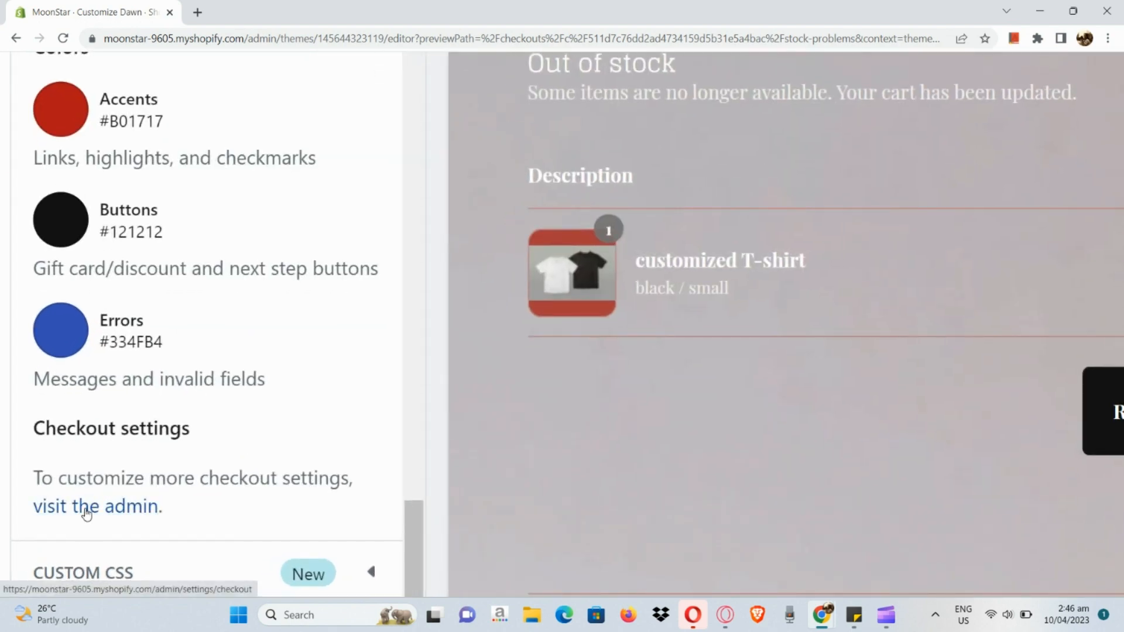
- Open the admin's checkout settings from the link below the colors in a new browser tab and switch to it
{"action": "right_click", "coordinate": [87, 514]}
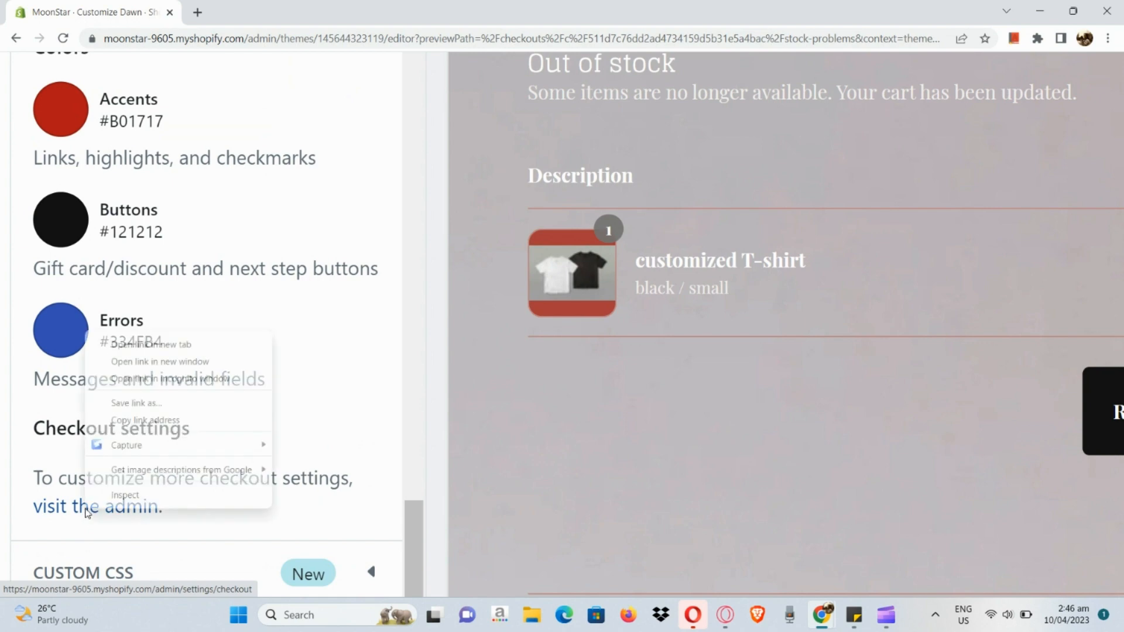
{"action": "left_click", "coordinate": [168, 351]}
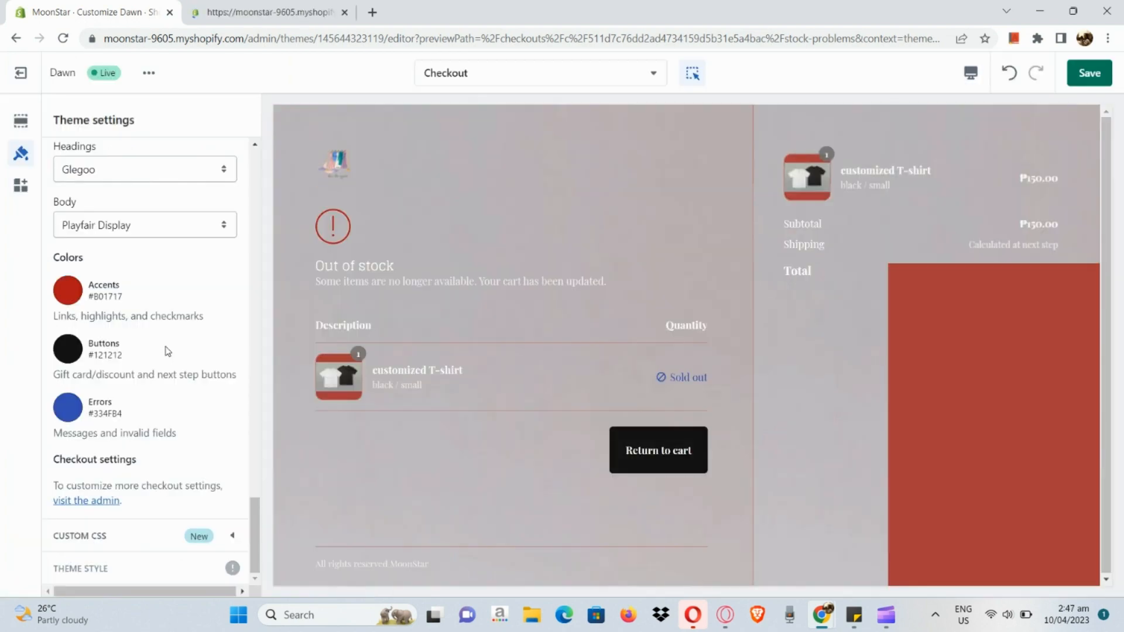
{"action": "left_click", "coordinate": [277, 6]}
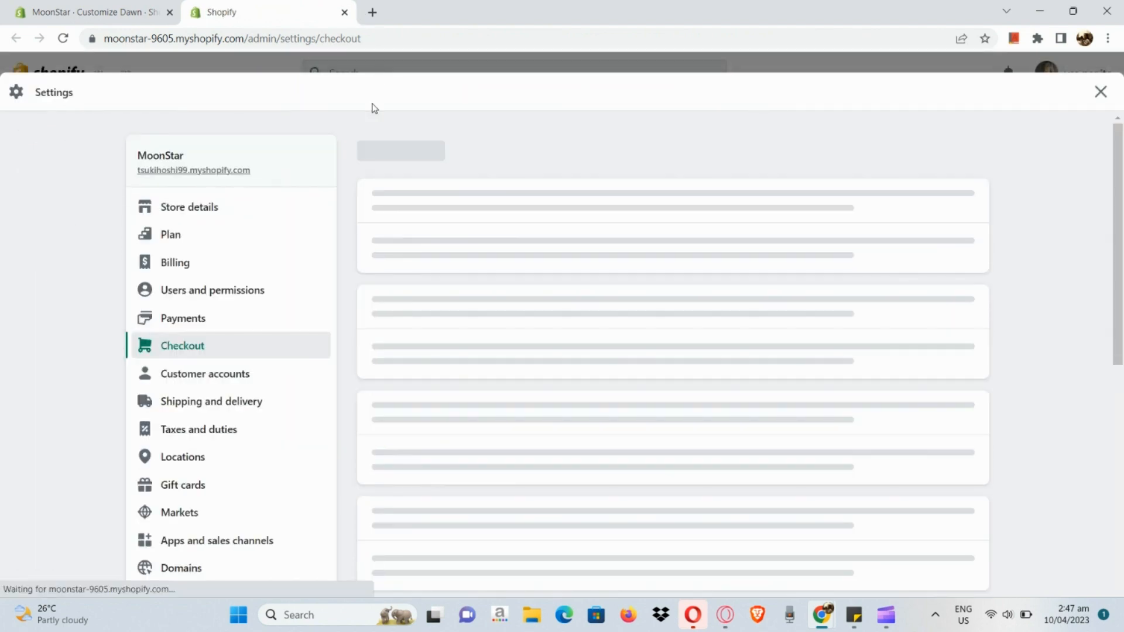
- Examine the Customer contact method options in the checkout settings, including the Shop App link and the customer login requirement
{"action": "scroll", "coordinate": [476, 244], "scroll_direction": "down", "scroll_amount": 1}
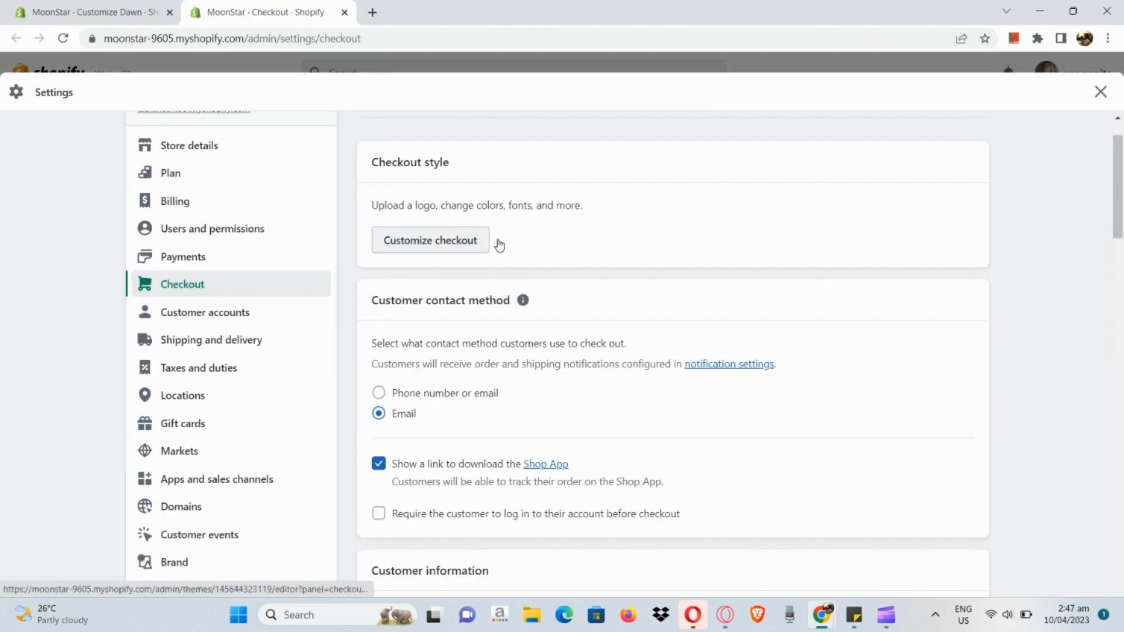
{"action": "scroll", "coordinate": [543, 219], "scroll_direction": "down", "scroll_amount": 2}
{"action": "scroll", "coordinate": [543, 219], "scroll_direction": "up", "scroll_amount": 3}
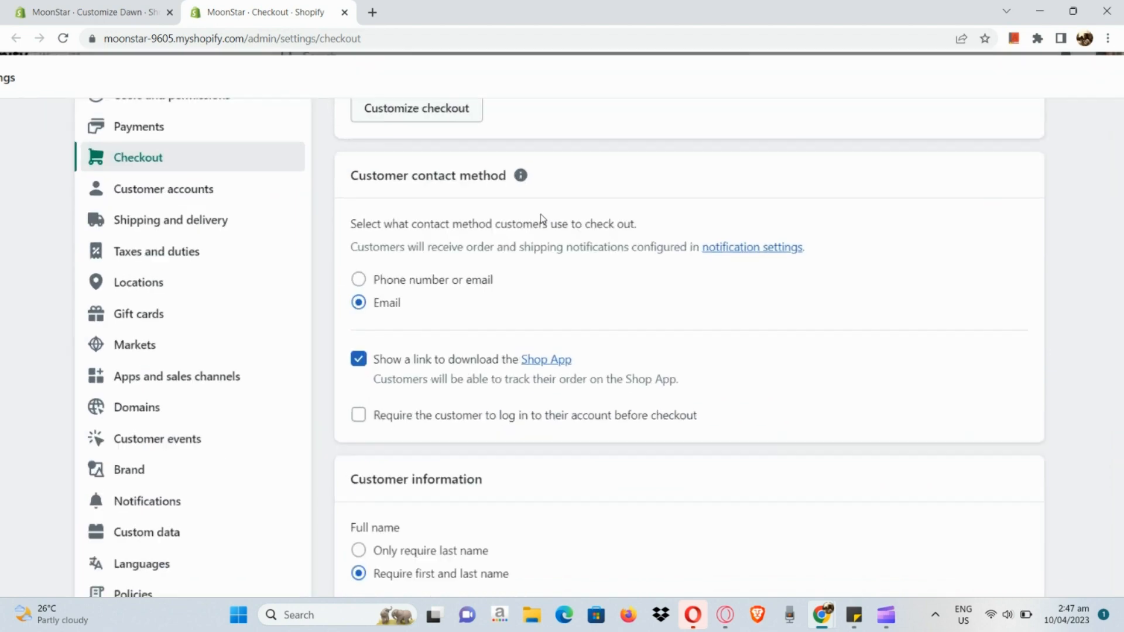
{"action": "scroll", "coordinate": [543, 219], "scroll_direction": "right", "scroll_amount": 1}
{"action": "scroll", "coordinate": [539, 216], "scroll_direction": "right", "scroll_amount": 1}
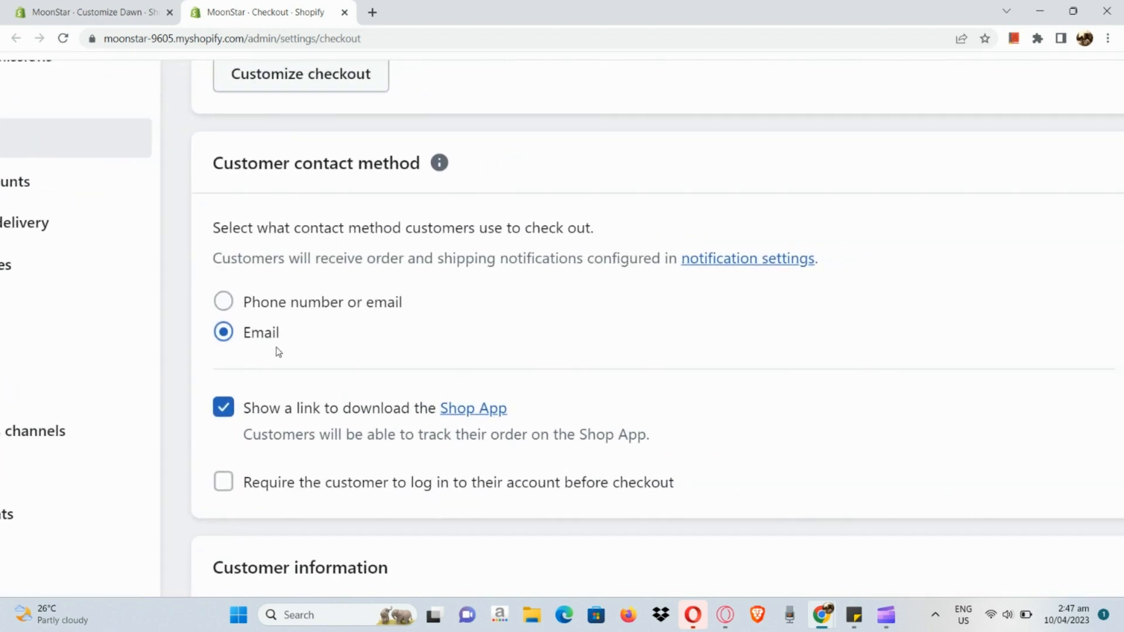
{"action": "scroll", "coordinate": [278, 351], "scroll_direction": "down", "scroll_amount": 2}
{"action": "scroll", "coordinate": [277, 348], "scroll_direction": "right", "scroll_amount": 2}
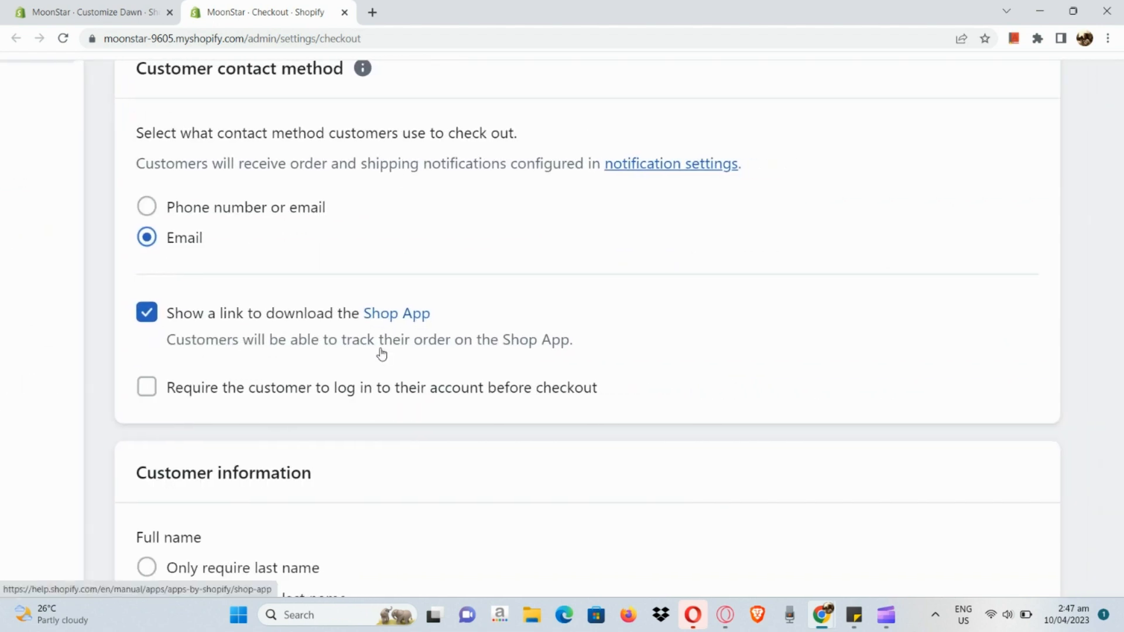
- Review the Customer information options and enable showing tipping at checkout
{"action": "scroll", "coordinate": [387, 384], "scroll_direction": "down", "scroll_amount": 1}
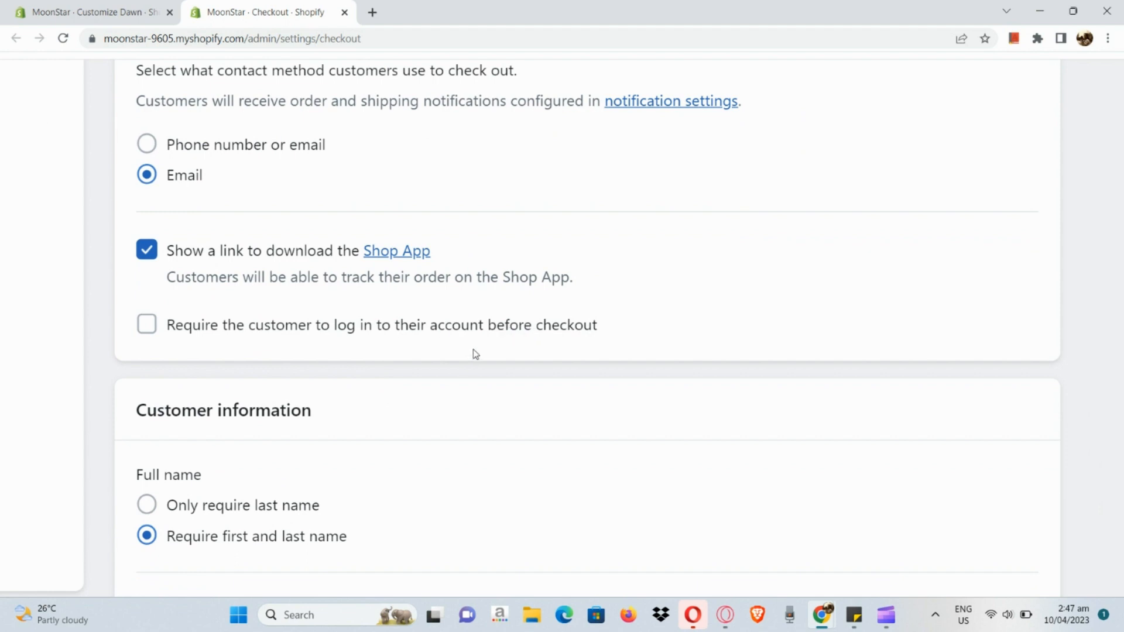
{"action": "scroll", "coordinate": [396, 362], "scroll_direction": "down", "scroll_amount": 3}
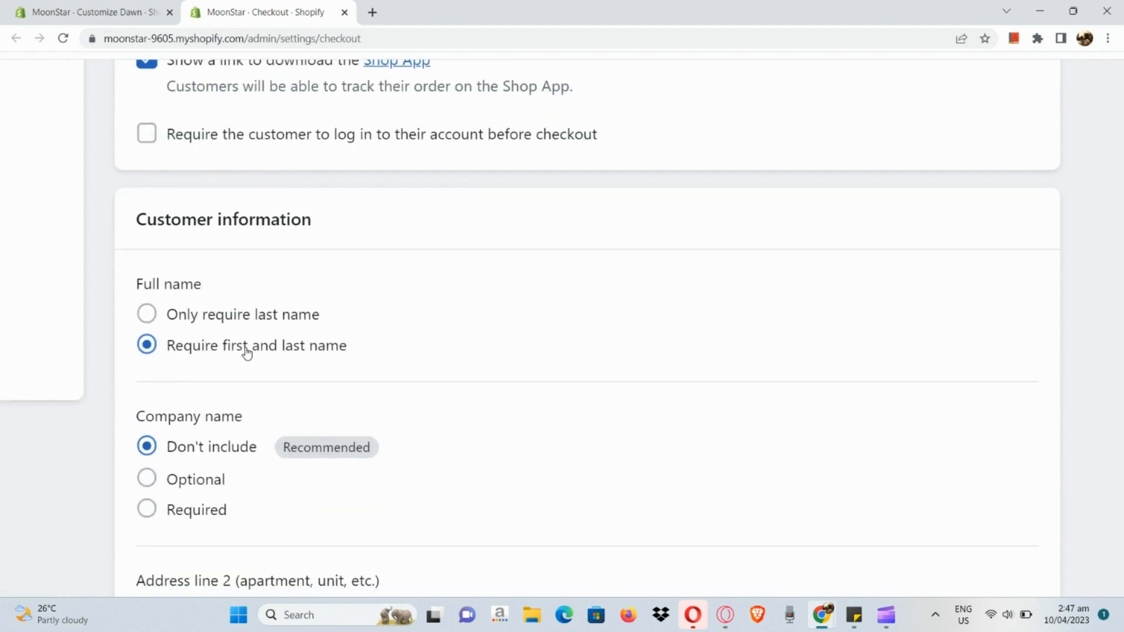
{"action": "scroll", "coordinate": [296, 352], "scroll_direction": "down", "scroll_amount": 3}
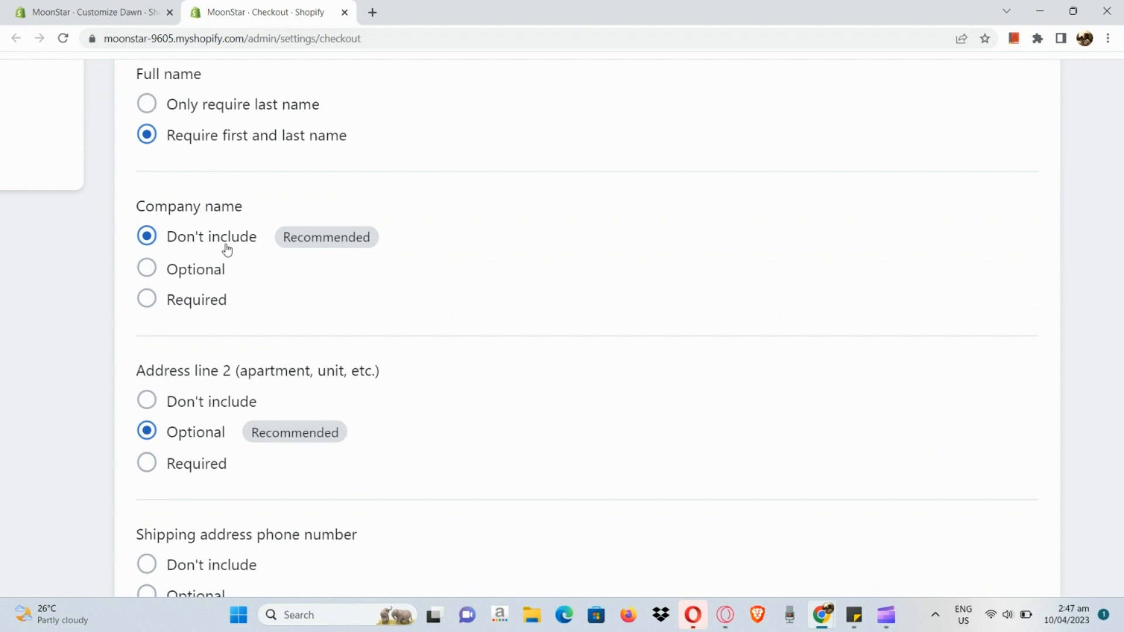
{"action": "scroll", "coordinate": [222, 295], "scroll_direction": "down", "scroll_amount": 1}
{"action": "scroll", "coordinate": [223, 291], "scroll_direction": "down", "scroll_amount": 3}
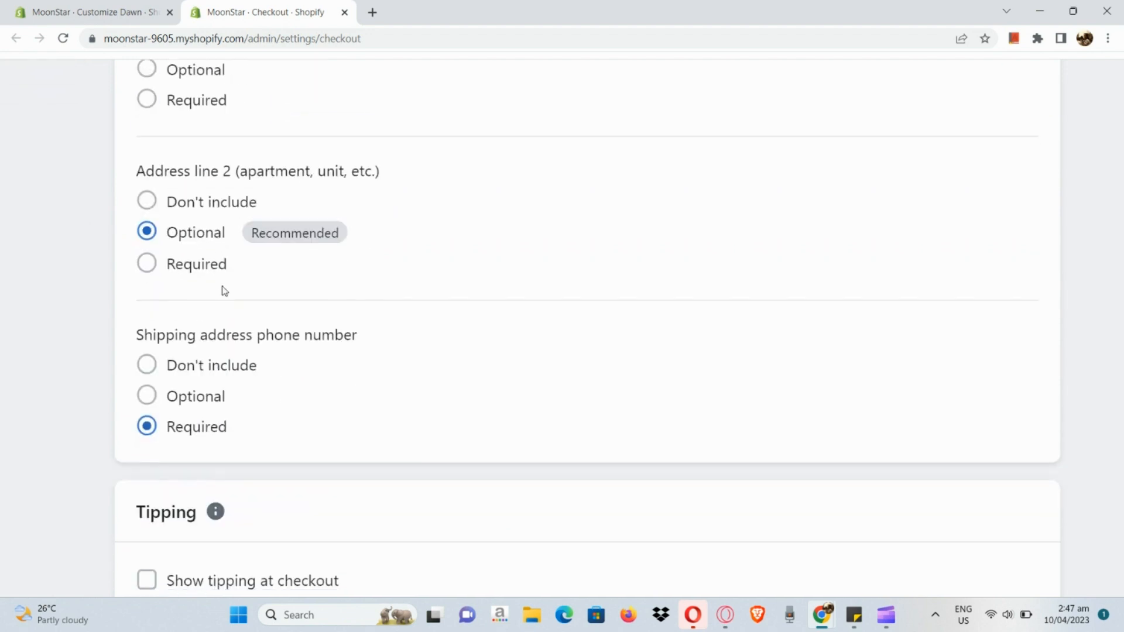
{"action": "scroll", "coordinate": [224, 291], "scroll_direction": "down", "scroll_amount": 4}
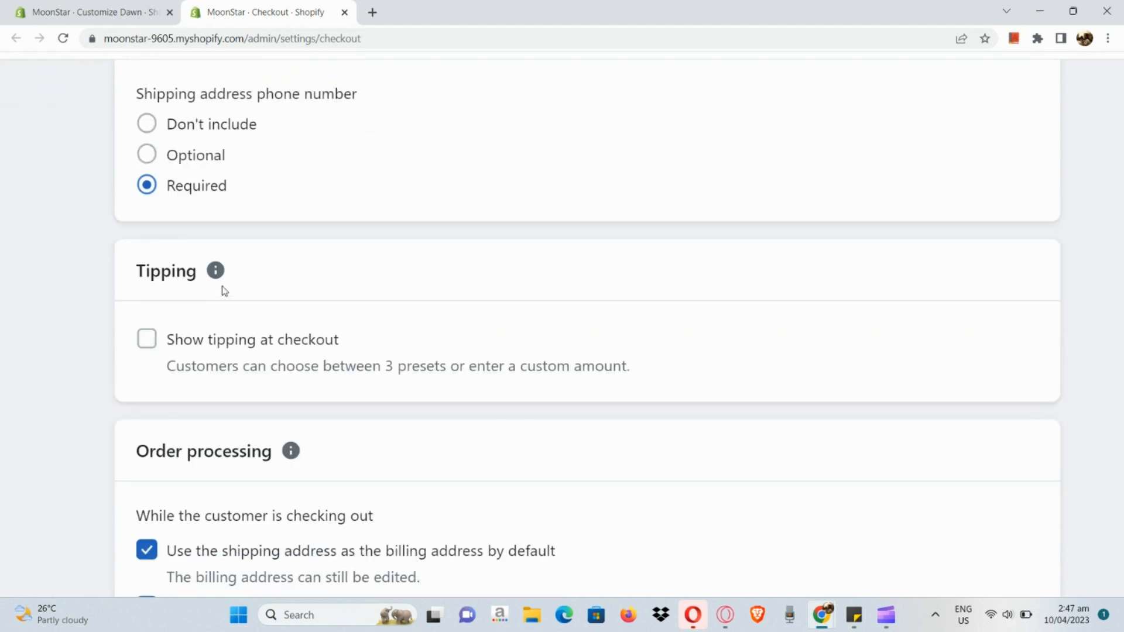
{"action": "left_click", "coordinate": [154, 352]}
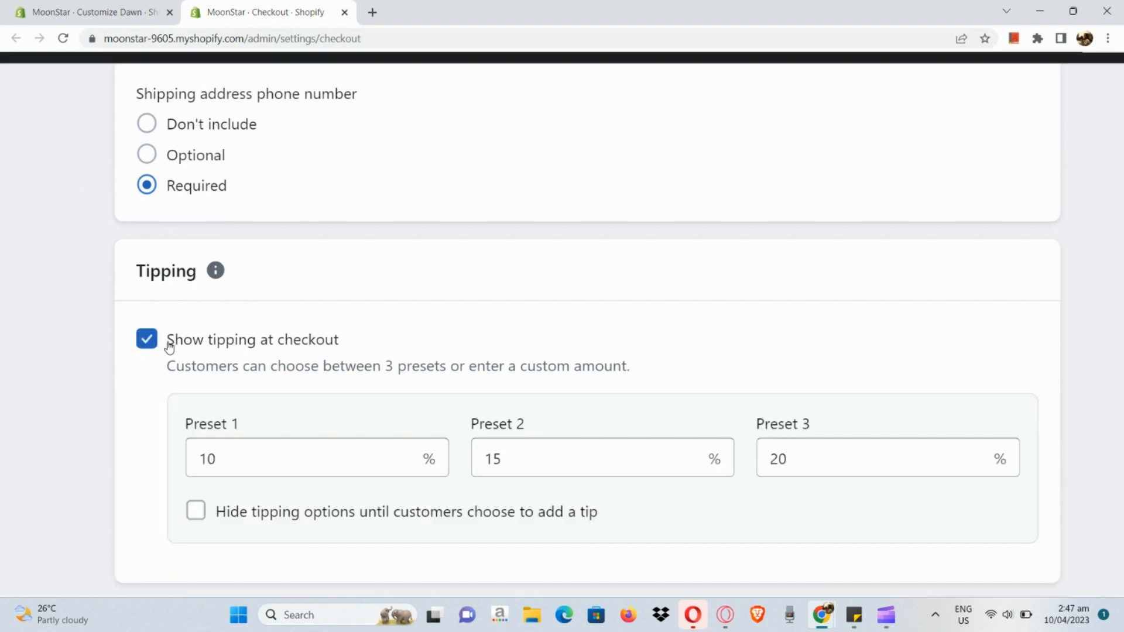
- Examine the Order processing and Marketing options sections of the checkout settings
{"action": "scroll", "coordinate": [266, 371], "scroll_direction": "down", "scroll_amount": 4}
{"action": "scroll", "coordinate": [266, 374], "scroll_direction": "down", "scroll_amount": 3}
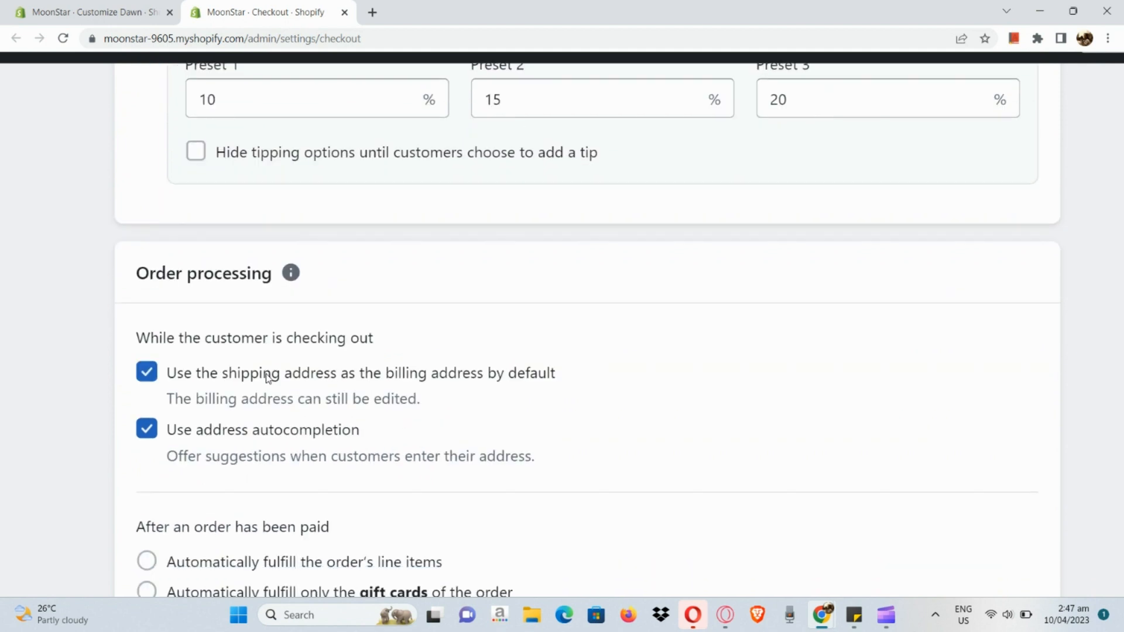
{"action": "scroll", "coordinate": [268, 380], "scroll_direction": "down", "scroll_amount": 2}
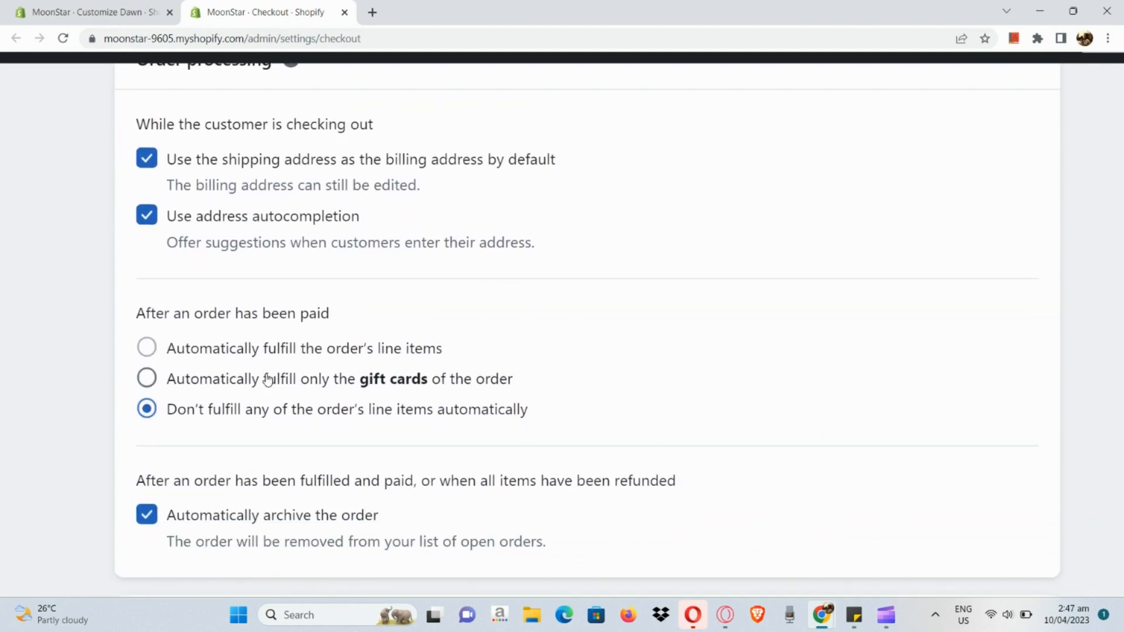
{"action": "scroll", "coordinate": [268, 381], "scroll_direction": "up", "scroll_amount": 1}
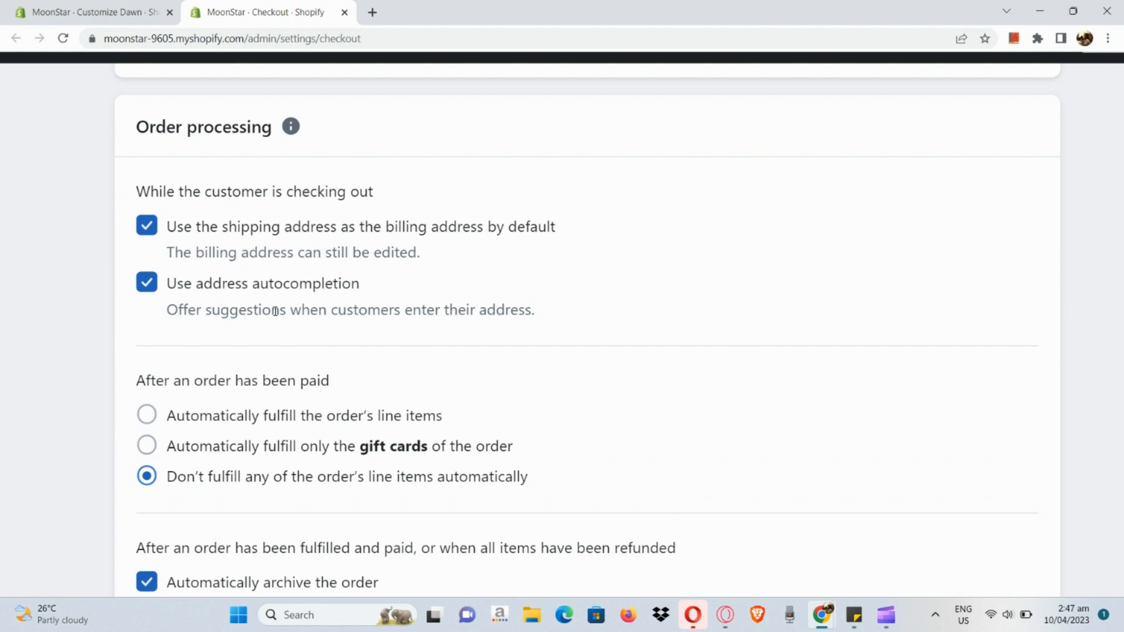
{"action": "scroll", "coordinate": [275, 311], "scroll_direction": "right", "scroll_amount": 2}
{"action": "scroll", "coordinate": [275, 310], "scroll_direction": "down", "scroll_amount": 1}
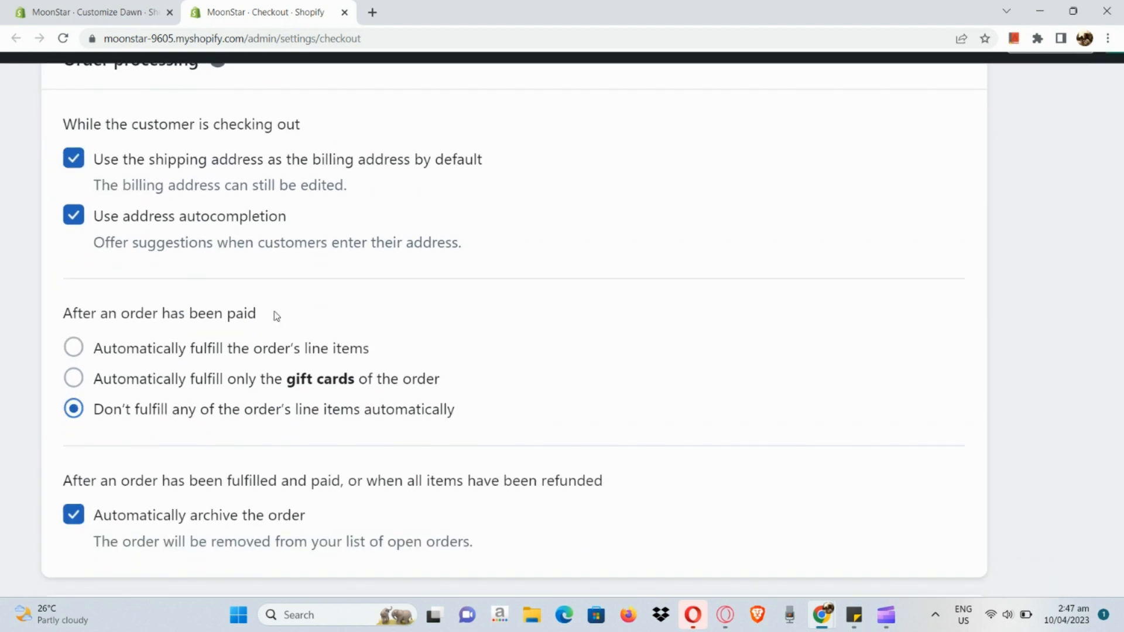
{"action": "scroll", "coordinate": [277, 316], "scroll_direction": "down", "scroll_amount": 4}
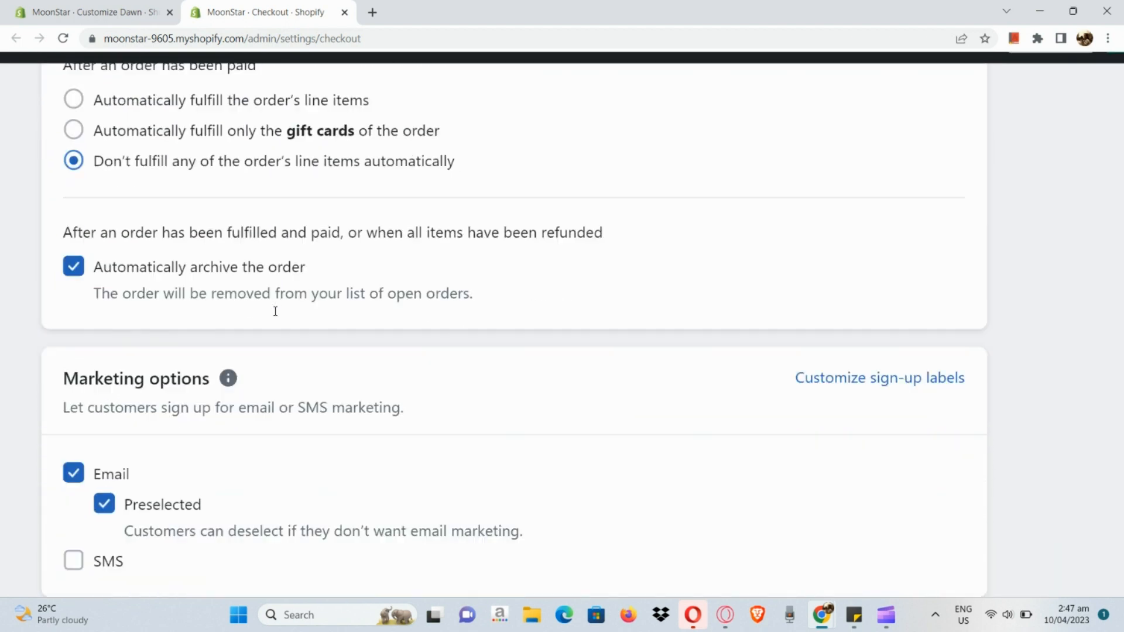
{"action": "scroll", "coordinate": [276, 313], "scroll_direction": "down", "scroll_amount": 2}
{"action": "scroll", "coordinate": [276, 316], "scroll_direction": "down", "scroll_amount": 4}
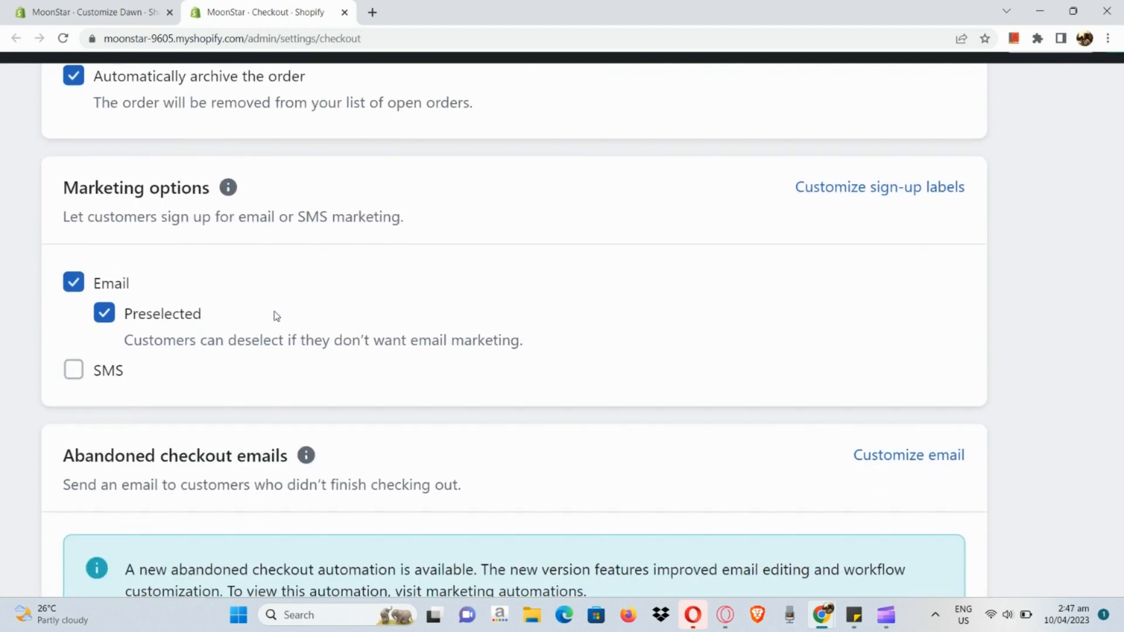
- Examine the Abandoned checkout emails, Order status page and Checkout language sections of the checkout settings
{"action": "scroll", "coordinate": [274, 310], "scroll_direction": "down", "scroll_amount": 1}
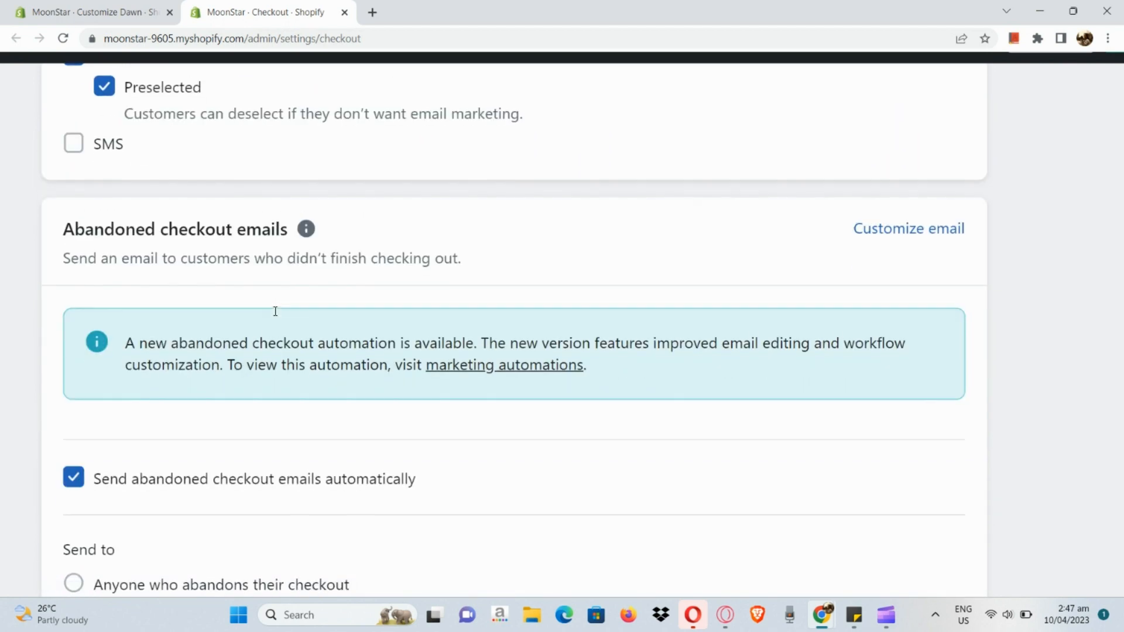
{"action": "scroll", "coordinate": [274, 311], "scroll_direction": "down", "scroll_amount": 2}
{"action": "scroll", "coordinate": [276, 316], "scroll_direction": "down", "scroll_amount": 2}
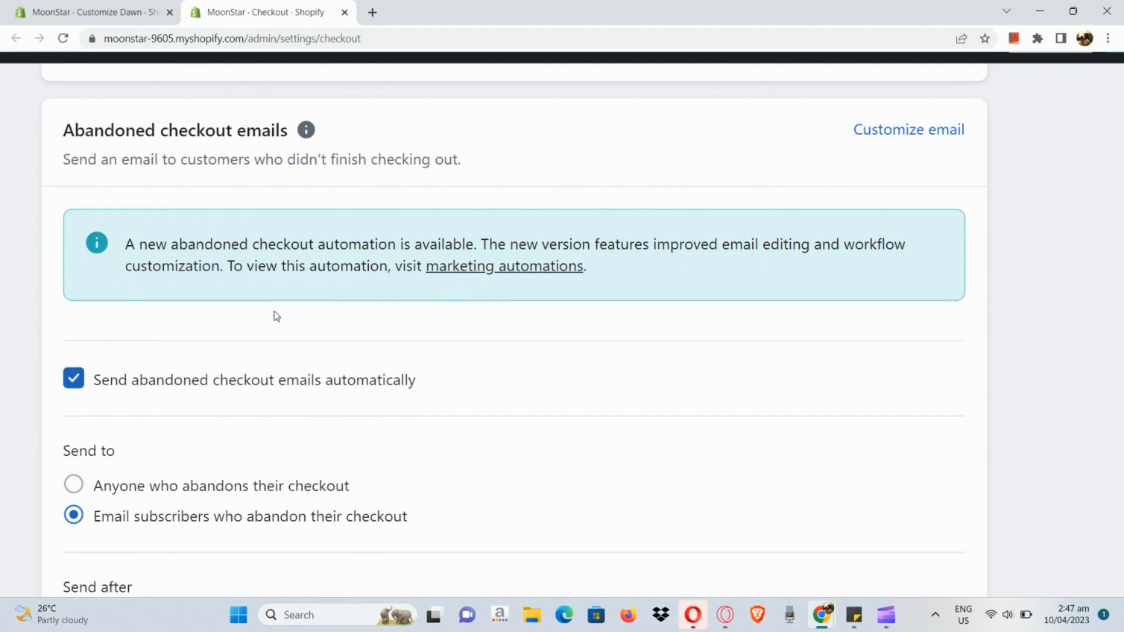
{"action": "scroll", "coordinate": [275, 317], "scroll_direction": "down", "scroll_amount": 1}
{"action": "scroll", "coordinate": [276, 317], "scroll_direction": "down", "scroll_amount": 2}
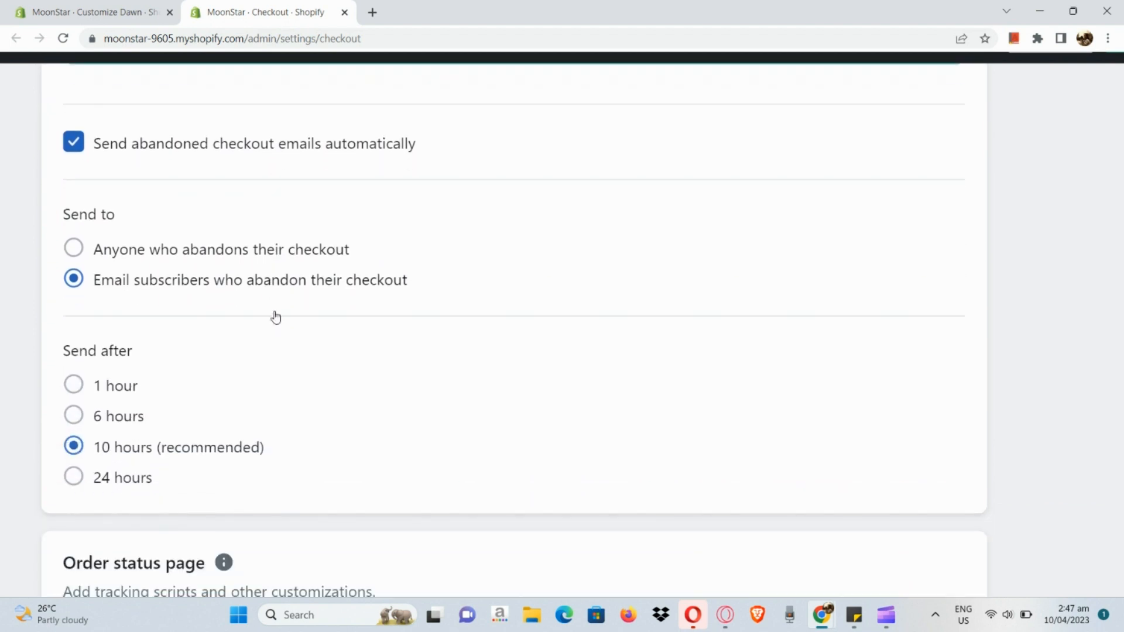
{"action": "scroll", "coordinate": [275, 316], "scroll_direction": "down", "scroll_amount": 5}
{"action": "scroll", "coordinate": [275, 313], "scroll_direction": "down", "scroll_amount": 1}
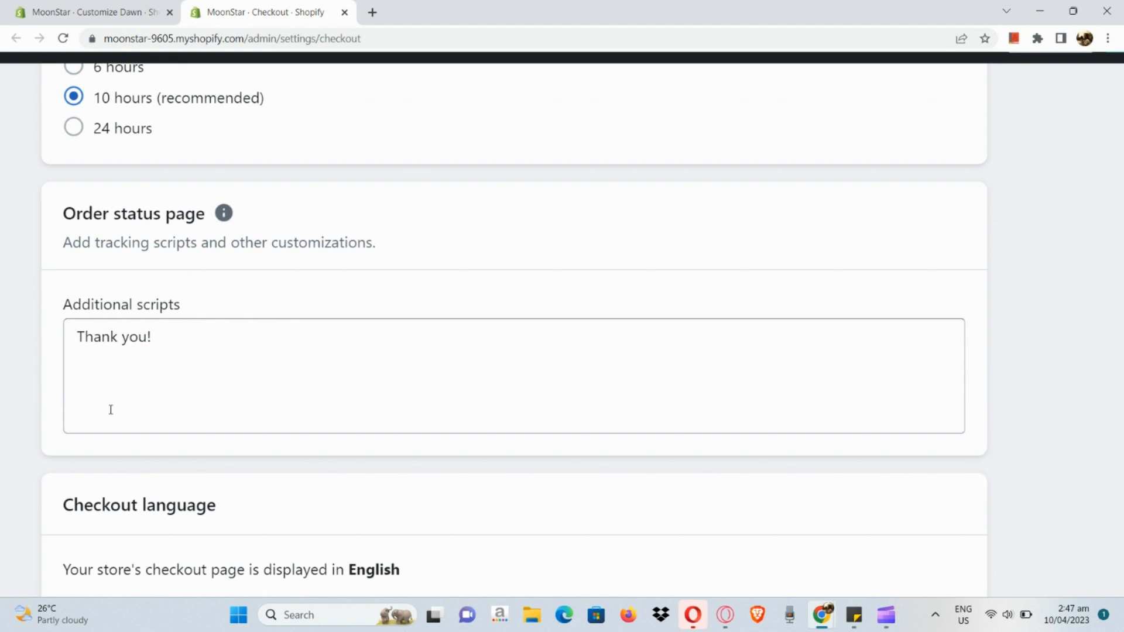
{"action": "scroll", "coordinate": [111, 410], "scroll_direction": "down", "scroll_amount": 1}
{"action": "scroll", "coordinate": [205, 486], "scroll_direction": "down", "scroll_amount": 2}
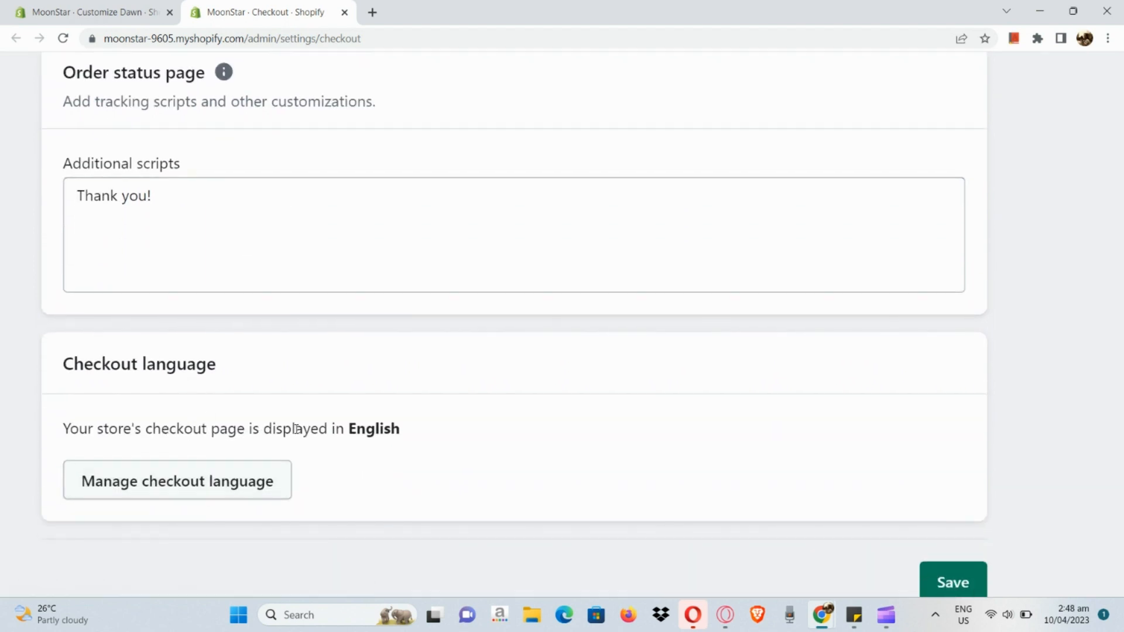
{"action": "scroll", "coordinate": [644, 481], "scroll_direction": "down", "scroll_amount": 1}
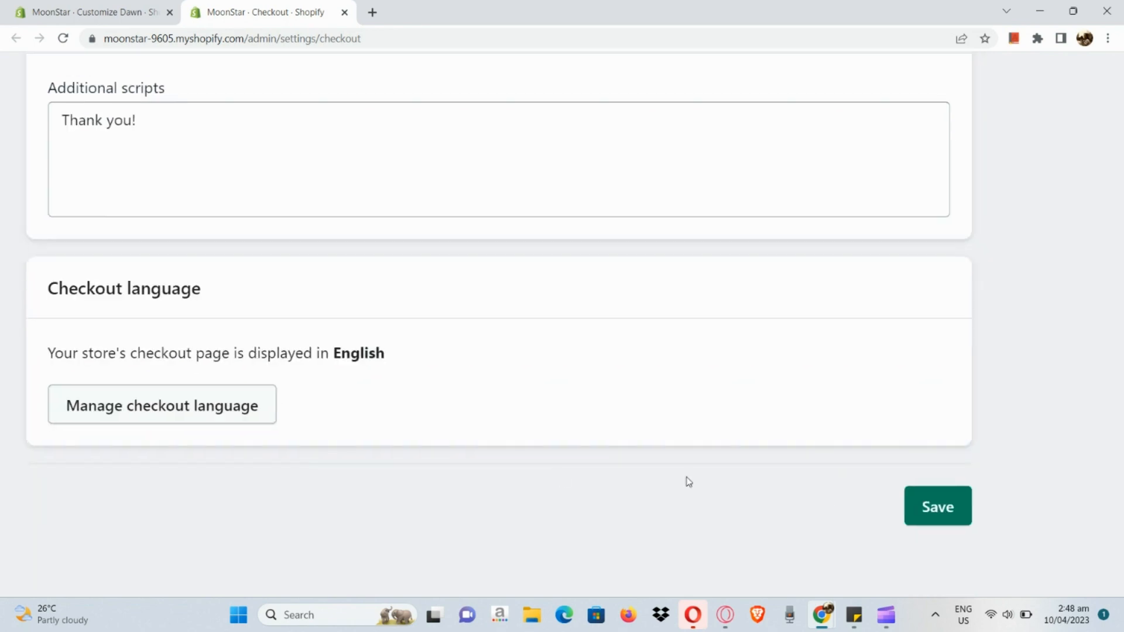
{"action": "scroll", "coordinate": [918, 512], "scroll_direction": "down", "scroll_amount": 5}
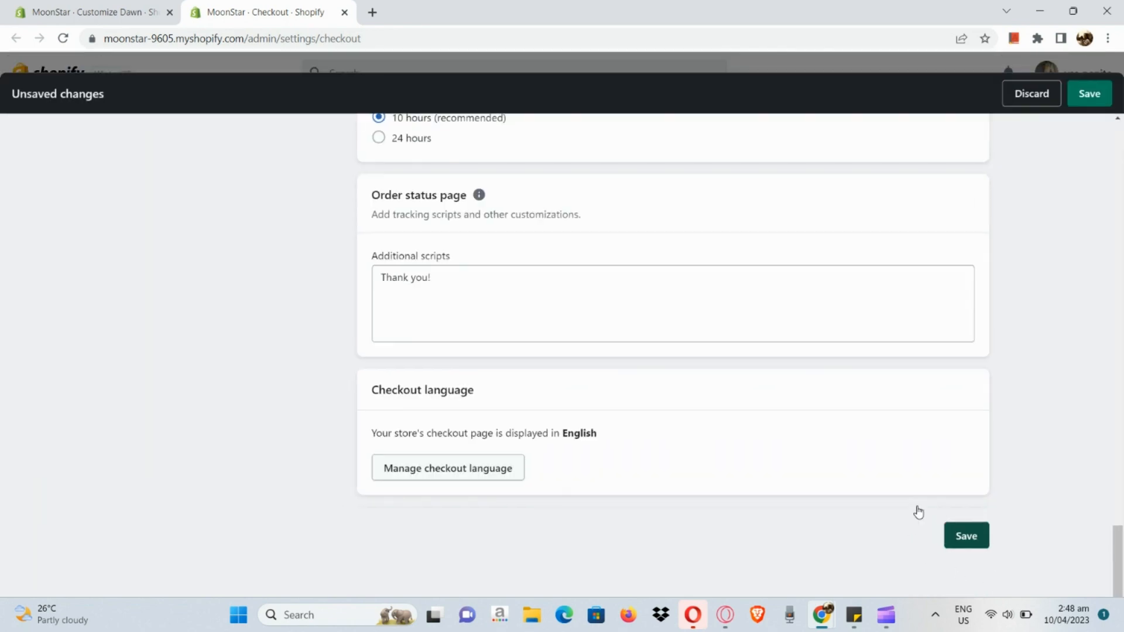
- Close the admin's checkout settings tab and return to the Dawn theme editor
{"action": "scroll", "coordinate": [918, 512], "scroll_direction": "up", "scroll_amount": 20}
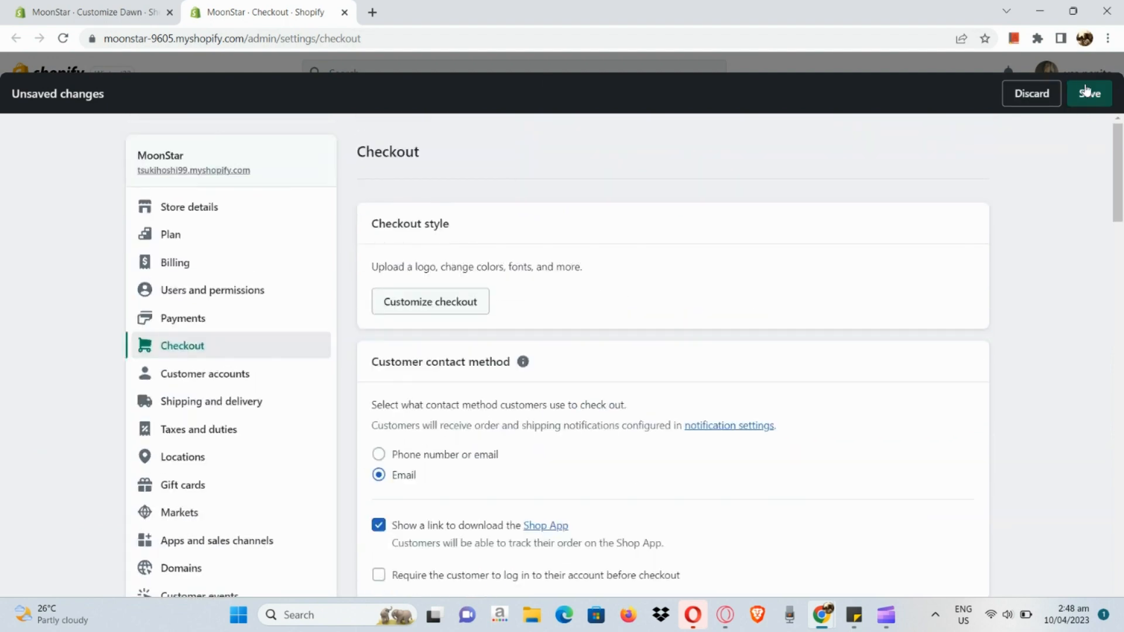
{"action": "scroll", "coordinate": [1087, 90], "scroll_direction": "up", "scroll_amount": 5}
{"action": "scroll", "coordinate": [486, 140], "scroll_direction": "down", "scroll_amount": 5}
{"action": "left_click", "coordinate": [342, 12]}
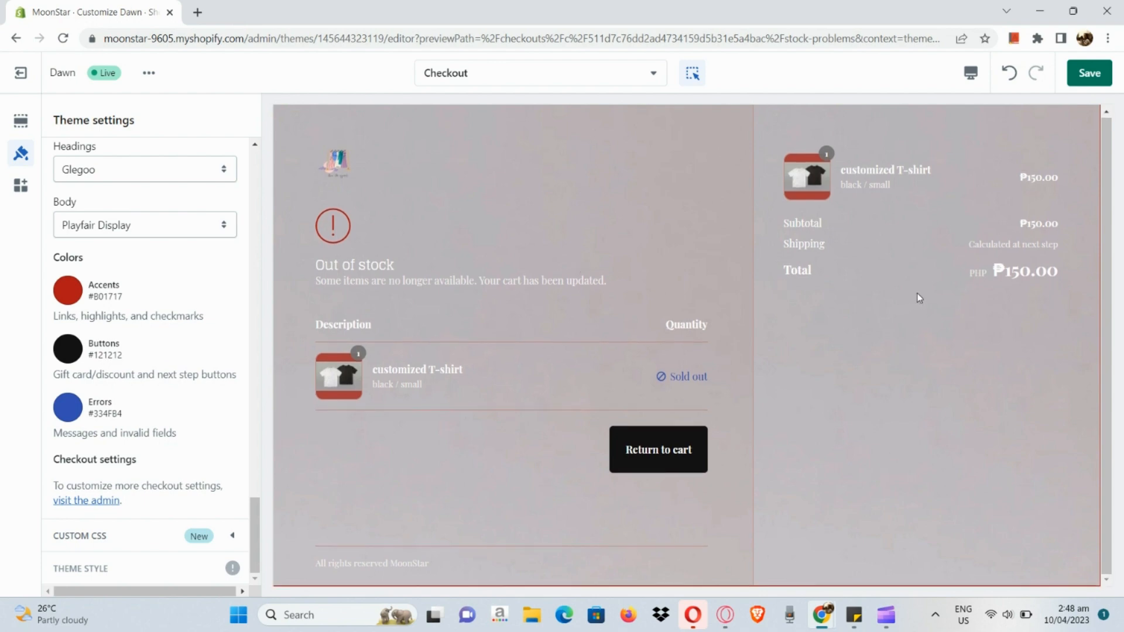
- Look through the theme settings list and expand the Colors section
{"action": "scroll", "coordinate": [214, 419], "scroll_direction": "up", "scroll_amount": 15}
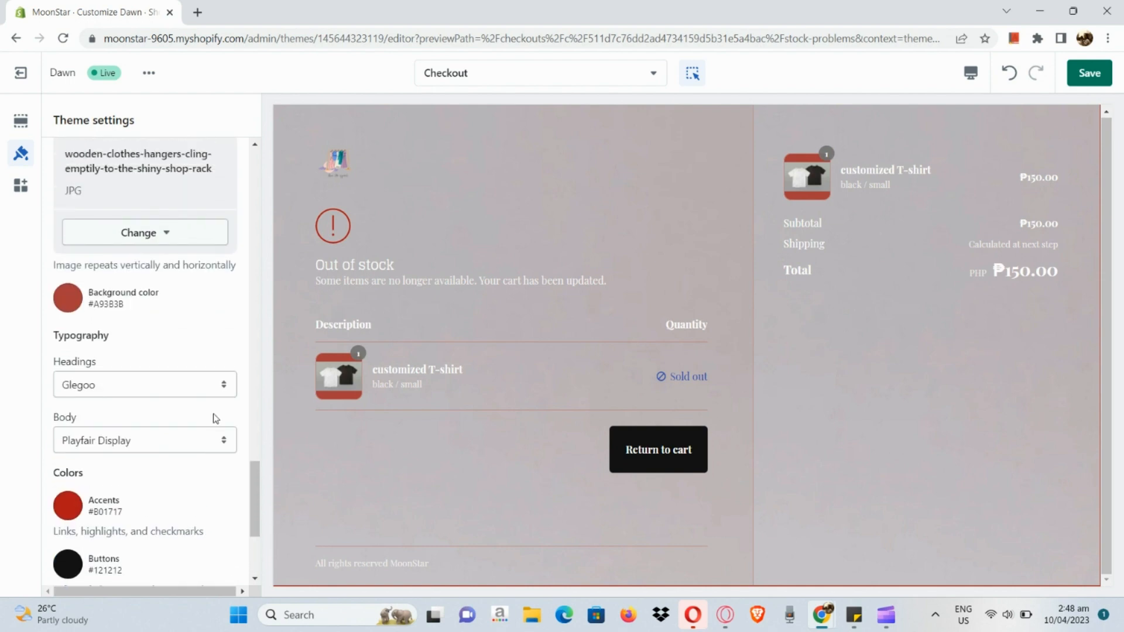
{"action": "scroll", "coordinate": [215, 419], "scroll_direction": "up", "scroll_amount": 15}
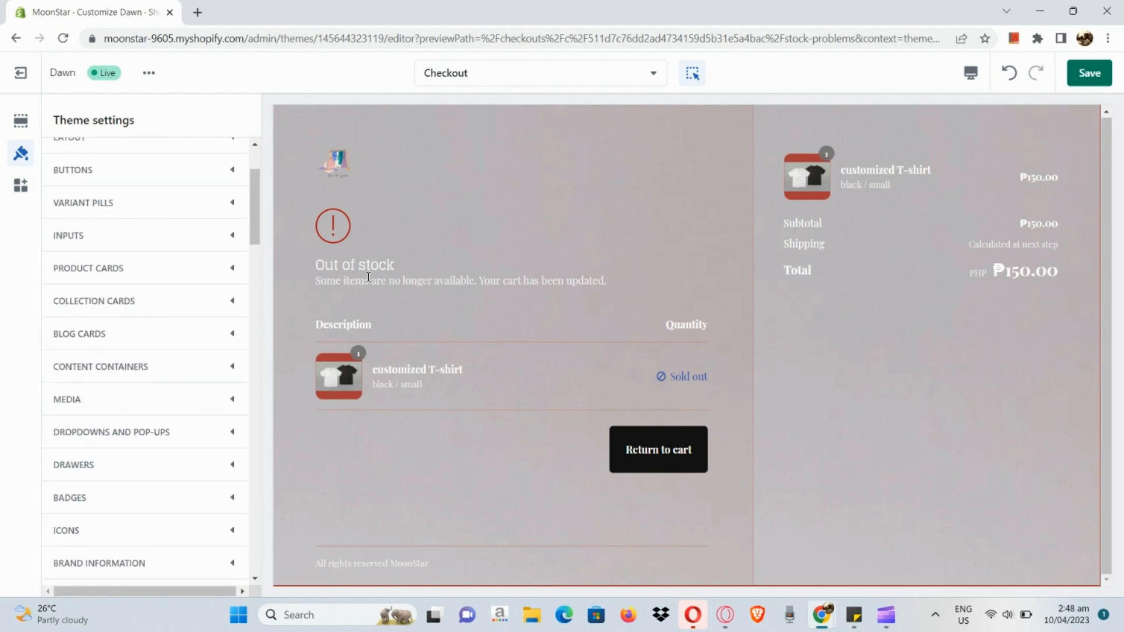
{"action": "double_click", "coordinate": [368, 278]}
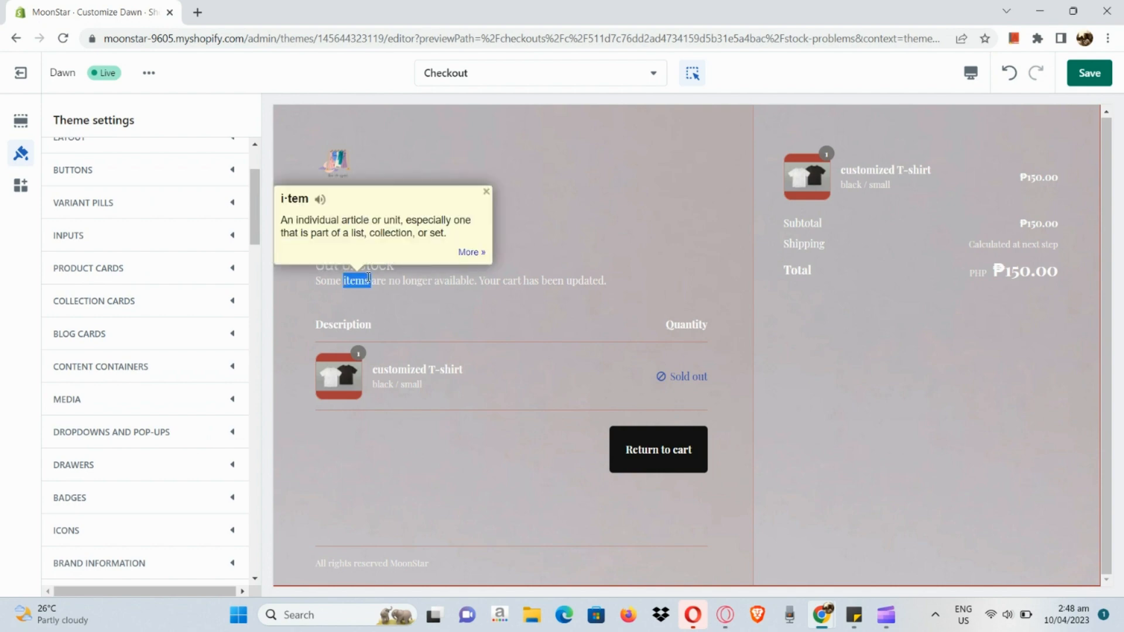
{"action": "scroll", "coordinate": [201, 420], "scroll_direction": "down", "scroll_amount": 15}
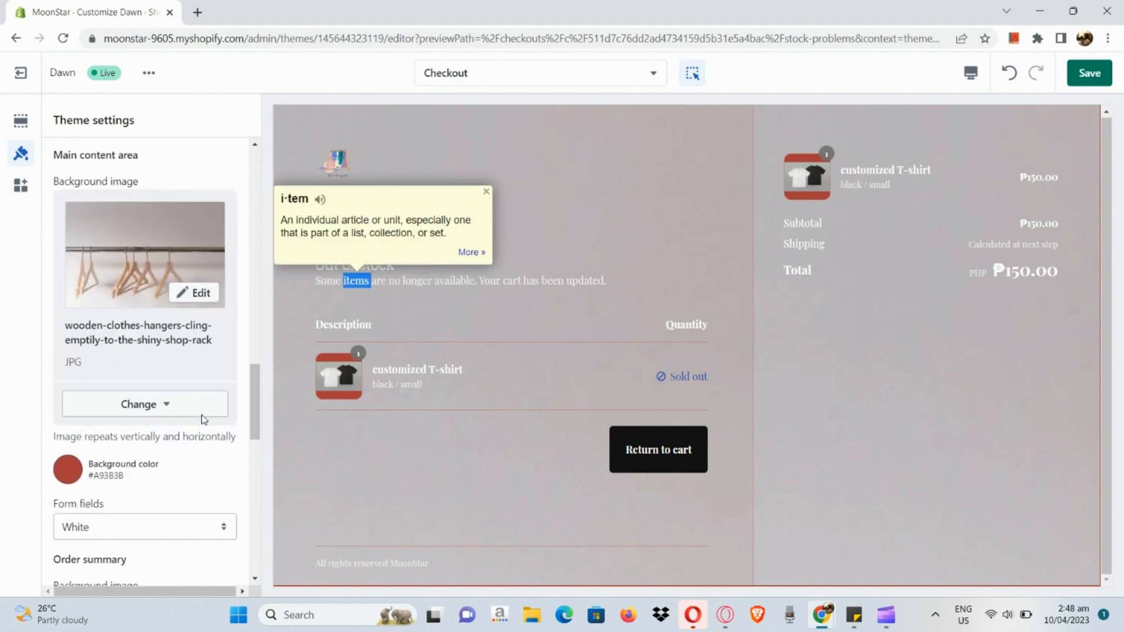
{"action": "scroll", "coordinate": [203, 421], "scroll_direction": "up", "scroll_amount": 15}
{"action": "scroll", "coordinate": [201, 419], "scroll_direction": "up", "scroll_amount": 3}
{"action": "left_click", "coordinate": [151, 193]}
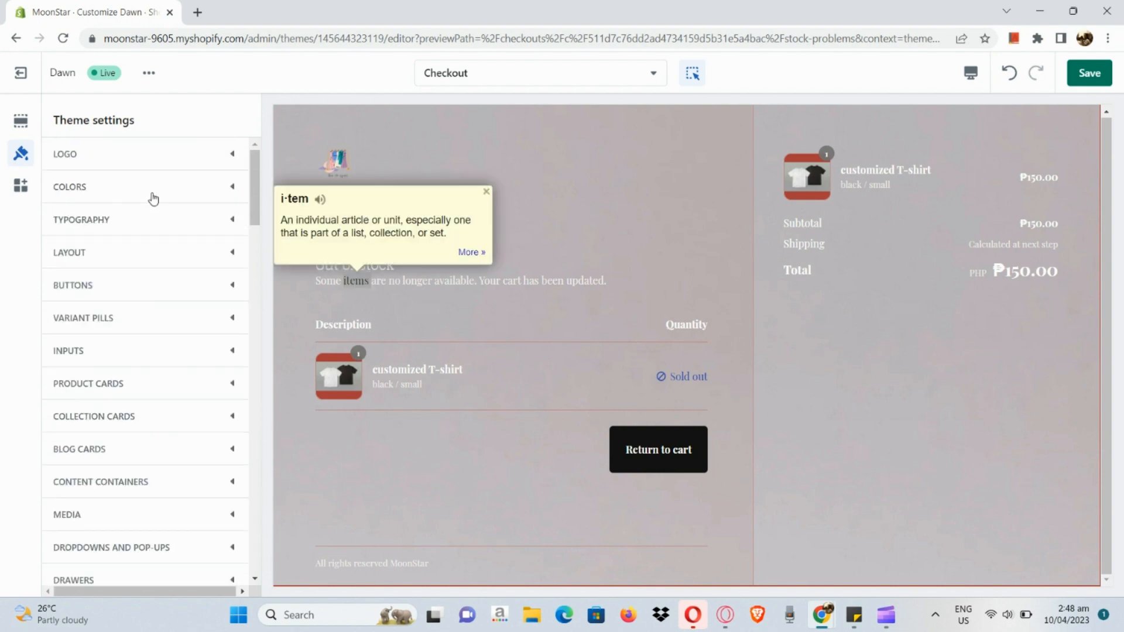
{"action": "scroll", "coordinate": [144, 295], "scroll_direction": "down", "scroll_amount": 12}
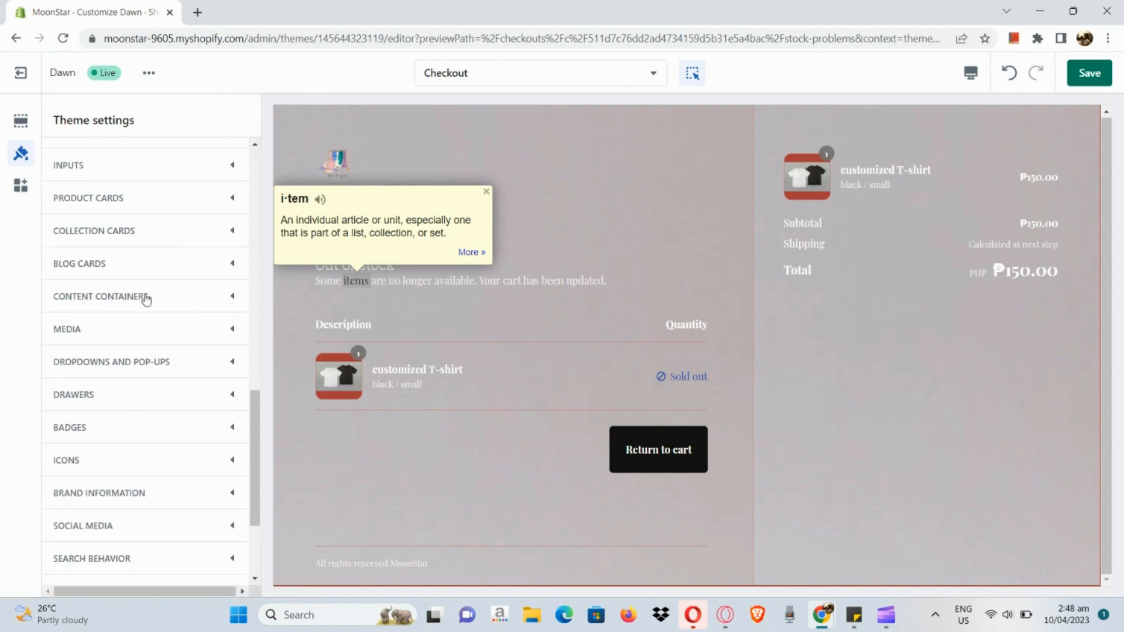
{"action": "scroll", "coordinate": [146, 299], "scroll_direction": "up", "scroll_amount": 3}
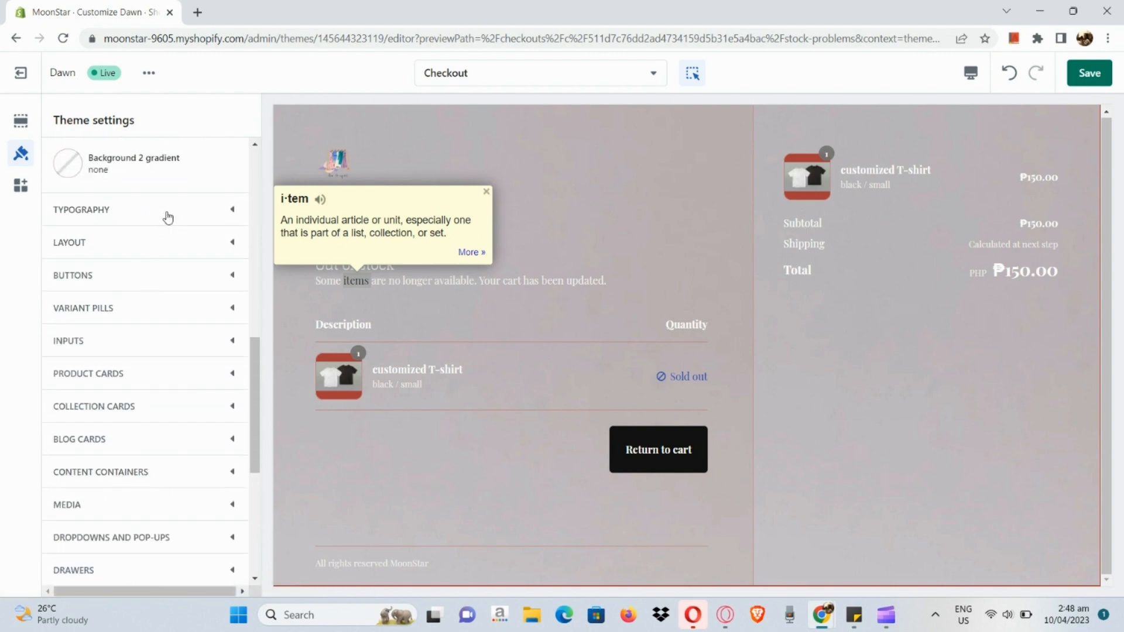
- Expand the Typography section and examine the font and size scale settings for headings and body
{"action": "scroll", "coordinate": [166, 218], "scroll_direction": "down", "scroll_amount": 2}
{"action": "scroll", "coordinate": [164, 367], "scroll_direction": "up", "scroll_amount": 3}
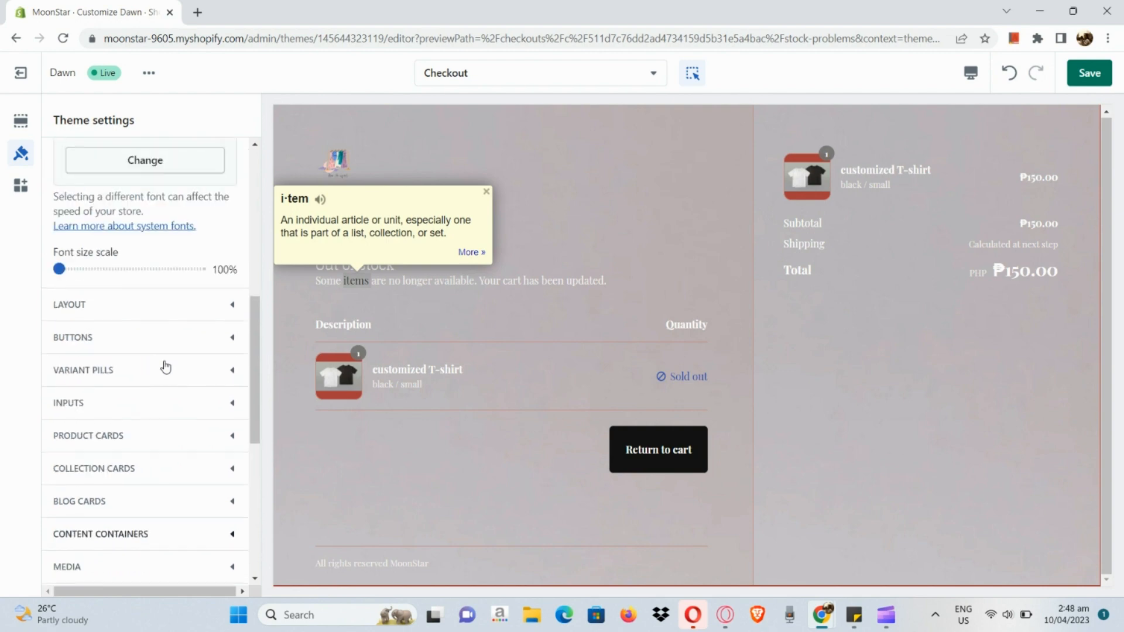
{"action": "scroll", "coordinate": [165, 367], "scroll_direction": "up", "scroll_amount": 2}
{"action": "scroll", "coordinate": [167, 365], "scroll_direction": "up", "scroll_amount": 4}
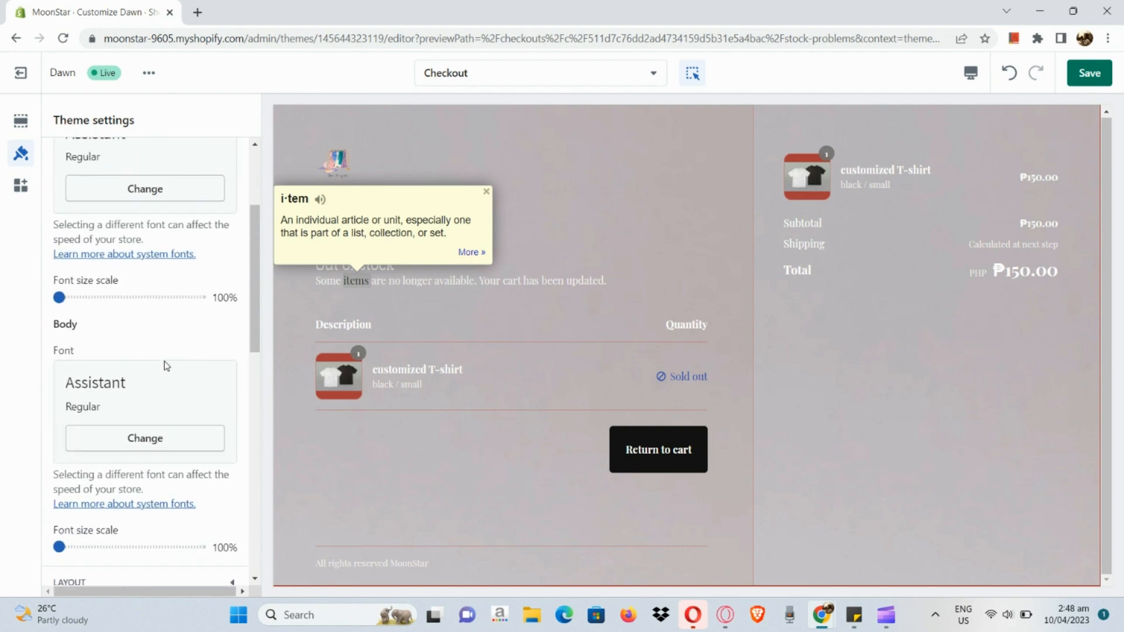
{"action": "scroll", "coordinate": [166, 361], "scroll_direction": "down", "scroll_amount": 4}
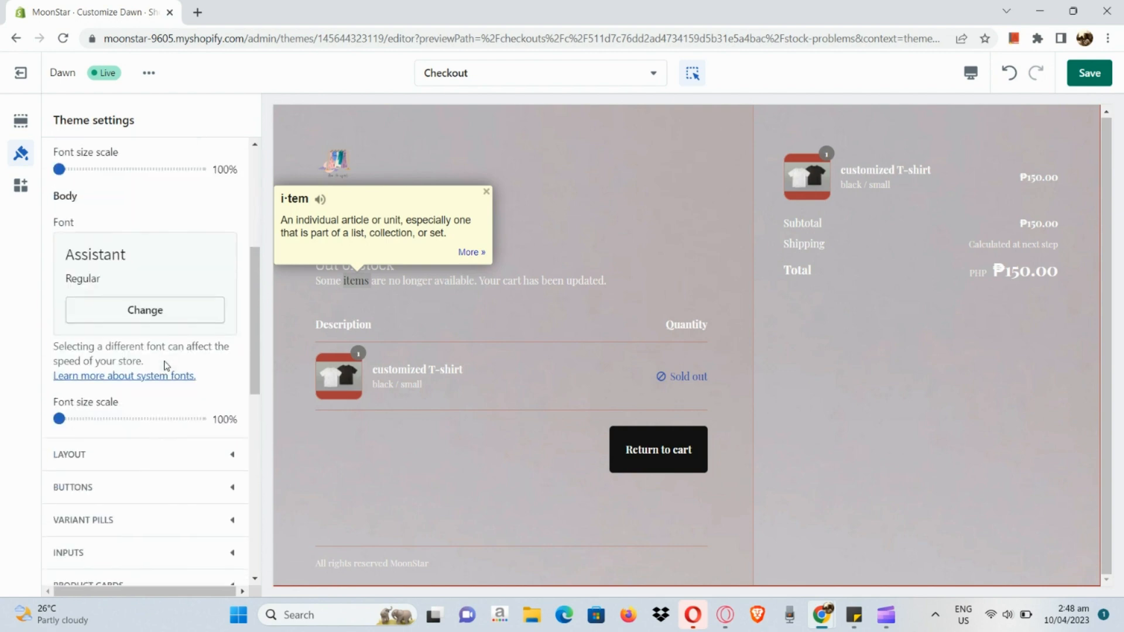
{"action": "scroll", "coordinate": [165, 363], "scroll_direction": "up", "scroll_amount": 5}
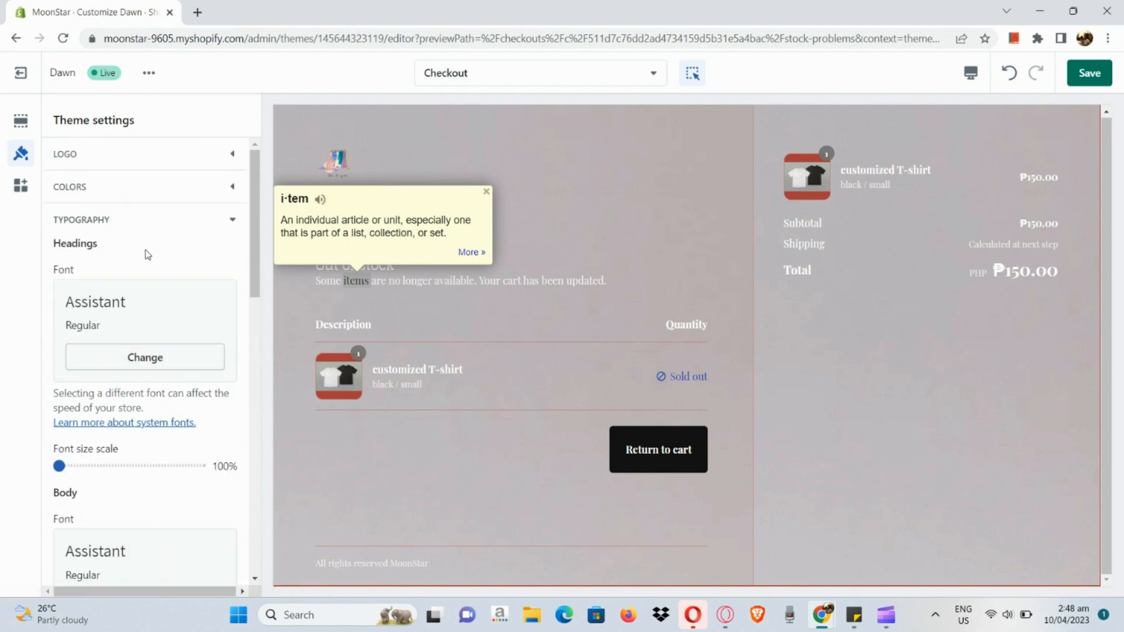
- Reopen the Colors section and examine the primary colors, including the Solid button label swatch
{"action": "left_click", "coordinate": [149, 185]}
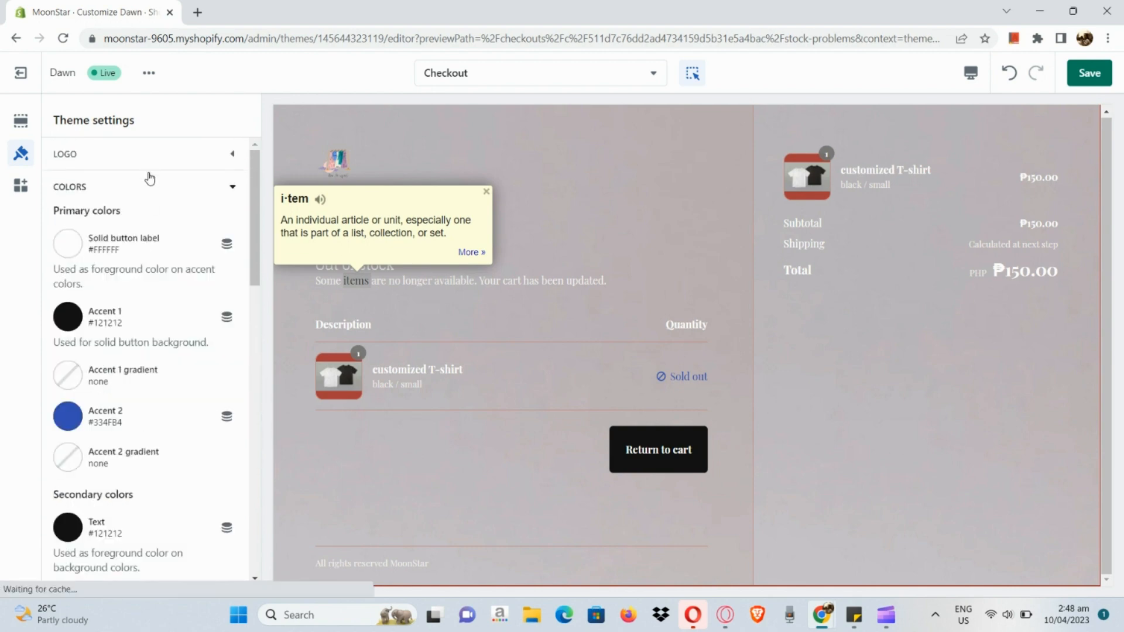
{"action": "left_click", "coordinate": [74, 250]}
{"action": "left_click", "coordinate": [74, 251]}
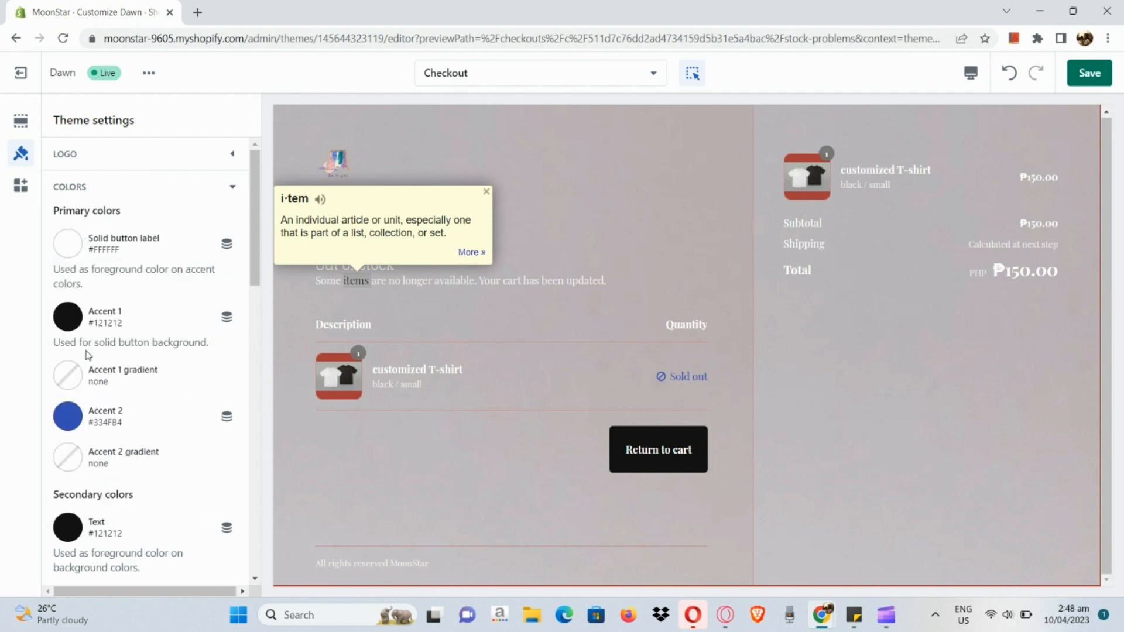
{"action": "scroll", "coordinate": [86, 354], "scroll_direction": "down", "scroll_amount": 1}
{"action": "scroll", "coordinate": [57, 248], "scroll_direction": "up", "scroll_amount": 1}
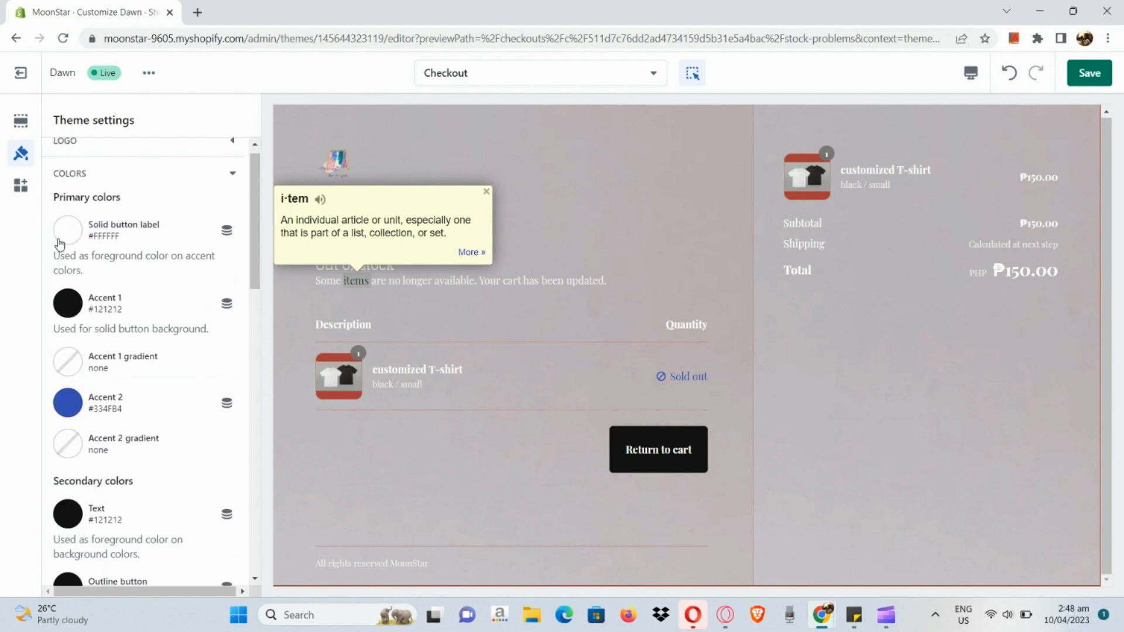
- Change the Solid button label color in the primary colors to the light grey #E6E1E1
{"action": "left_click", "coordinate": [60, 241]}
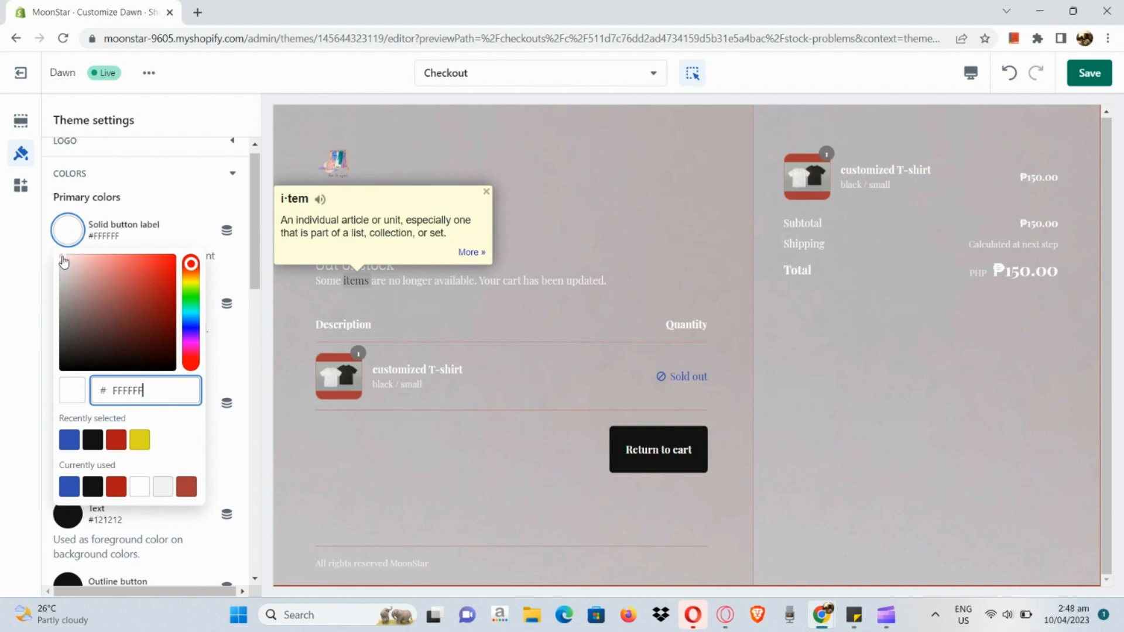
{"action": "left_click", "coordinate": [116, 275]}
{"action": "left_click_drag", "start_coordinate": [121, 281], "coordinate": [62, 265]}
{"action": "left_click", "coordinate": [166, 203]}
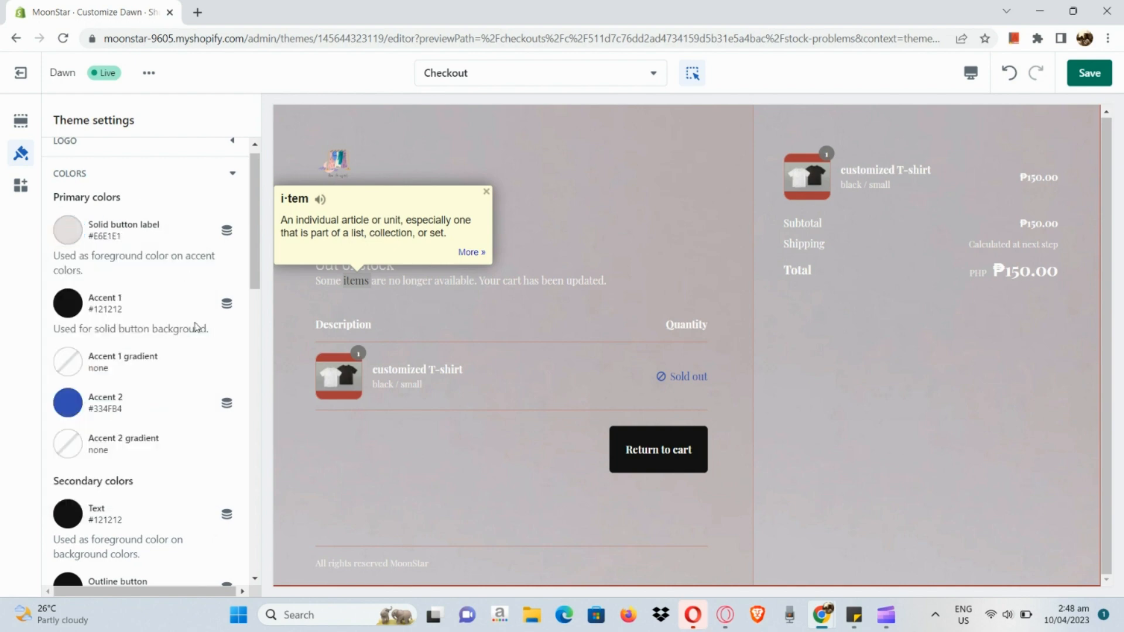
- Save the theme changes and switch the checkout preview to the mobile view
{"action": "scroll", "coordinate": [193, 331], "scroll_direction": "down", "scroll_amount": 5}
{"action": "scroll", "coordinate": [193, 331], "scroll_direction": "down", "scroll_amount": 10}
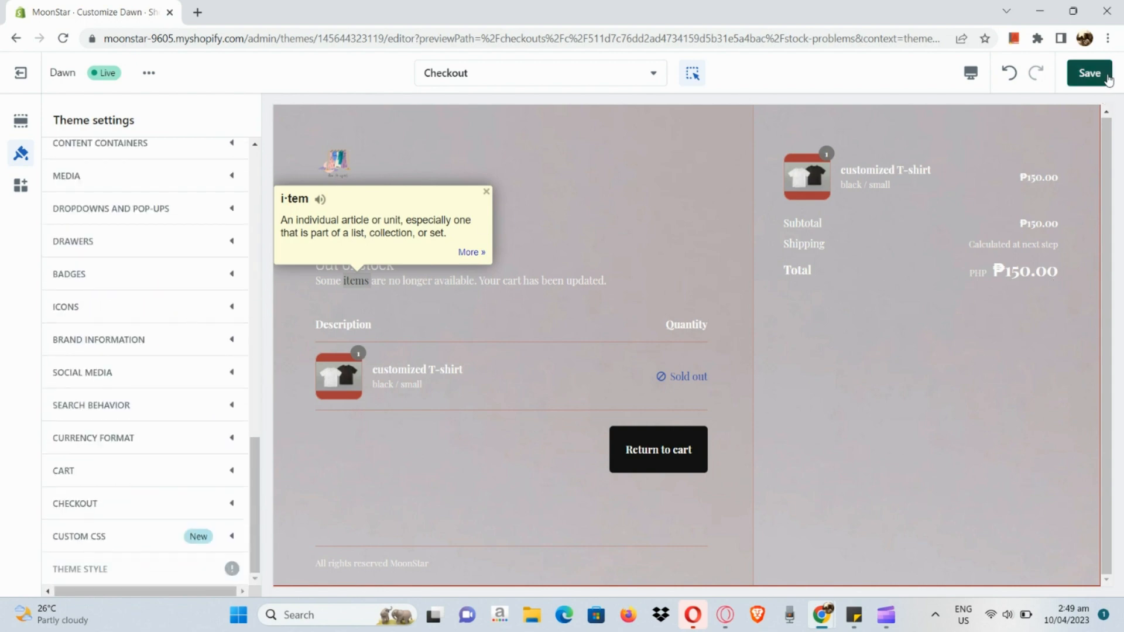
{"action": "left_click", "coordinate": [1089, 74]}
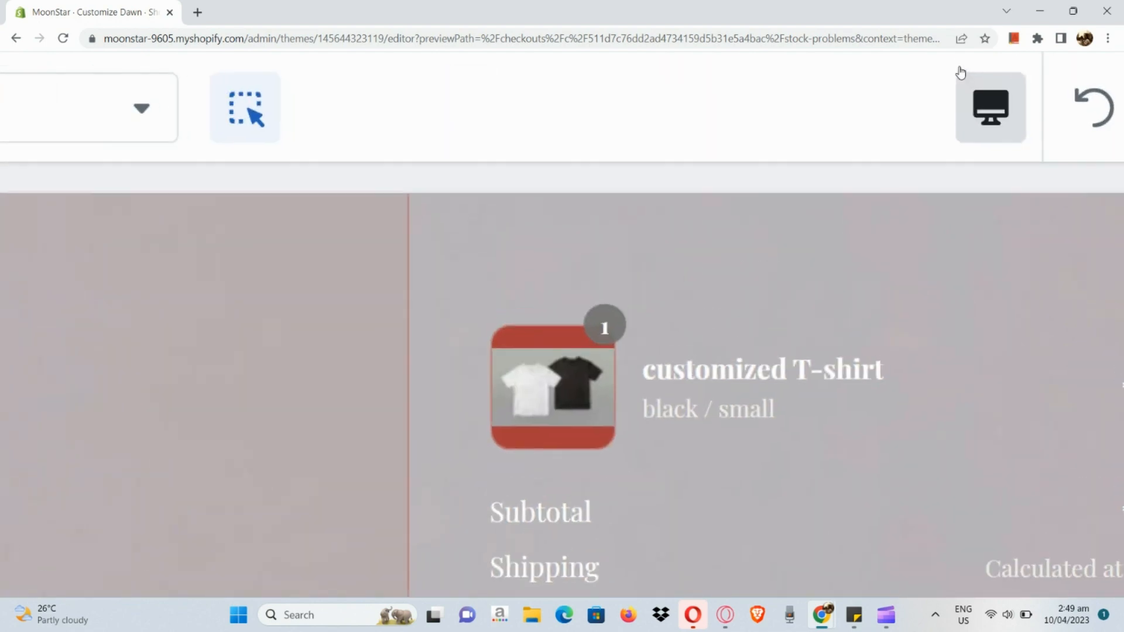
{"action": "left_click", "coordinate": [966, 72]}
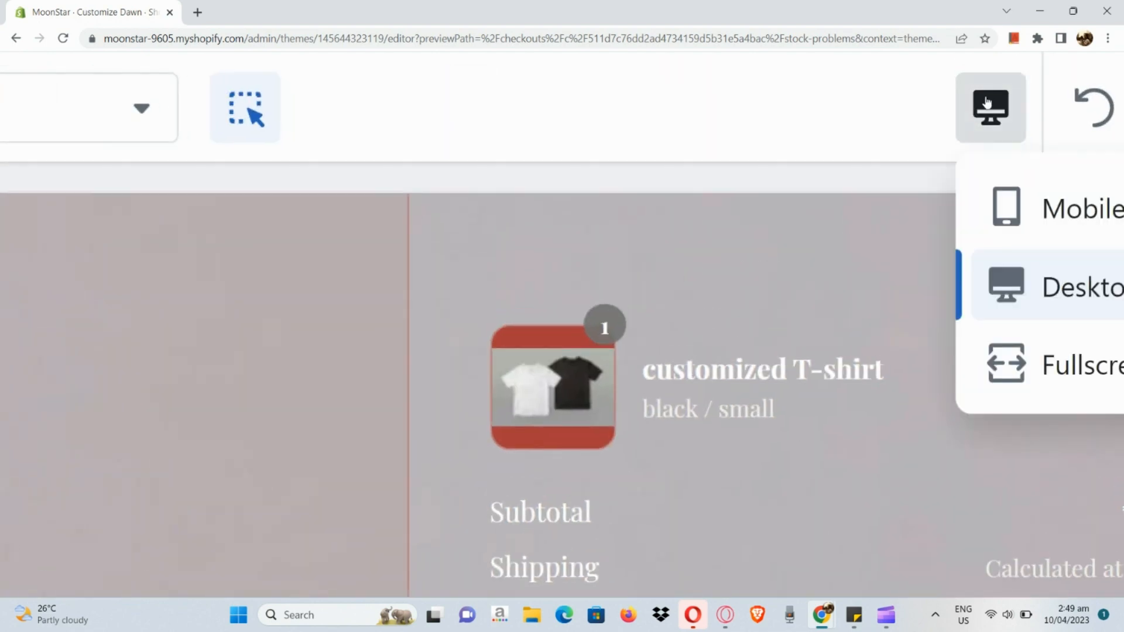
{"action": "left_click", "coordinate": [1023, 216]}
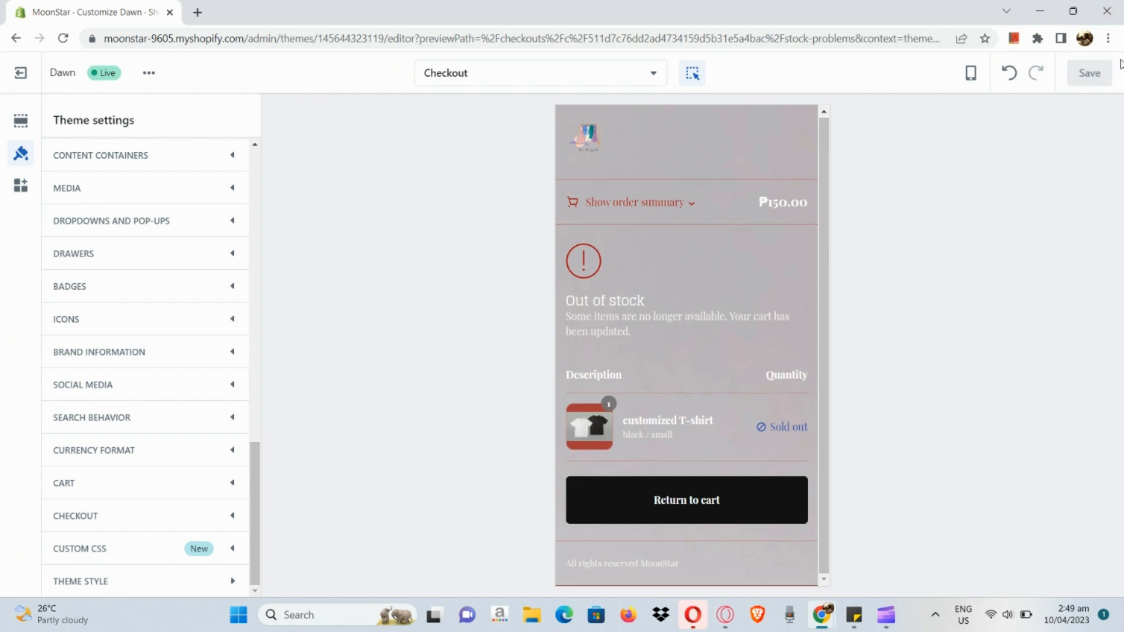
{"action": "scroll", "coordinate": [1093, 82], "scroll_direction": "up", "scroll_amount": 5}
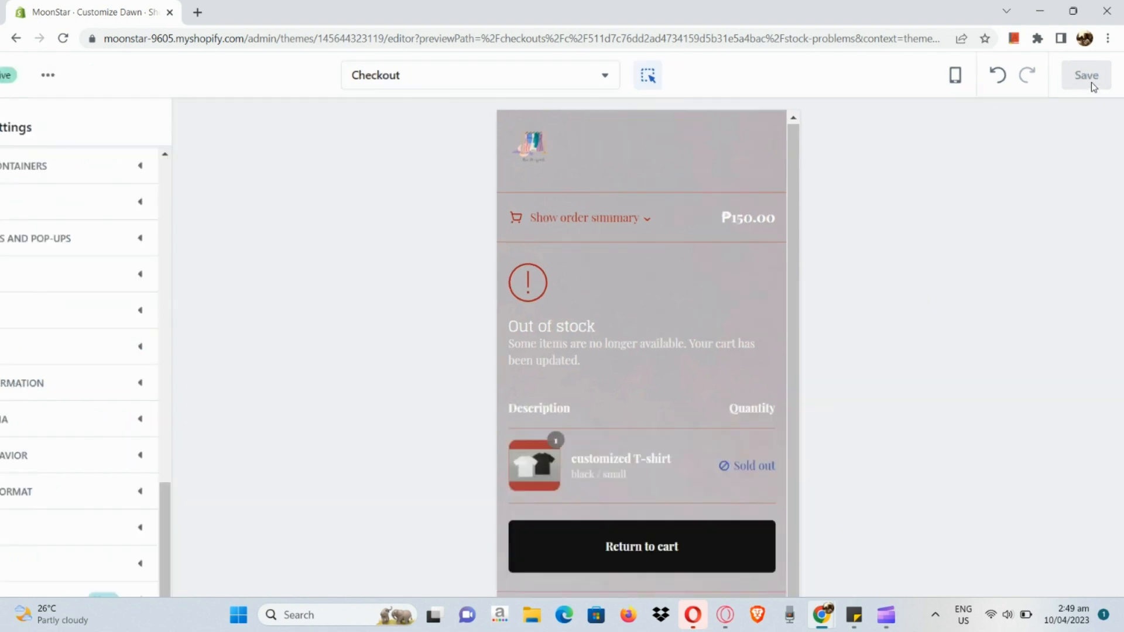
{"action": "scroll", "coordinate": [1061, 114], "scroll_direction": "down", "scroll_amount": 1}
{"action": "scroll", "coordinate": [1064, 118], "scroll_direction": "down", "scroll_amount": 4}
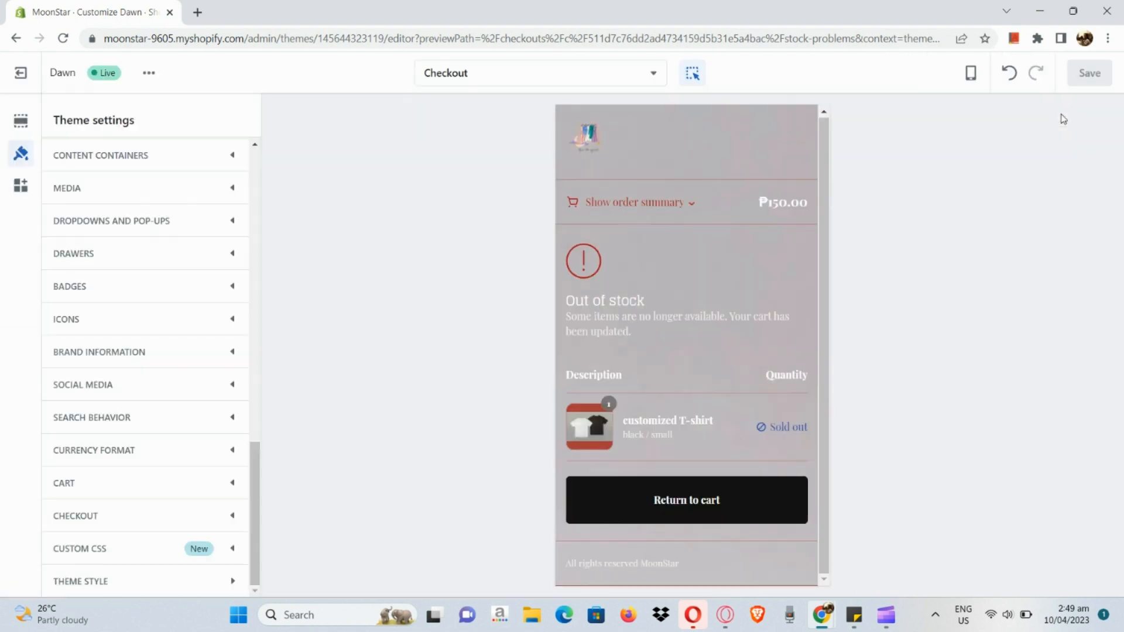
{"action": "left_click", "coordinate": [887, 628]}
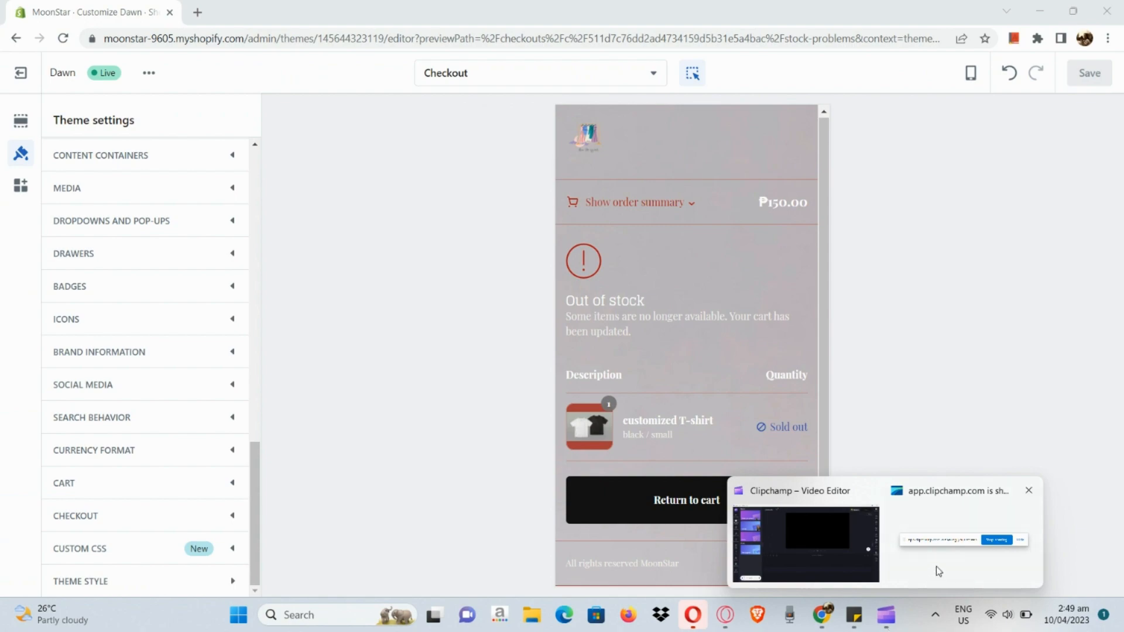